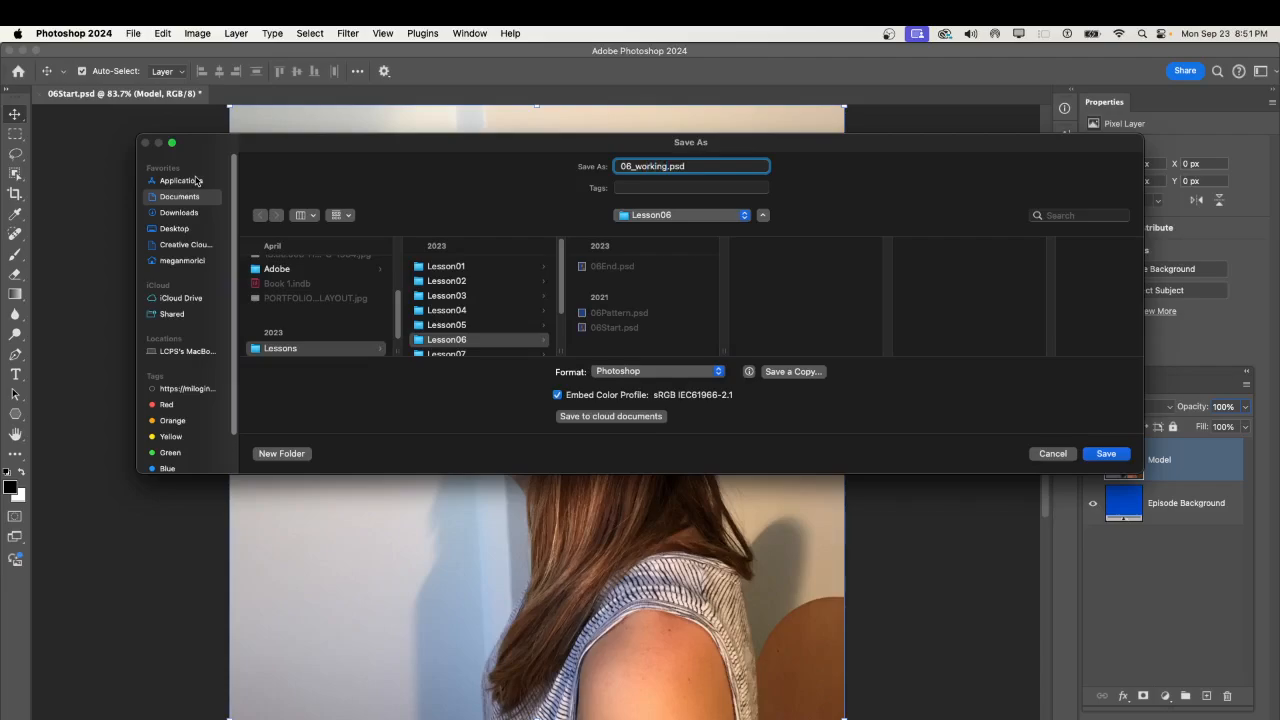
Save the document as 06_working.psd in the Lesson06 folder with Maximize Compatibility kept on.
{"action": "key", "text": "Return"}
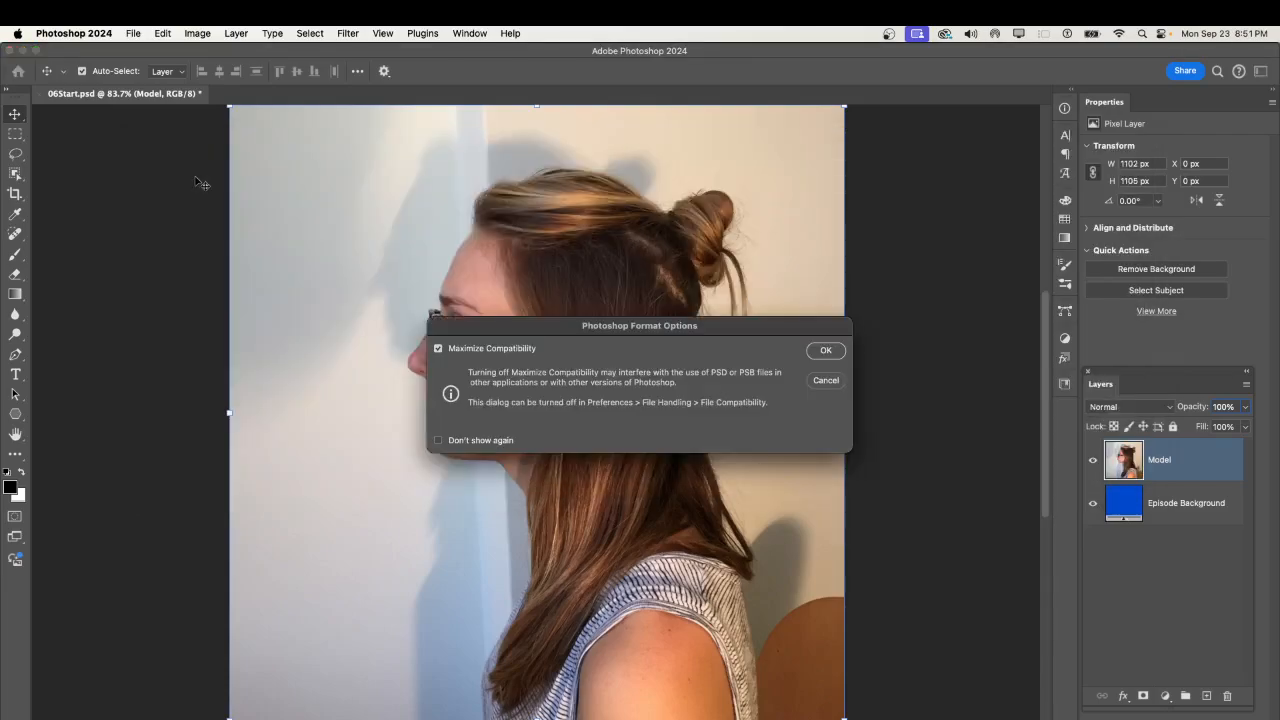
{"action": "key", "text": "Return"}
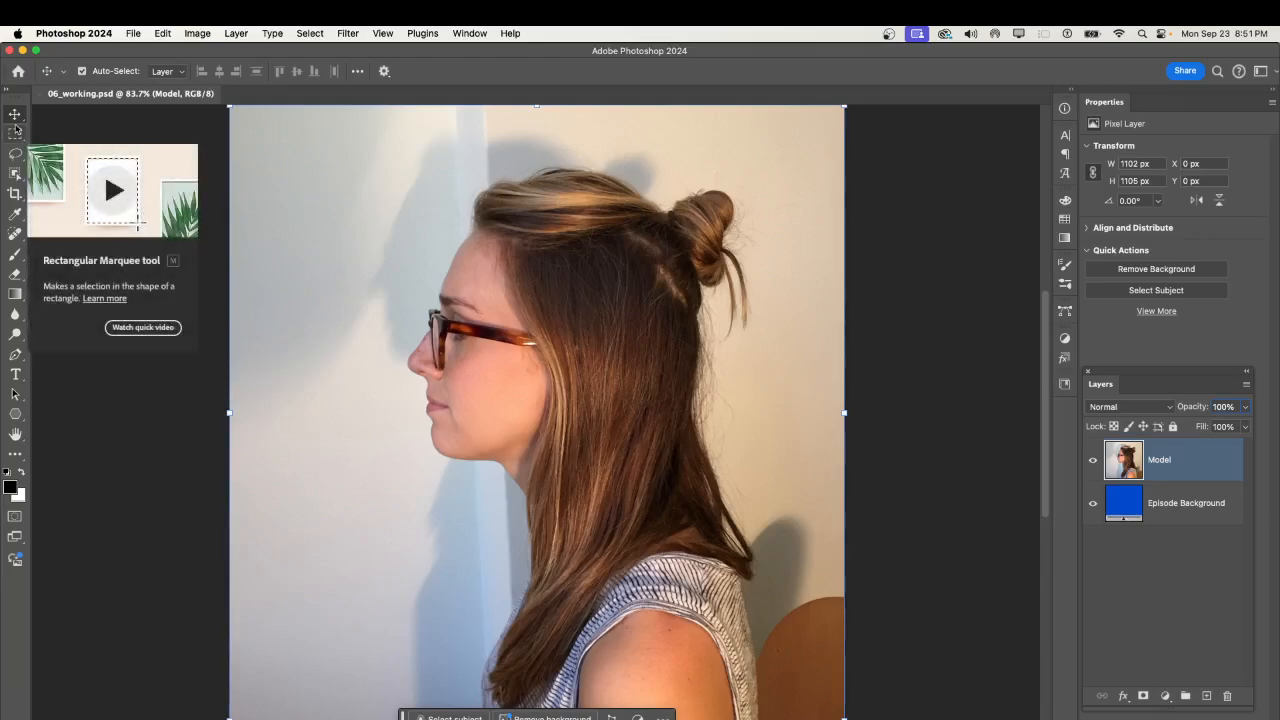
Open the Model layer in Select and Mask and select the woman automatically with Select Subject.
{"action": "left_click", "coordinate": [17, 137]}
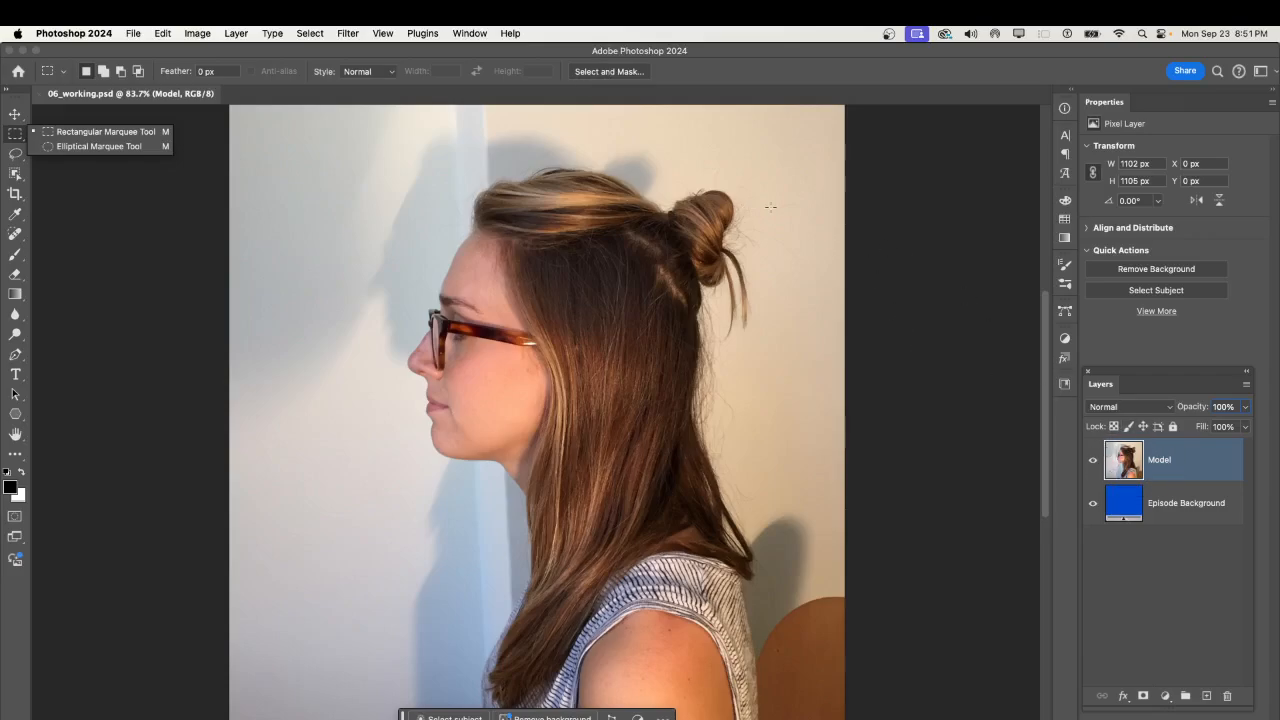
{"action": "left_click", "coordinate": [605, 73]}
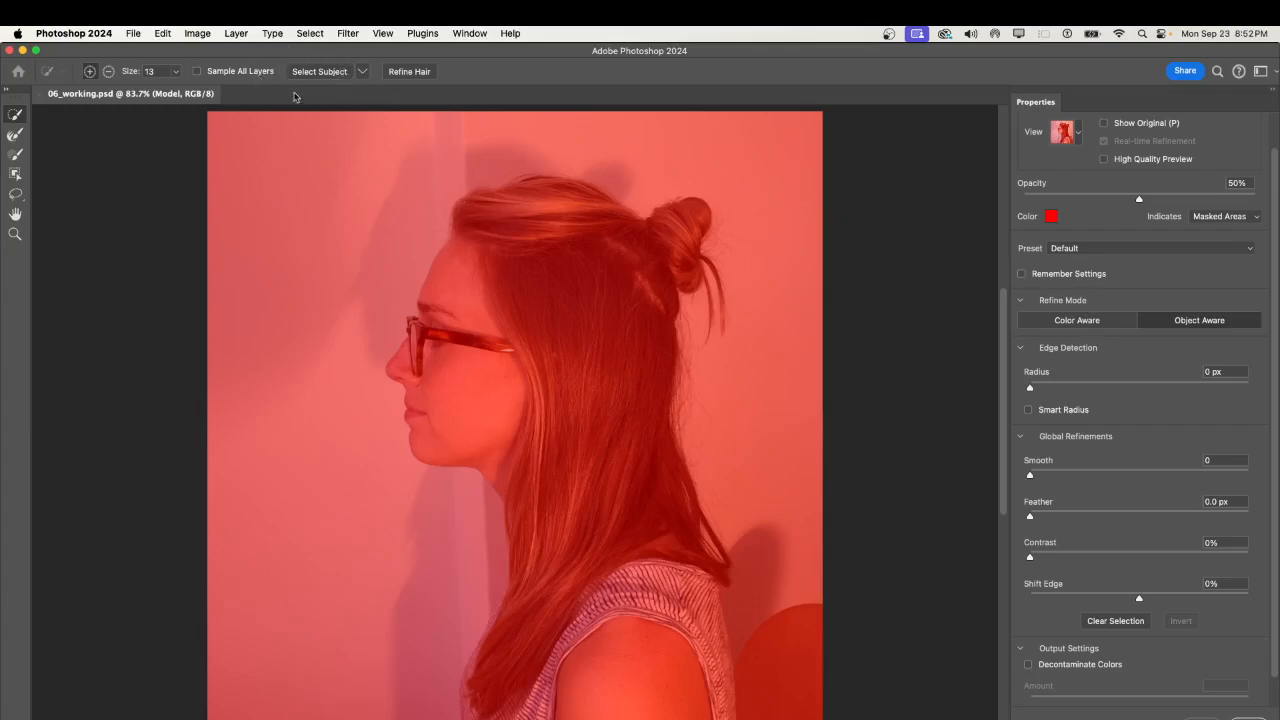
{"action": "left_click", "coordinate": [318, 71]}
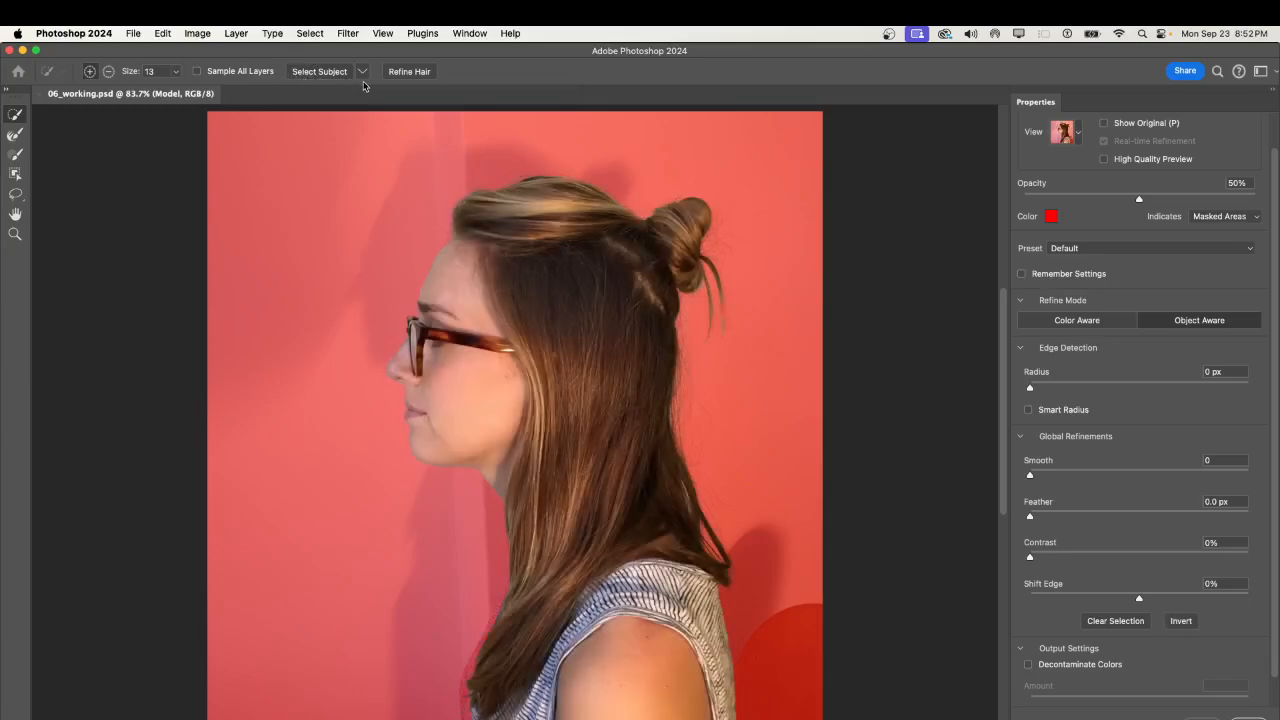
Preview the selection in the Onion Skin, Overlay, Black & White and Marching Ants views, ending in Overlay.
{"action": "left_click", "coordinate": [1078, 134]}
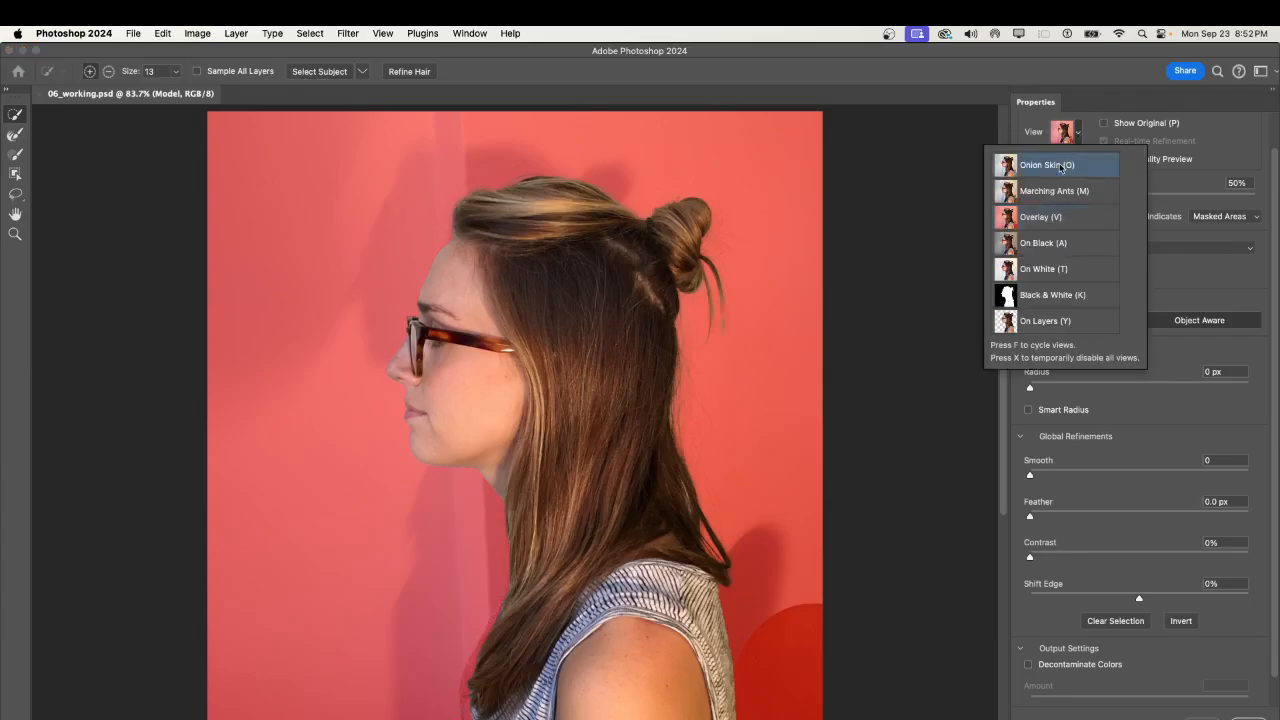
{"action": "left_click", "coordinate": [1058, 168]}
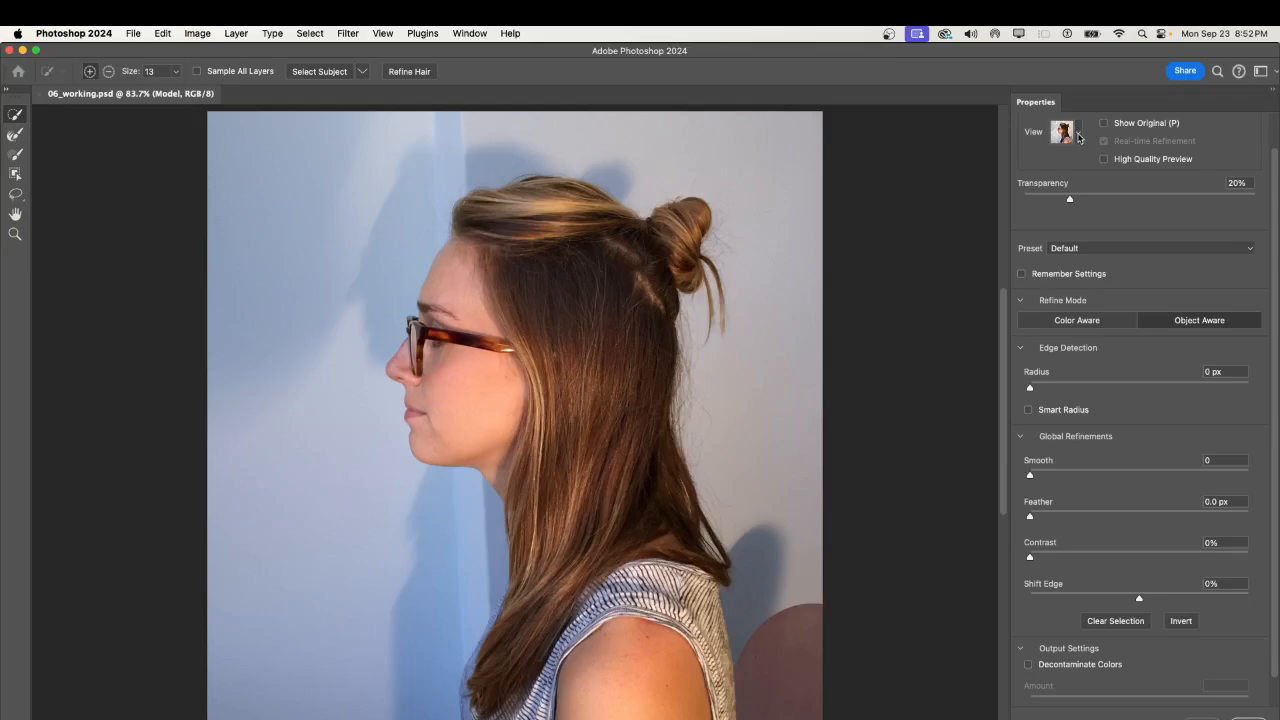
{"action": "left_click", "coordinate": [1079, 138]}
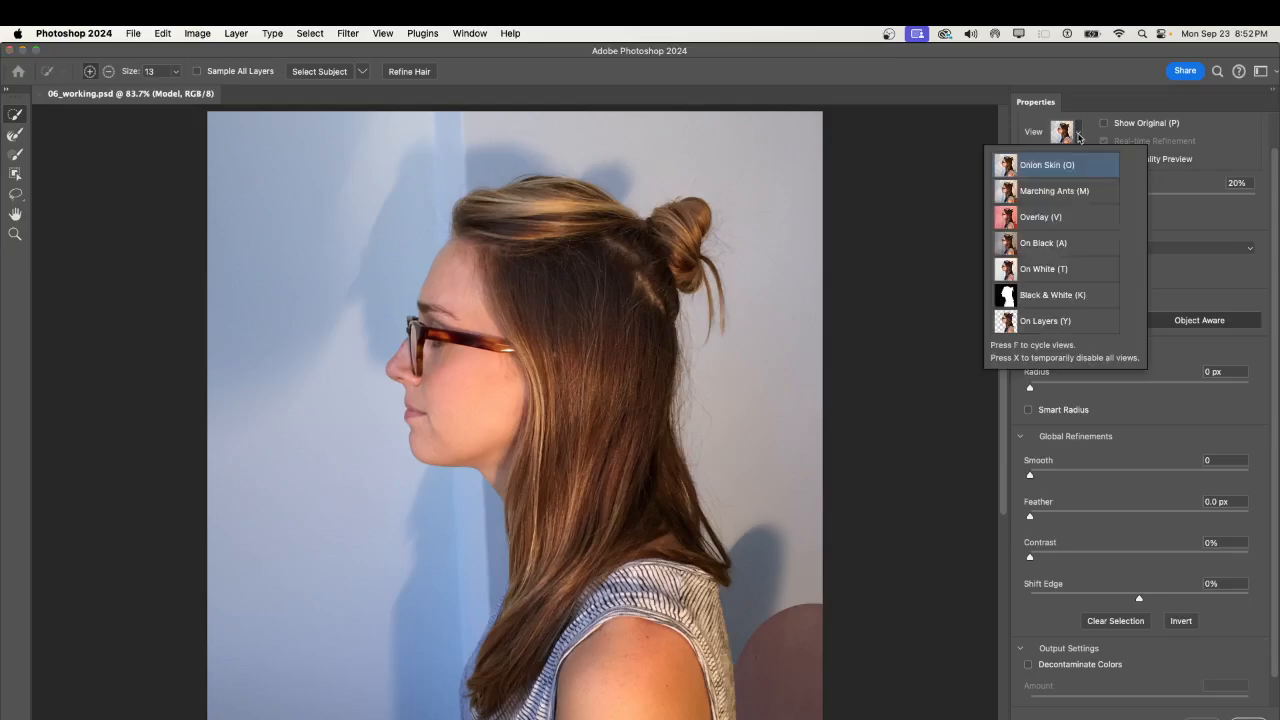
{"action": "left_click", "coordinate": [1057, 218]}
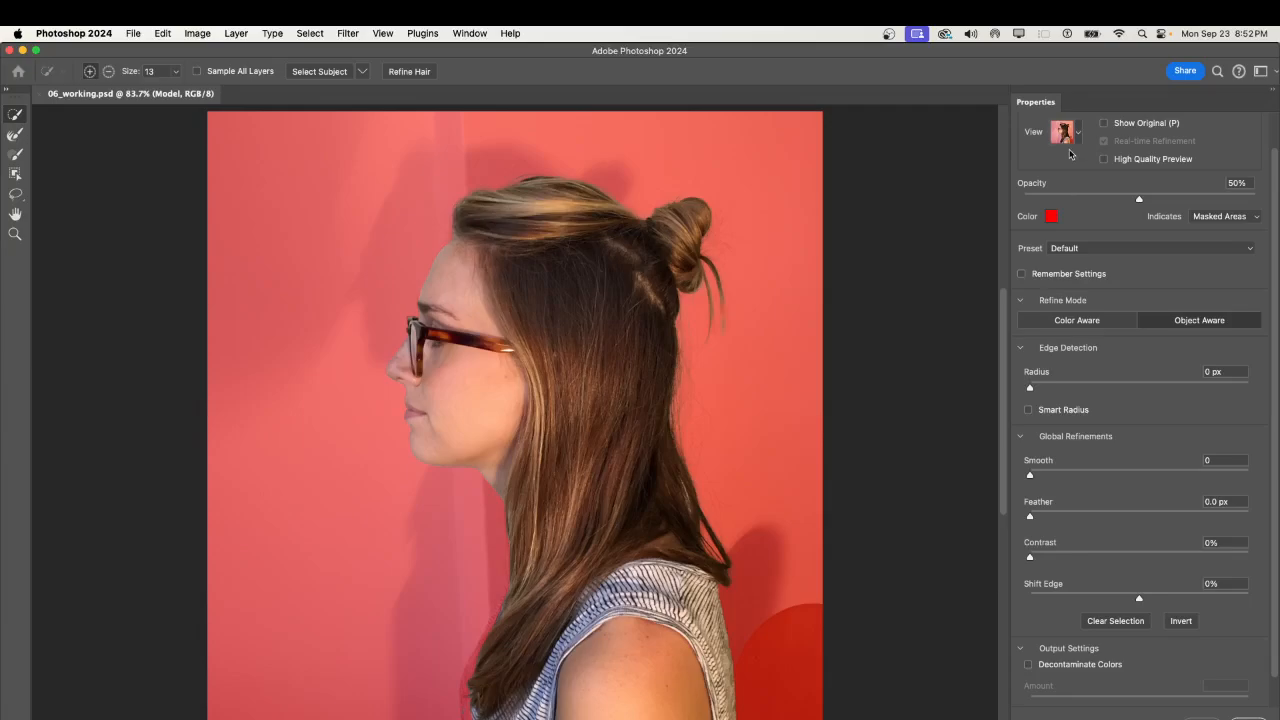
{"action": "left_click", "coordinate": [1079, 133]}
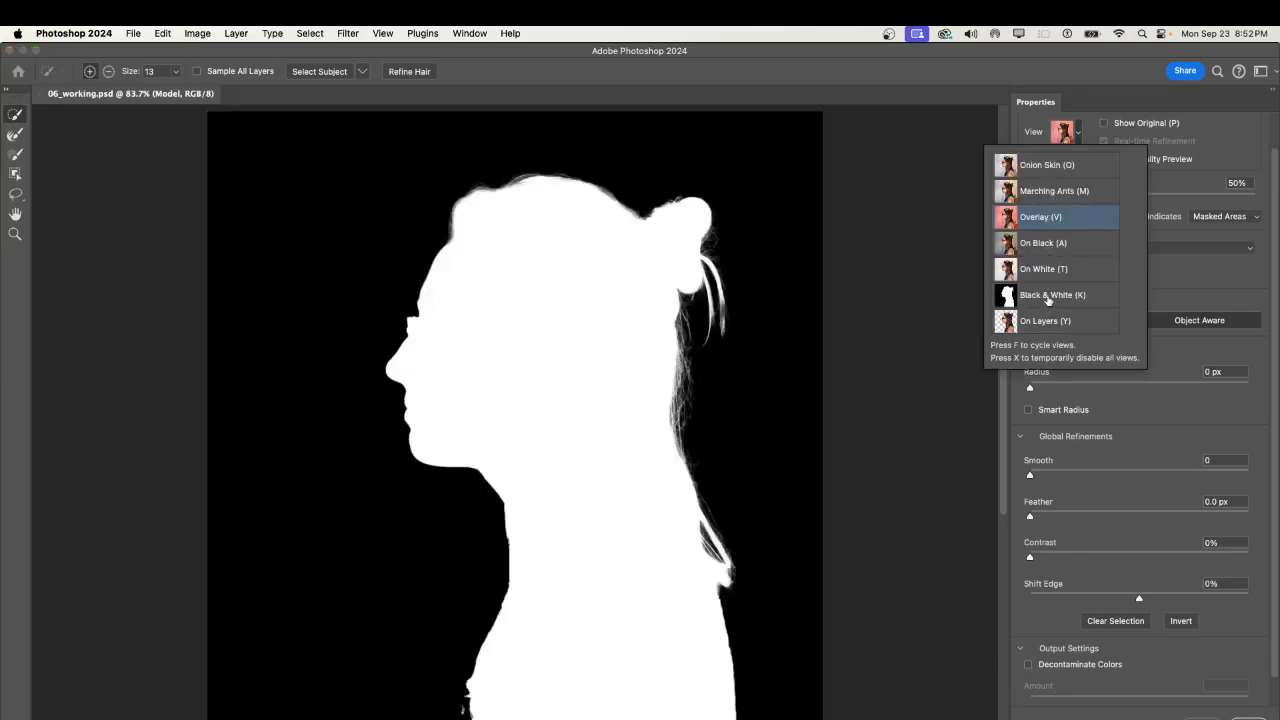
{"action": "left_click", "coordinate": [1048, 296]}
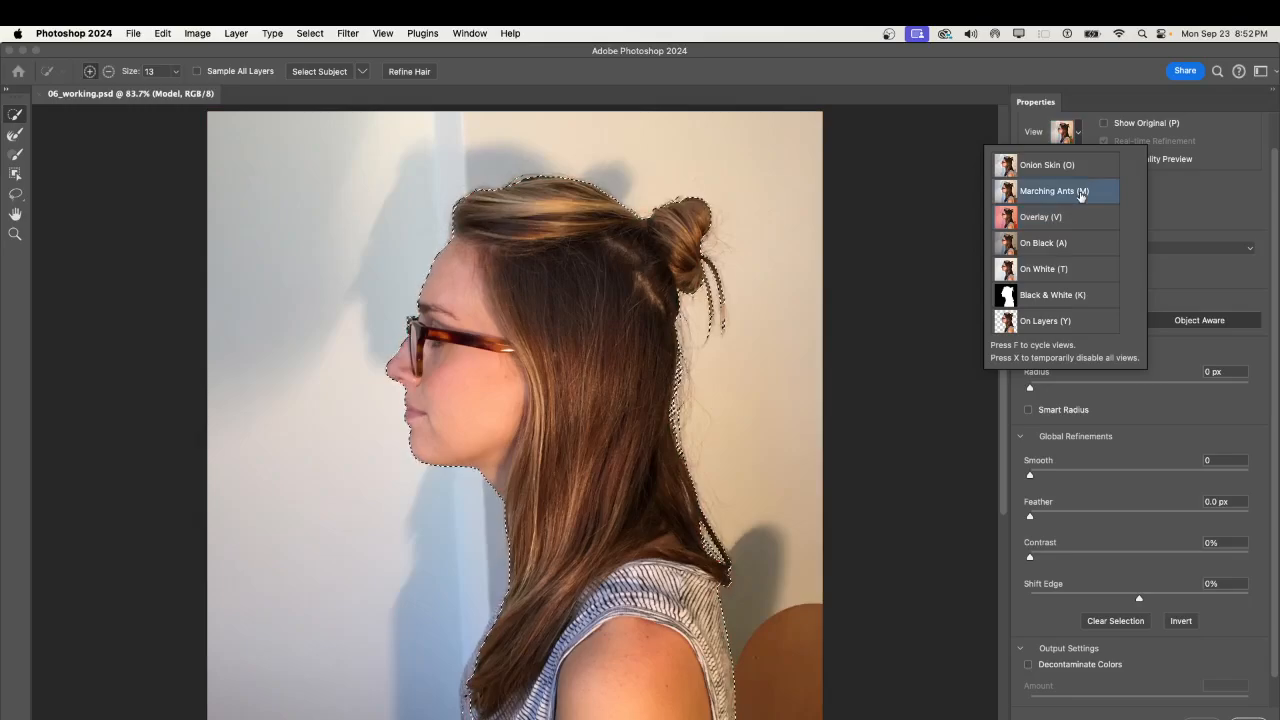
{"action": "left_click", "coordinate": [1084, 138]}
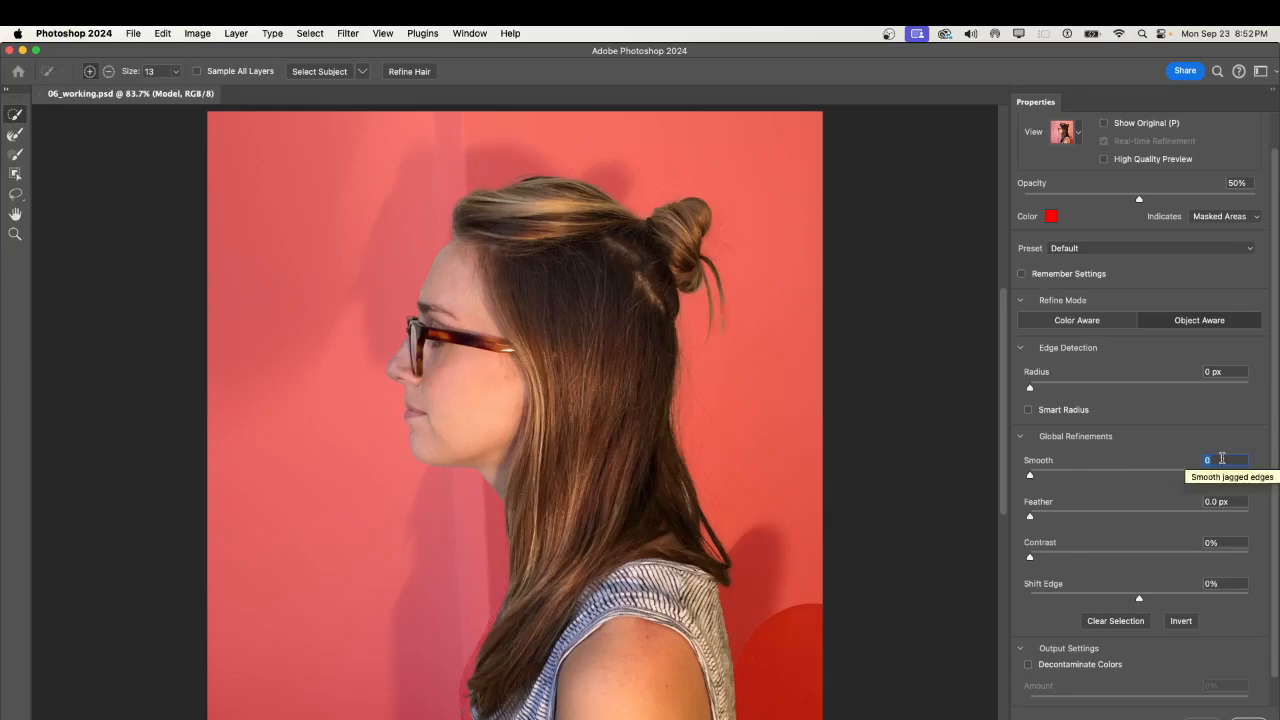
Set the selection's global refinements to Smooth 5, Contrast 20% and Shift Edge -15%.
{"action": "type", "text": "5"}
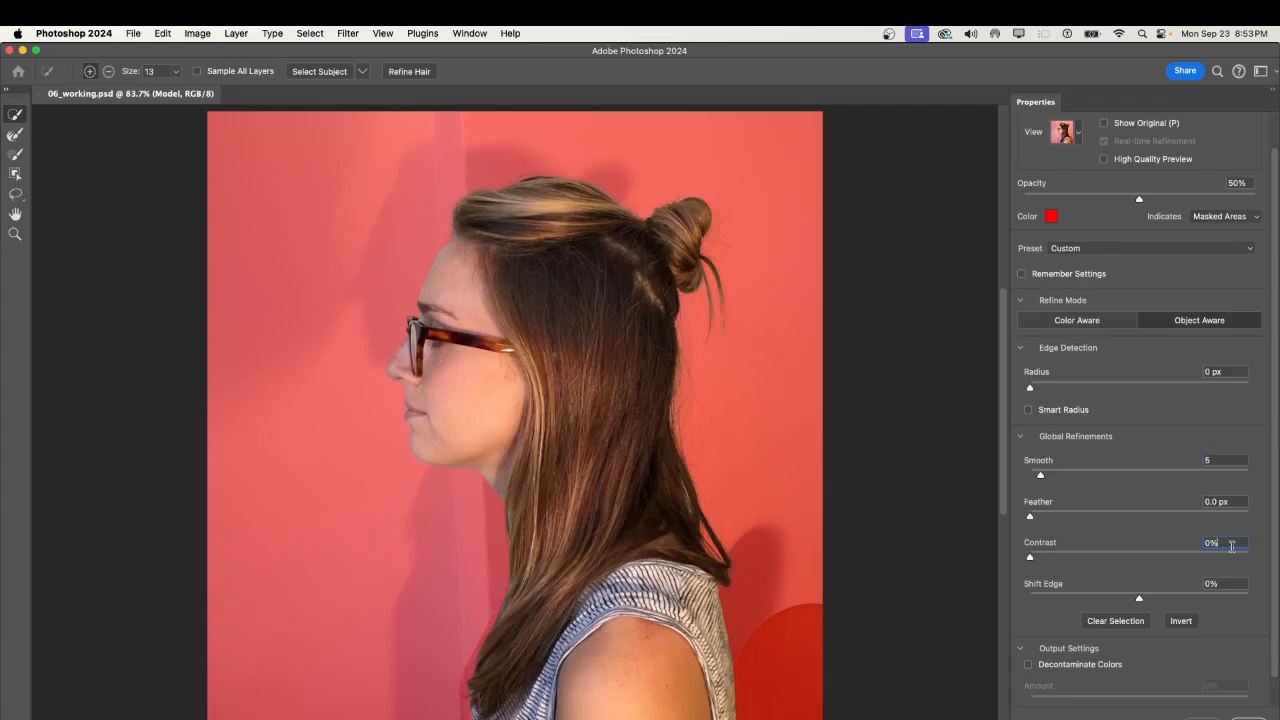
{"action": "double_click", "coordinate": [1231, 545]}
{"action": "type", "text": "20"}
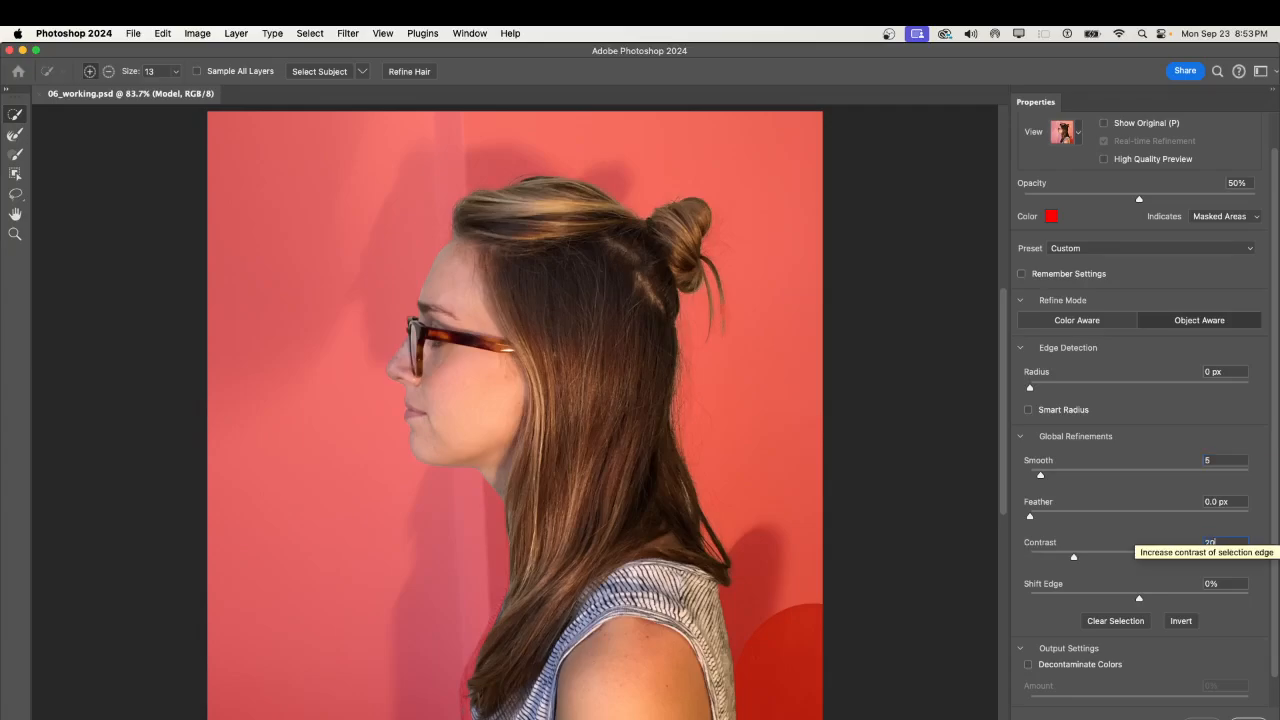
{"action": "key", "text": "Tab"}
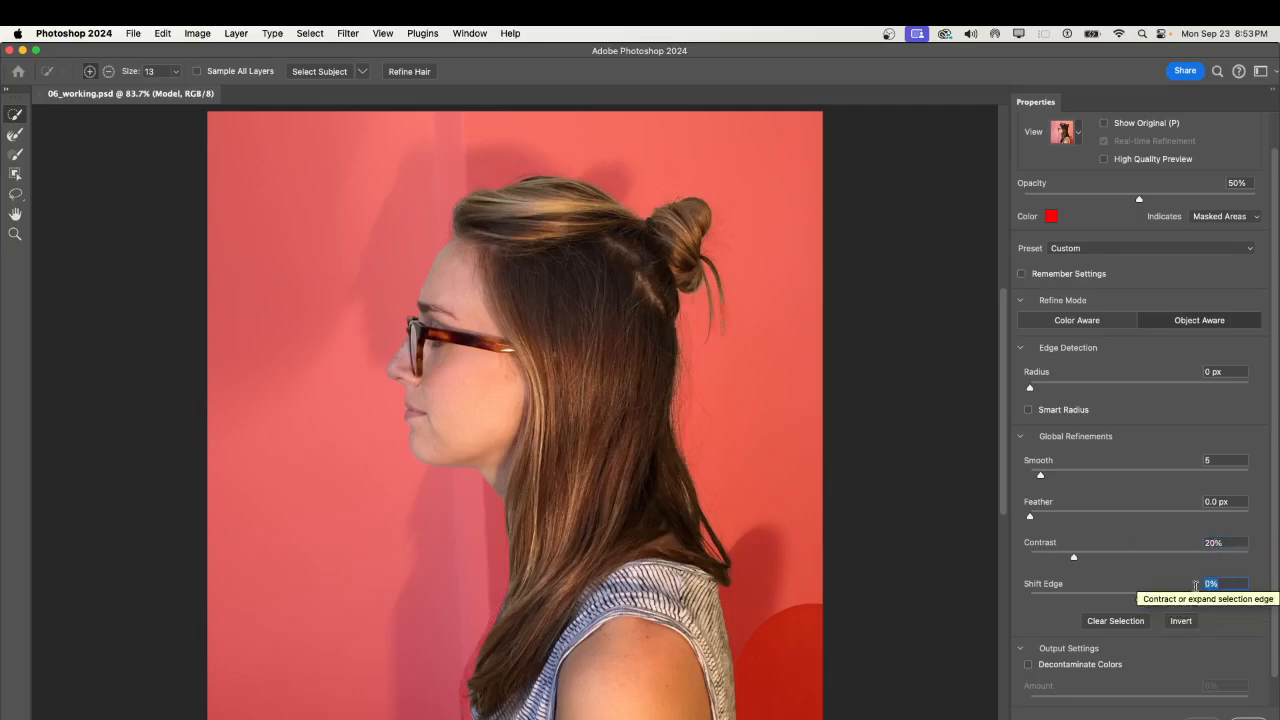
{"action": "type", "text": "-15"}
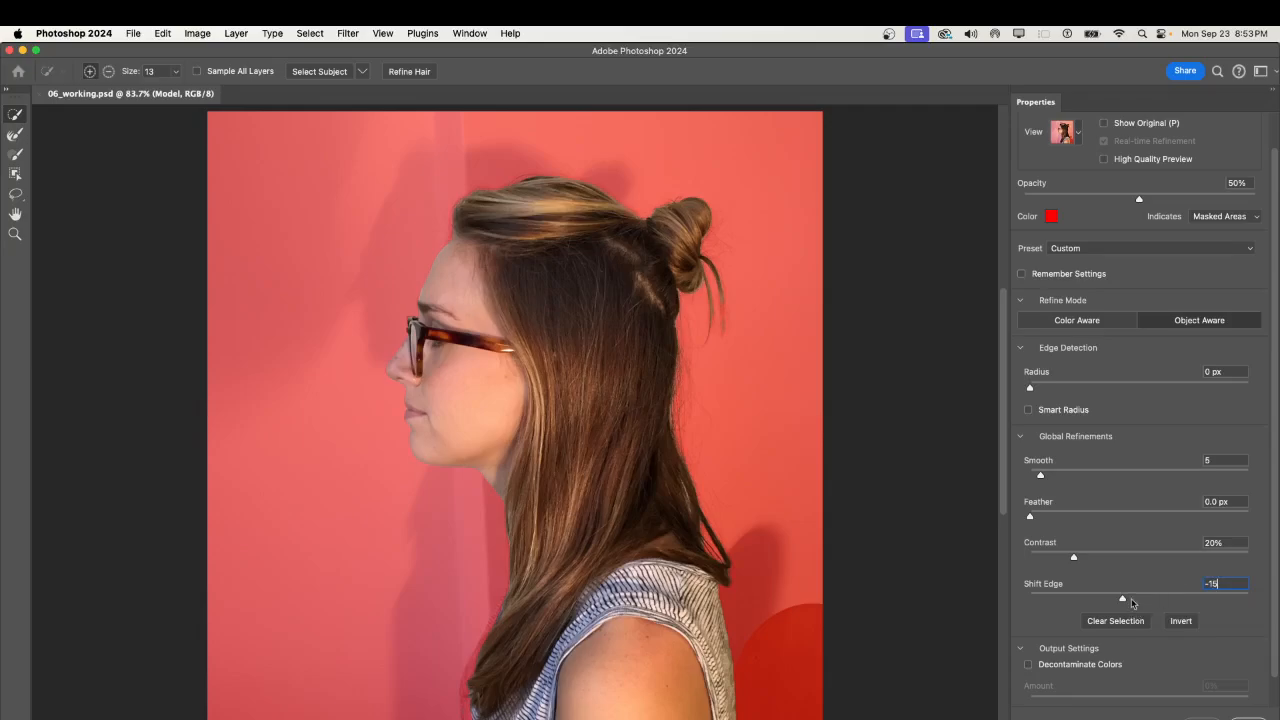
{"action": "left_click", "coordinate": [1131, 598]}
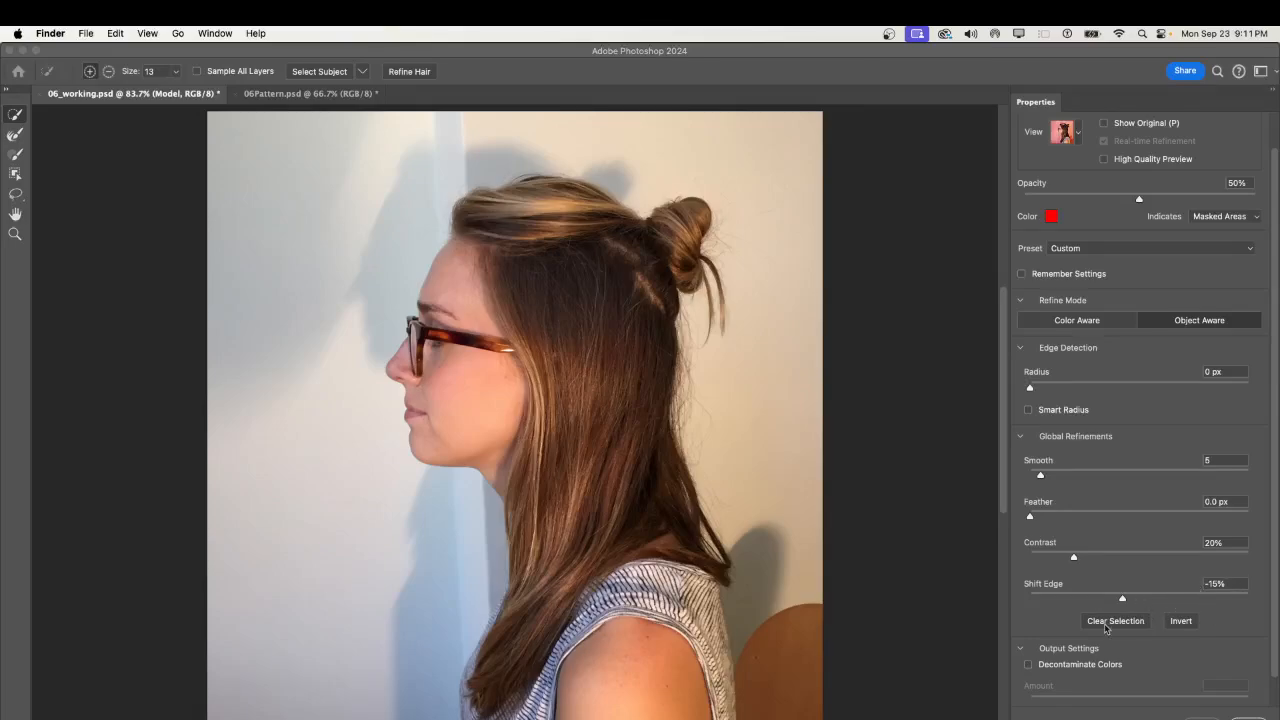
Enable Decontaminate Colors in the output settings and set its amount to 25%.
{"action": "left_click", "coordinate": [1026, 648]}
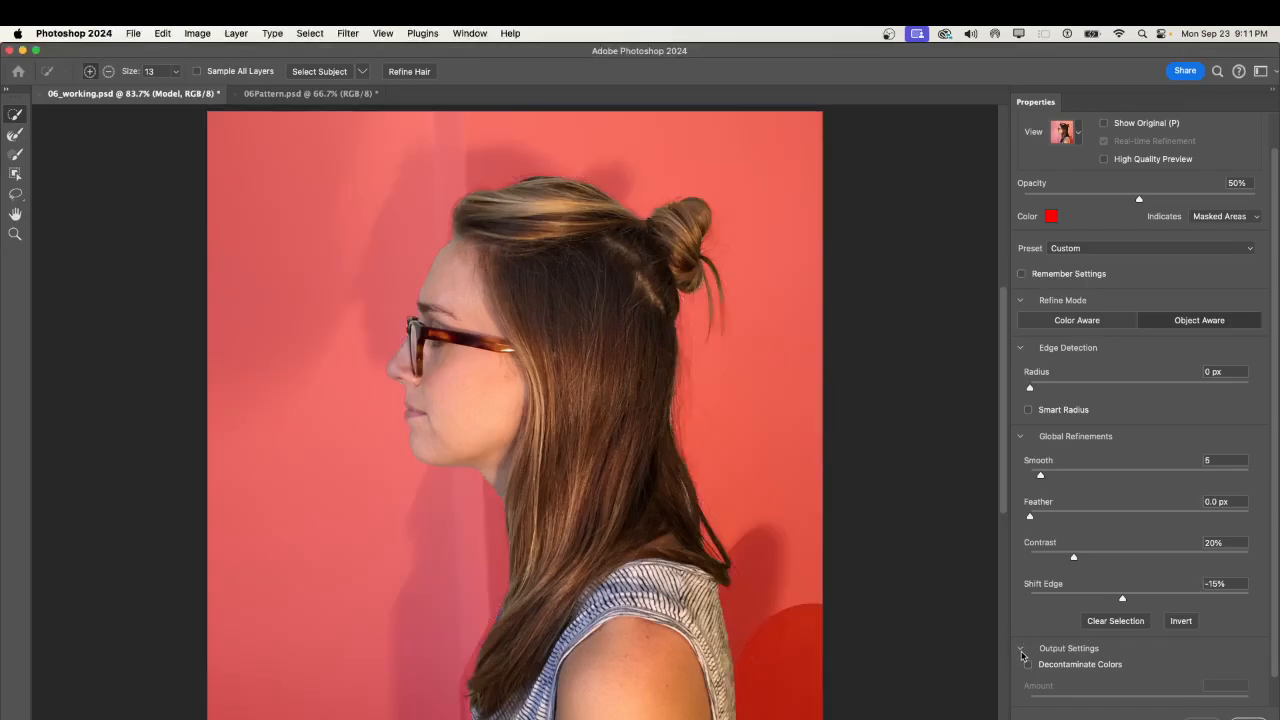
{"action": "left_click", "coordinate": [1022, 652]}
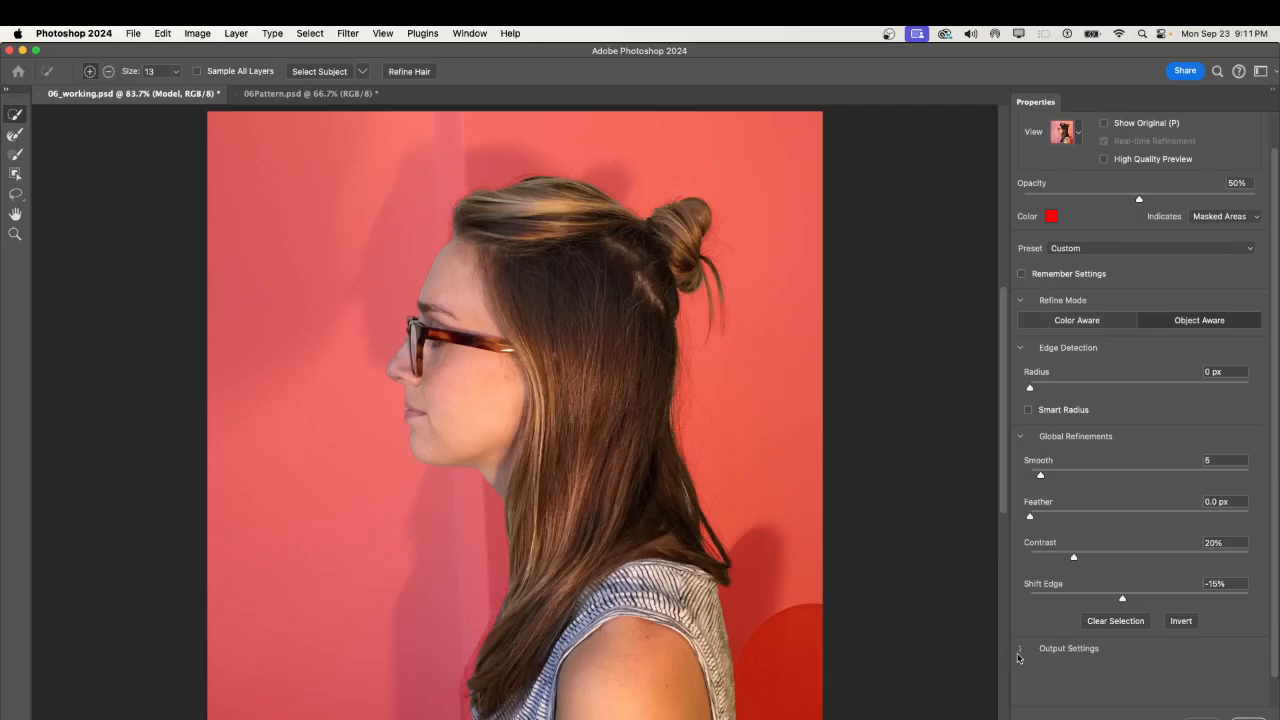
{"action": "left_click", "coordinate": [1022, 651]}
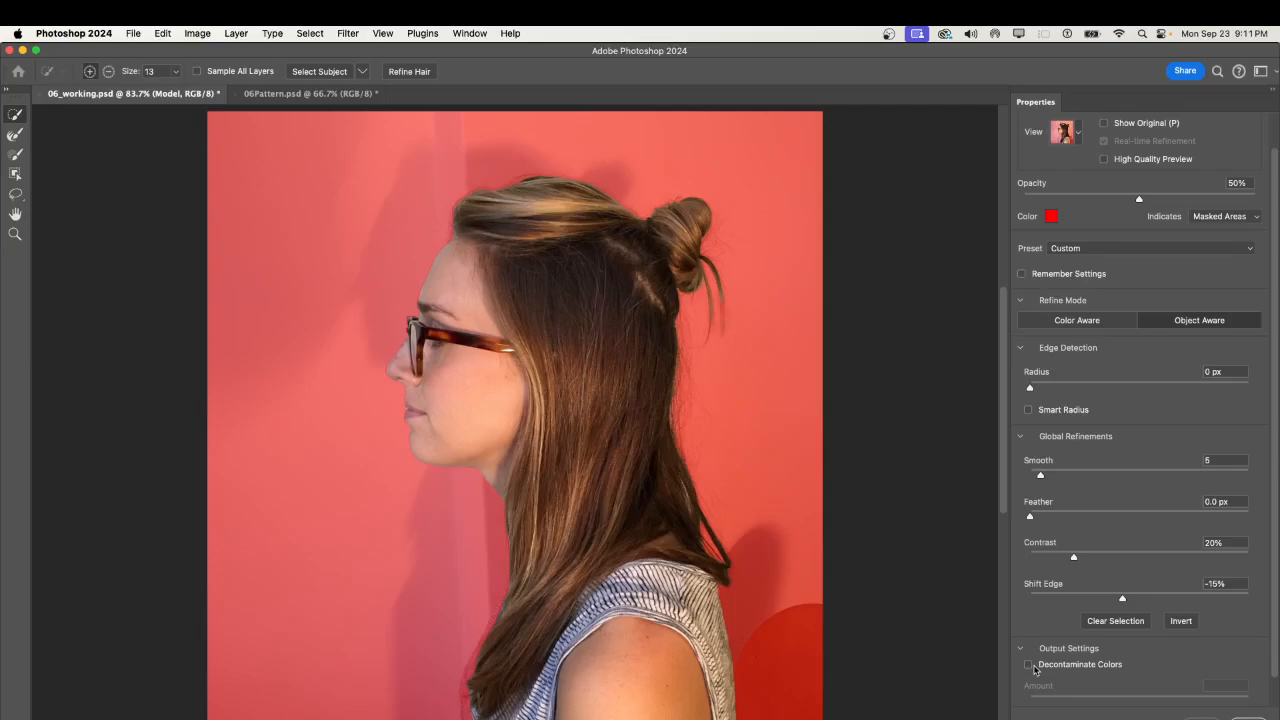
{"action": "left_click", "coordinate": [1032, 667]}
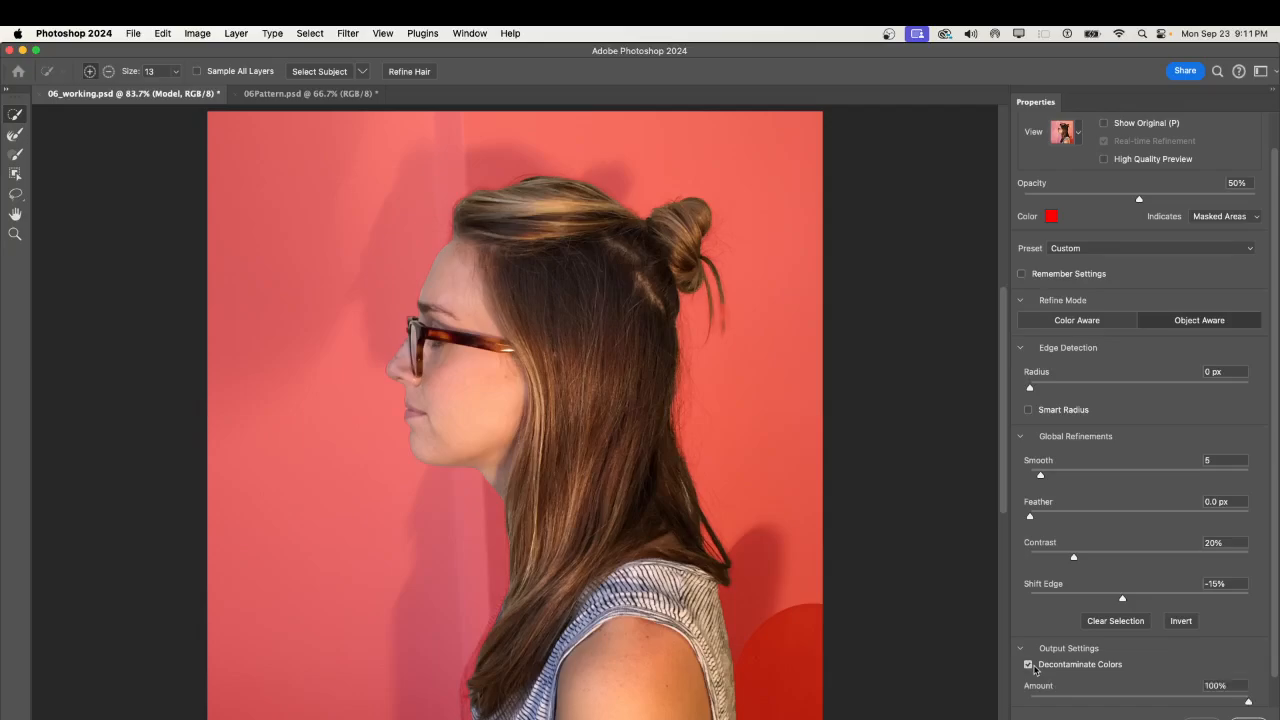
{"action": "double_click", "coordinate": [1229, 685]}
{"action": "type", "text": "25"}
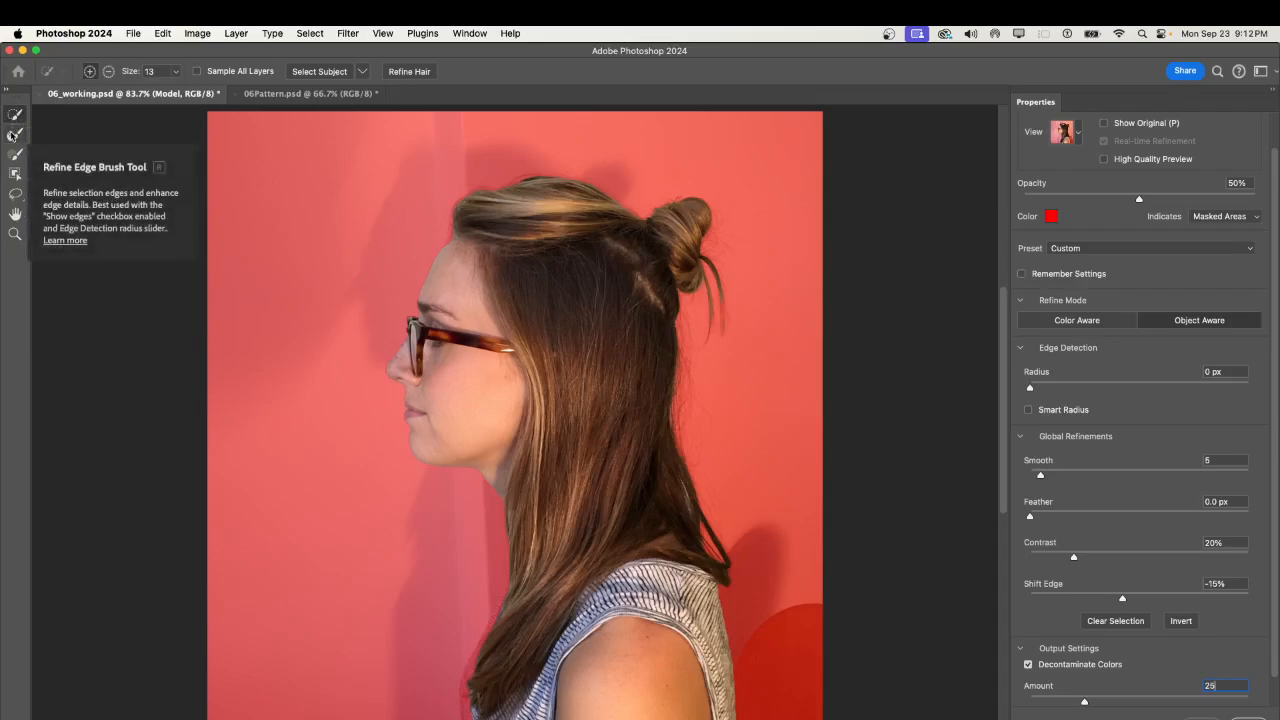
Paint with the Refine Edge Brush over the light gap in the hair above the back of the shoulder.
{"action": "left_click", "coordinate": [12, 135]}
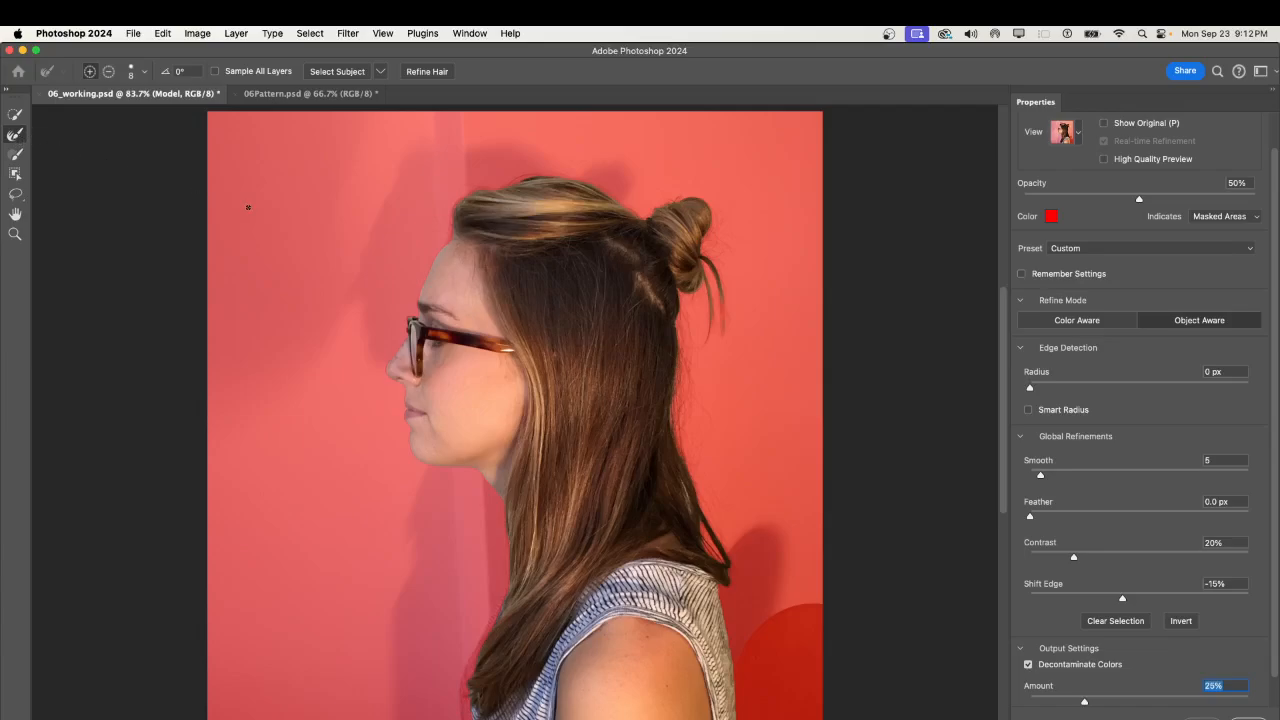
{"action": "key", "text": "super+equal"}
{"action": "key", "text": "super+equal"}
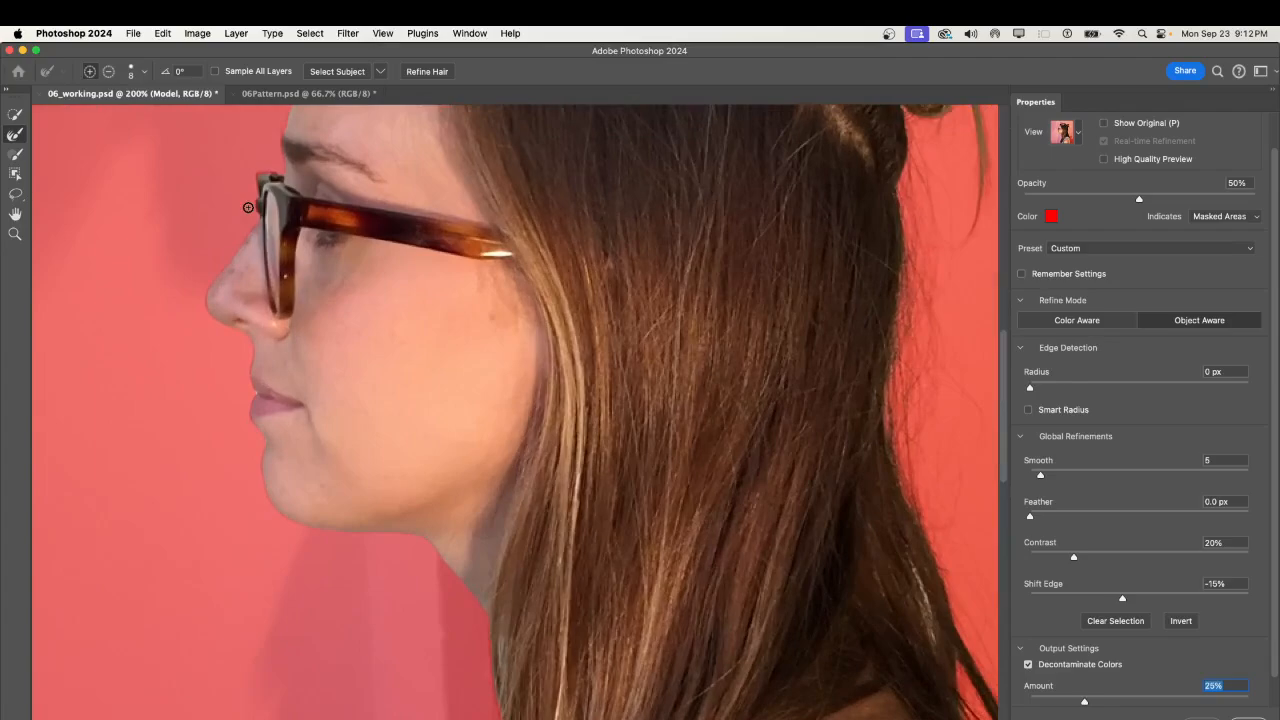
{"action": "left_click_drag", "start_coordinate": [626, 449], "coordinate": [305, 258]}
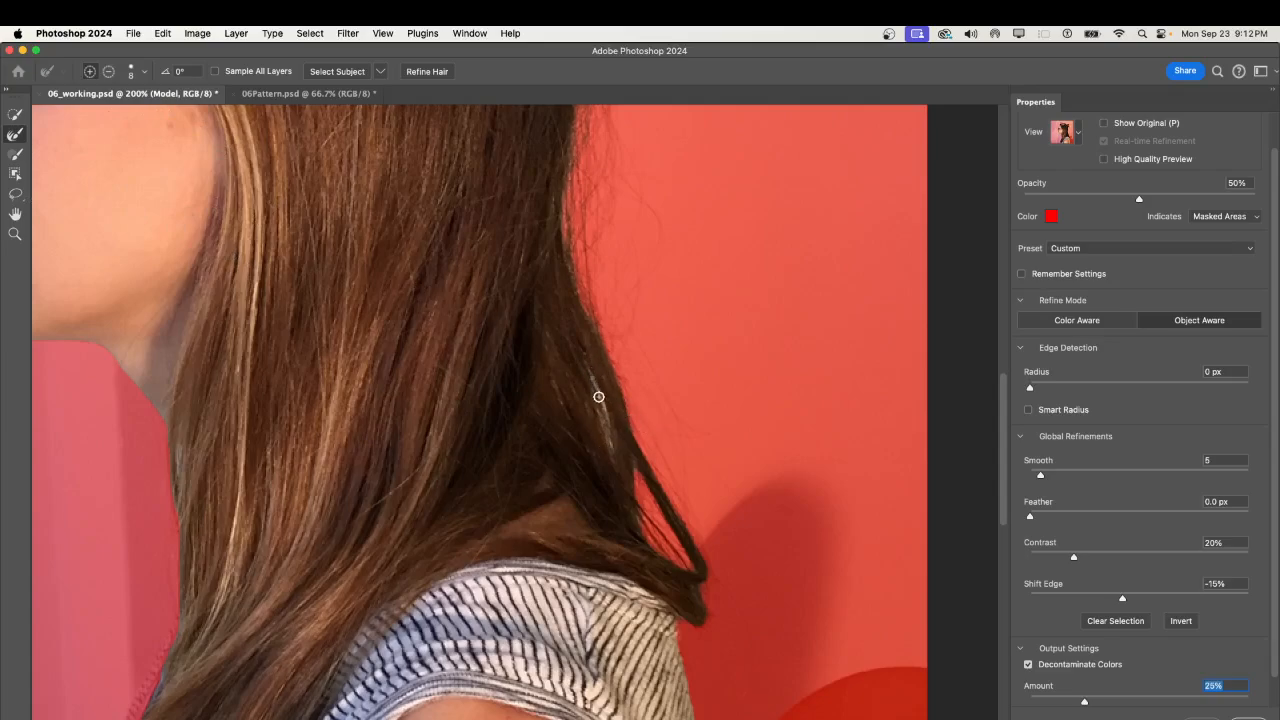
{"action": "mouse_move", "coordinate": [599, 397]}
{"action": "left_mouse_down"}
{"action": "mouse_move", "coordinate": [610, 454]}
{"action": "mouse_move", "coordinate": [603, 422]}
{"action": "left_mouse_up"}
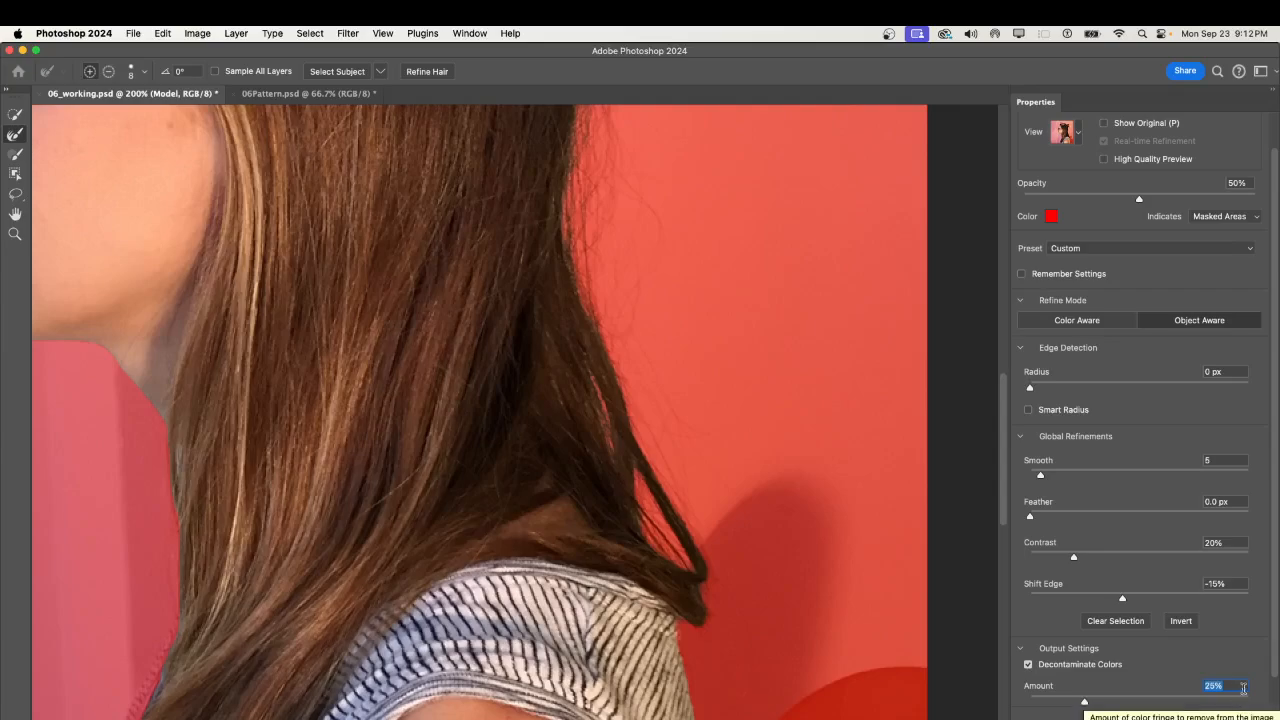
Apply the refined selection, outputting the cut-out model as a new layer with a layer mask.
{"action": "left_click", "coordinate": [1243, 688]}
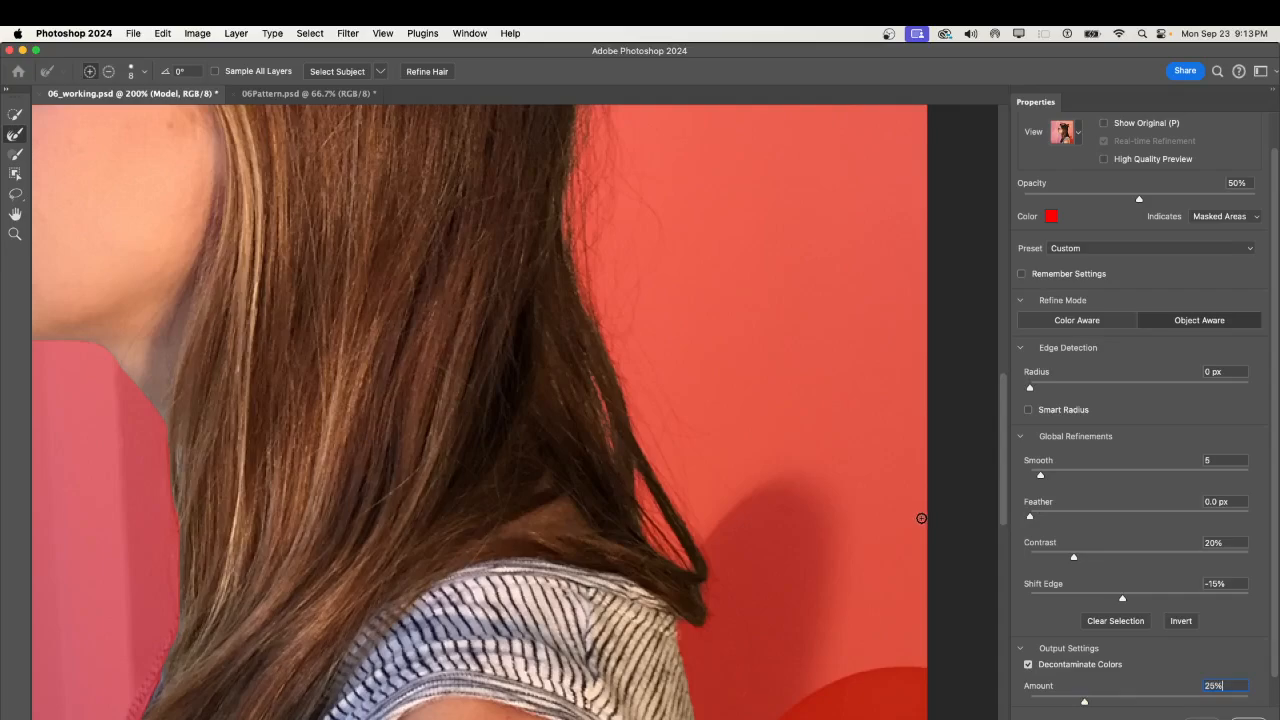
{"action": "key", "text": "]"}
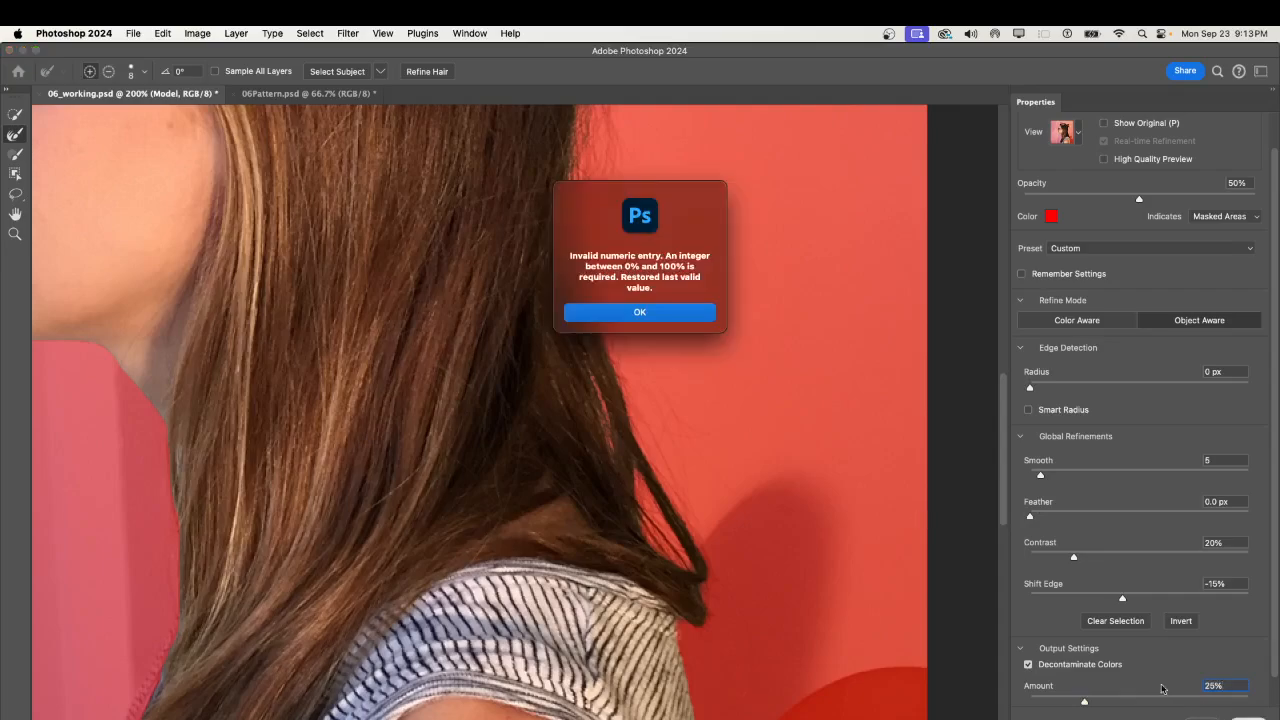
{"action": "left_click", "coordinate": [670, 321]}
{"action": "key", "text": "Return"}
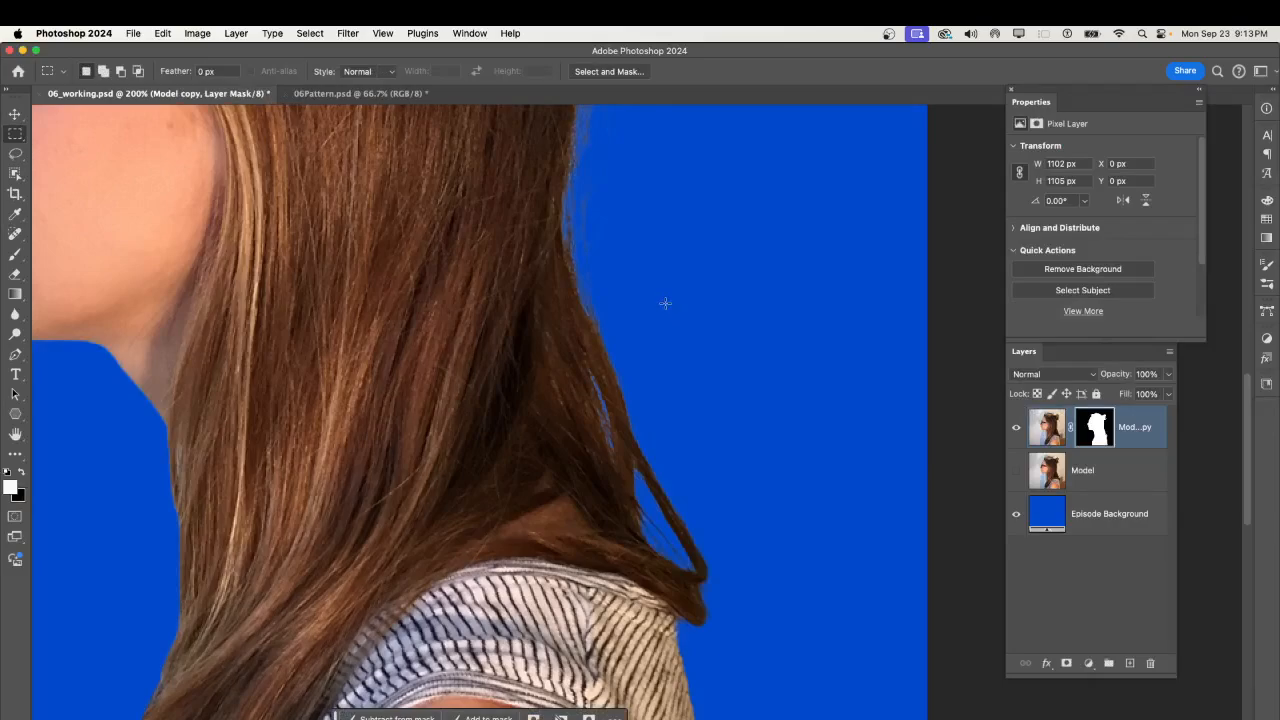
Start Puppet Warp on the image of the cut-out model copy and pin the front edge of her hair up to the neck.
{"action": "key", "text": "super+0"}
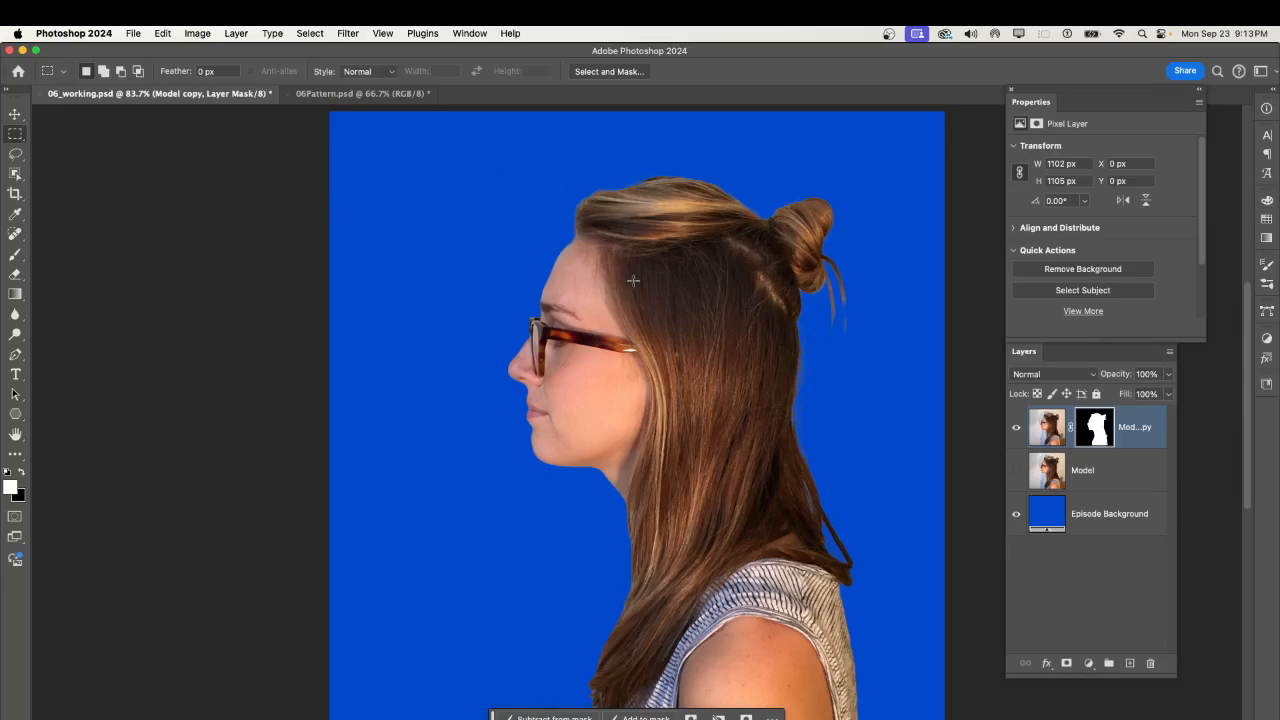
{"action": "left_click", "coordinate": [1030, 428]}
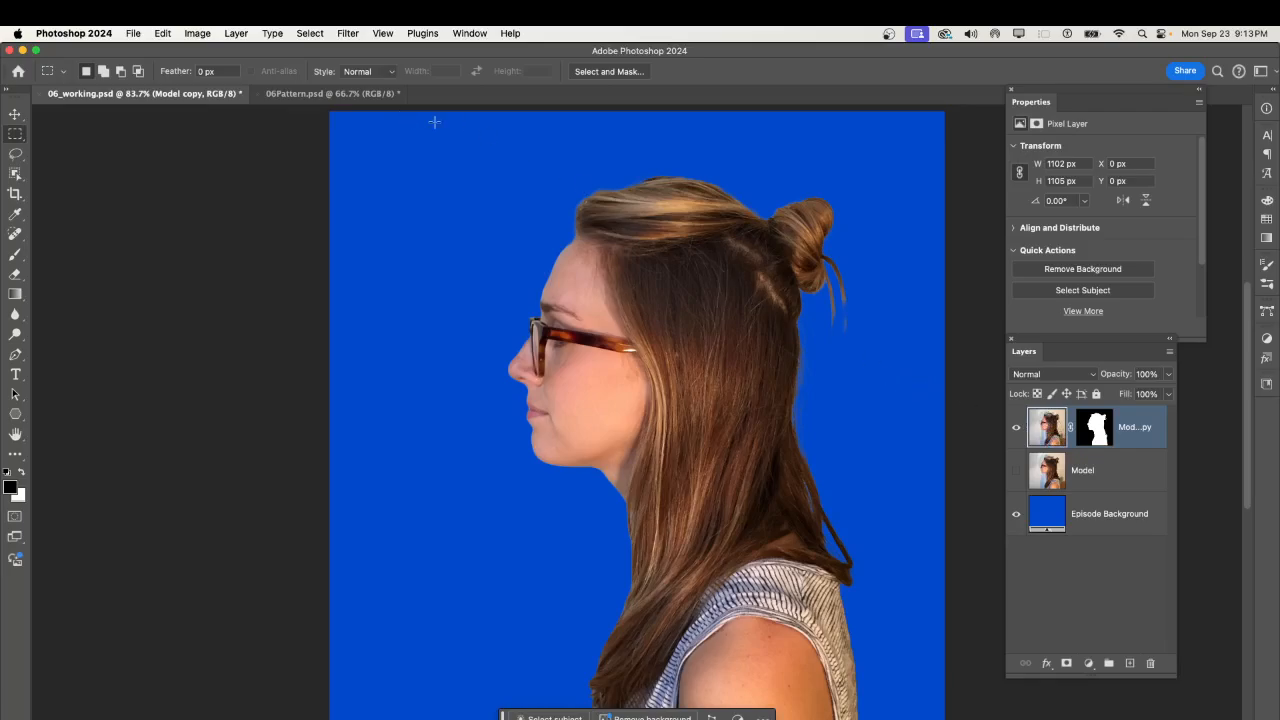
{"action": "left_click", "coordinate": [201, 33]}
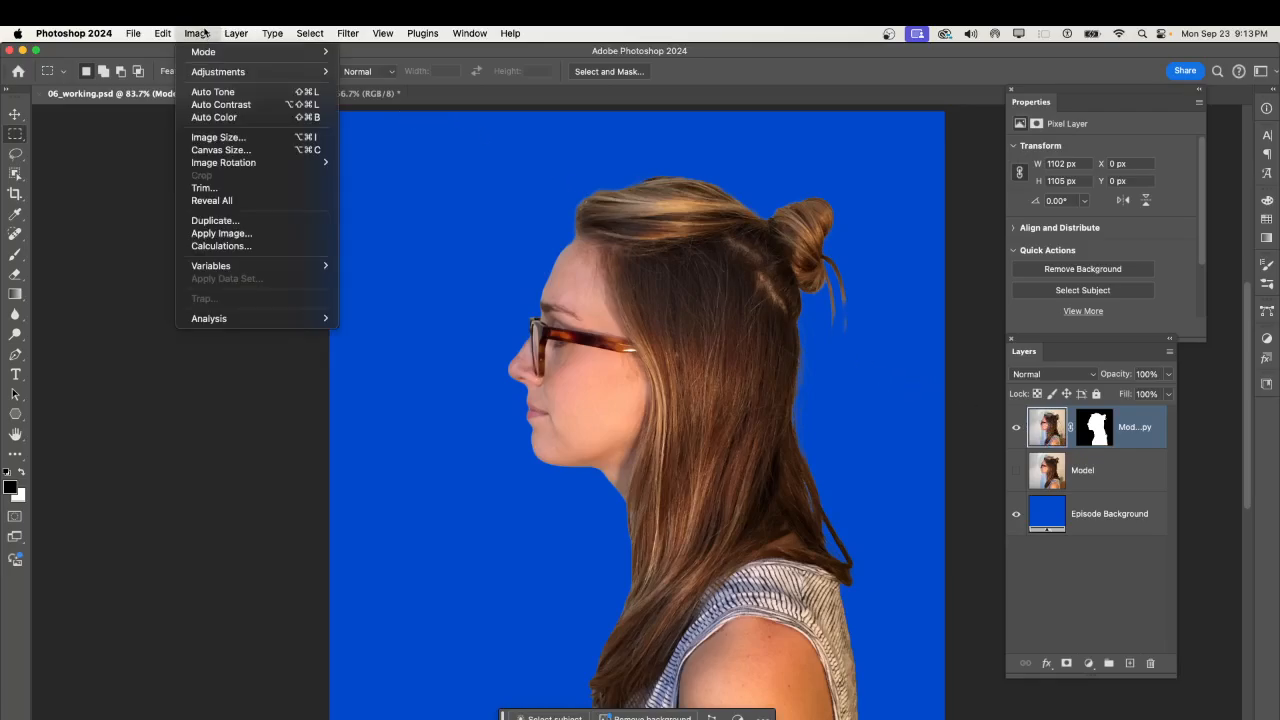
{"action": "mouse_move", "coordinate": [162, 33]}
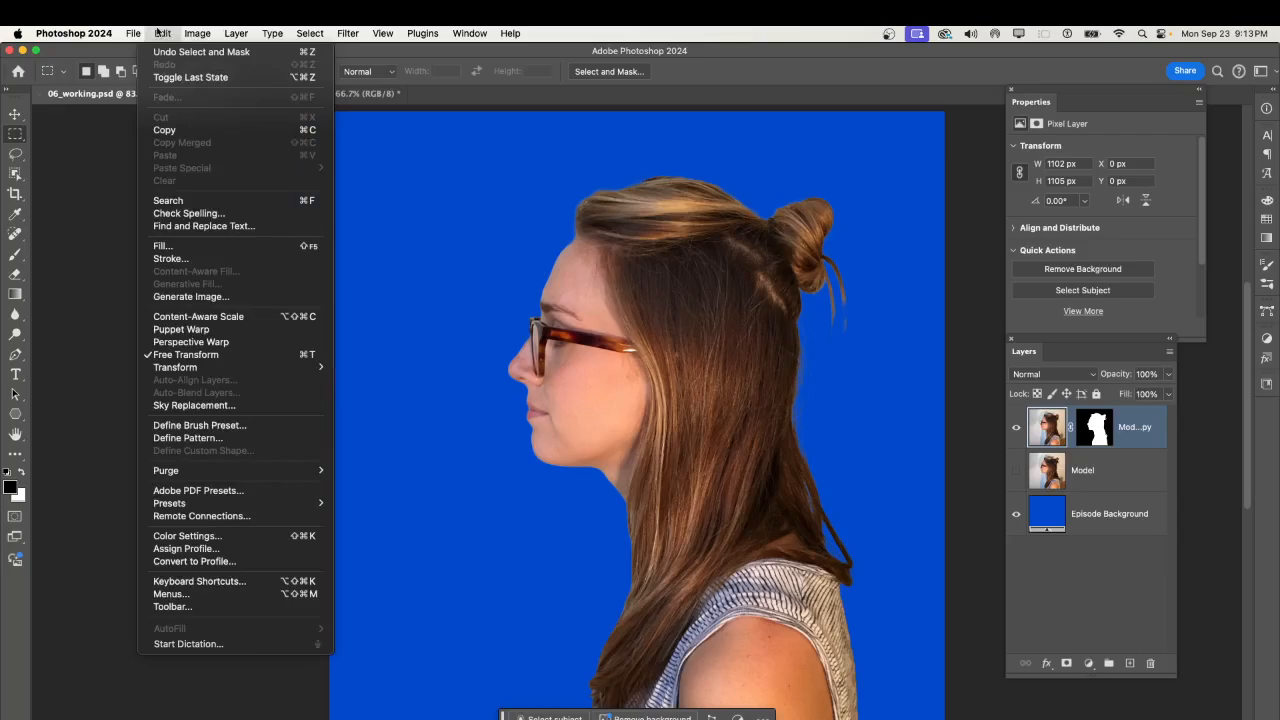
{"action": "left_click", "coordinate": [203, 333]}
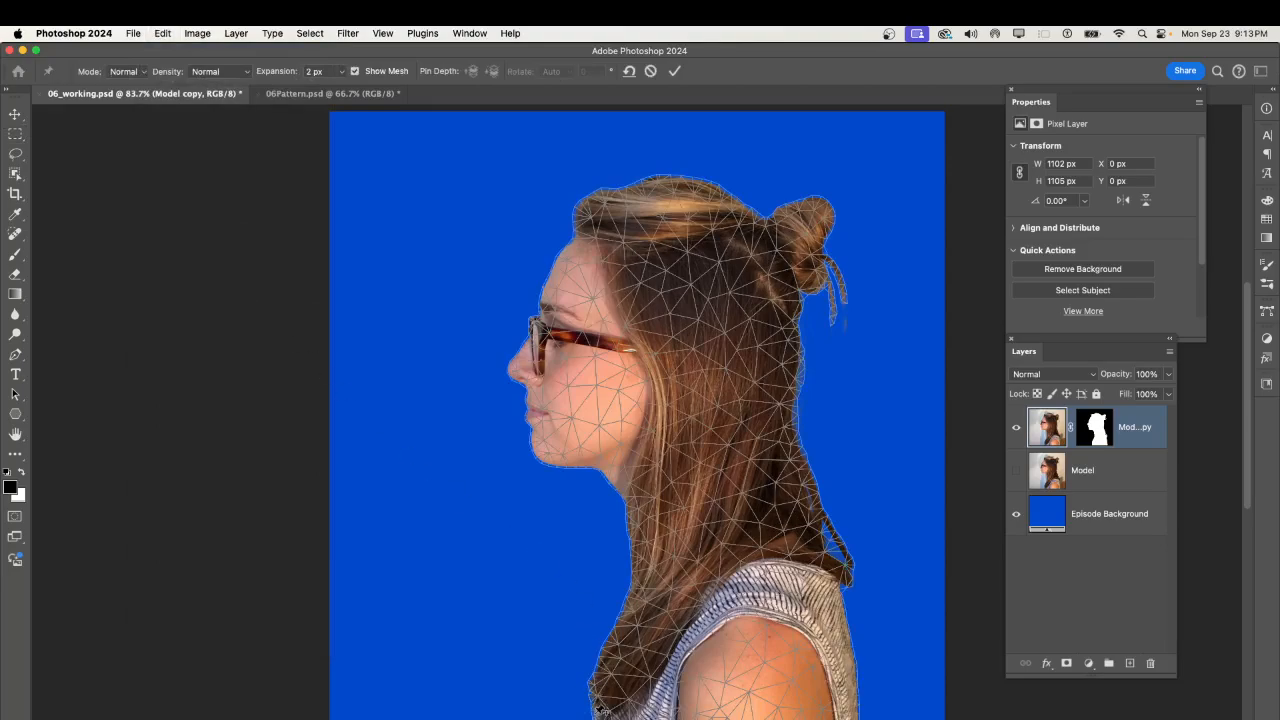
{"action": "left_click", "coordinate": [596, 710]}
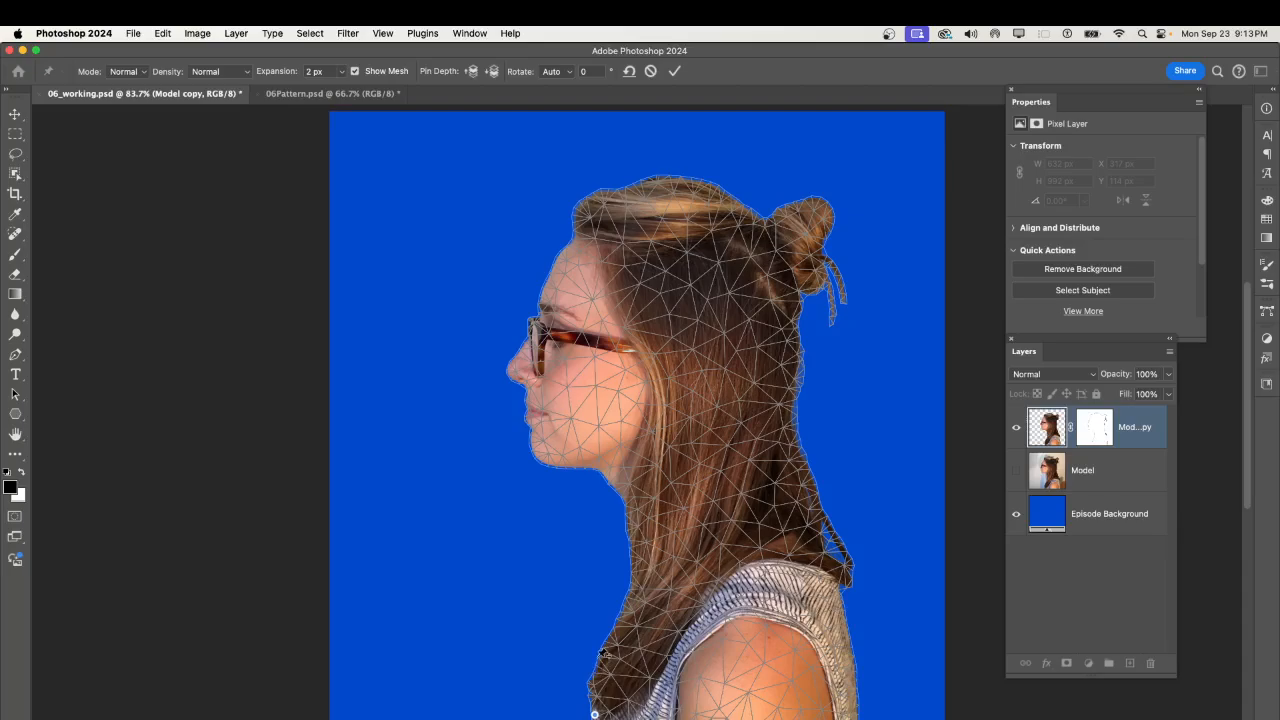
{"action": "left_click", "coordinate": [597, 657]}
{"action": "left_click", "coordinate": [626, 598]}
{"action": "left_click", "coordinate": [626, 529]}
{"action": "left_click", "coordinate": [627, 505]}
Add warp pins across the hair at neck level and down the back edge of the hair to the shoulder.
{"action": "left_click", "coordinate": [726, 473]}
{"action": "left_click", "coordinate": [791, 461]}
{"action": "left_click", "coordinate": [814, 490]}
{"action": "left_click", "coordinate": [836, 537]}
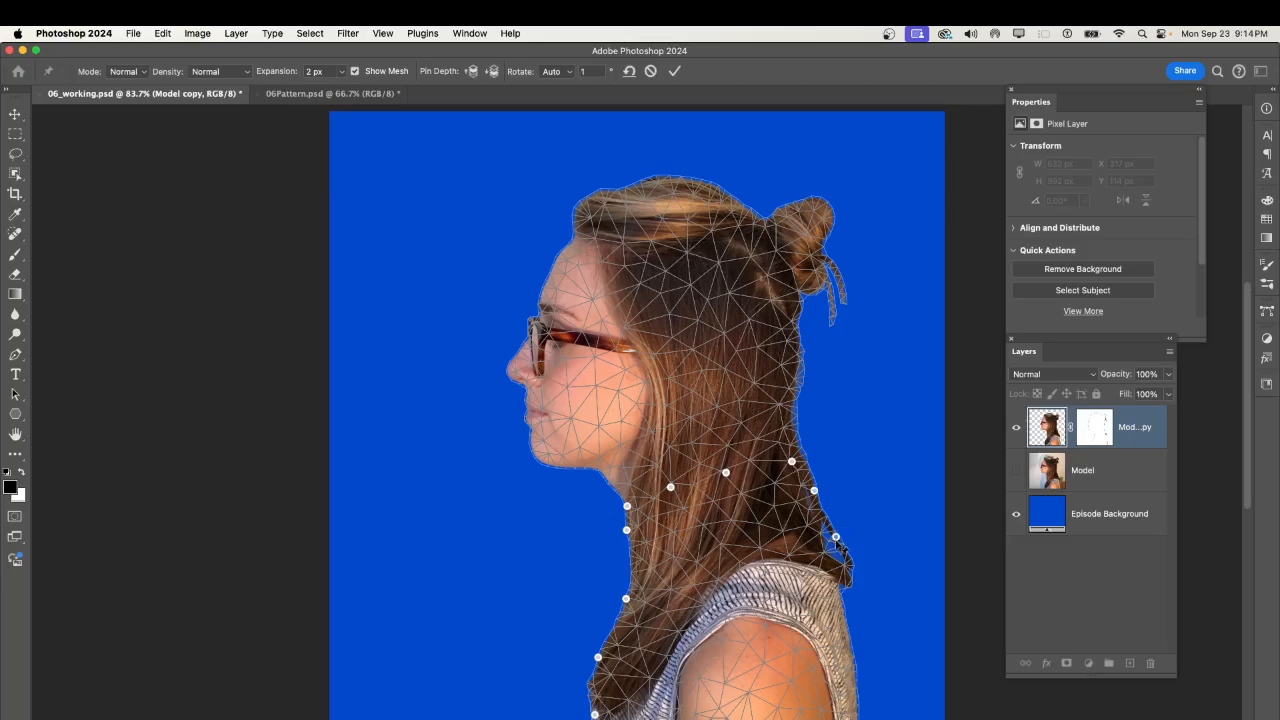
{"action": "left_click", "coordinate": [846, 586]}
Rotate the warp pin at the back of the neck to about 100° so the head tilts back, and apply the warp.
{"action": "left_click", "coordinate": [791, 461]}
{"action": "left_click_drag", "start_coordinate": [805, 452], "coordinate": [825, 494]}
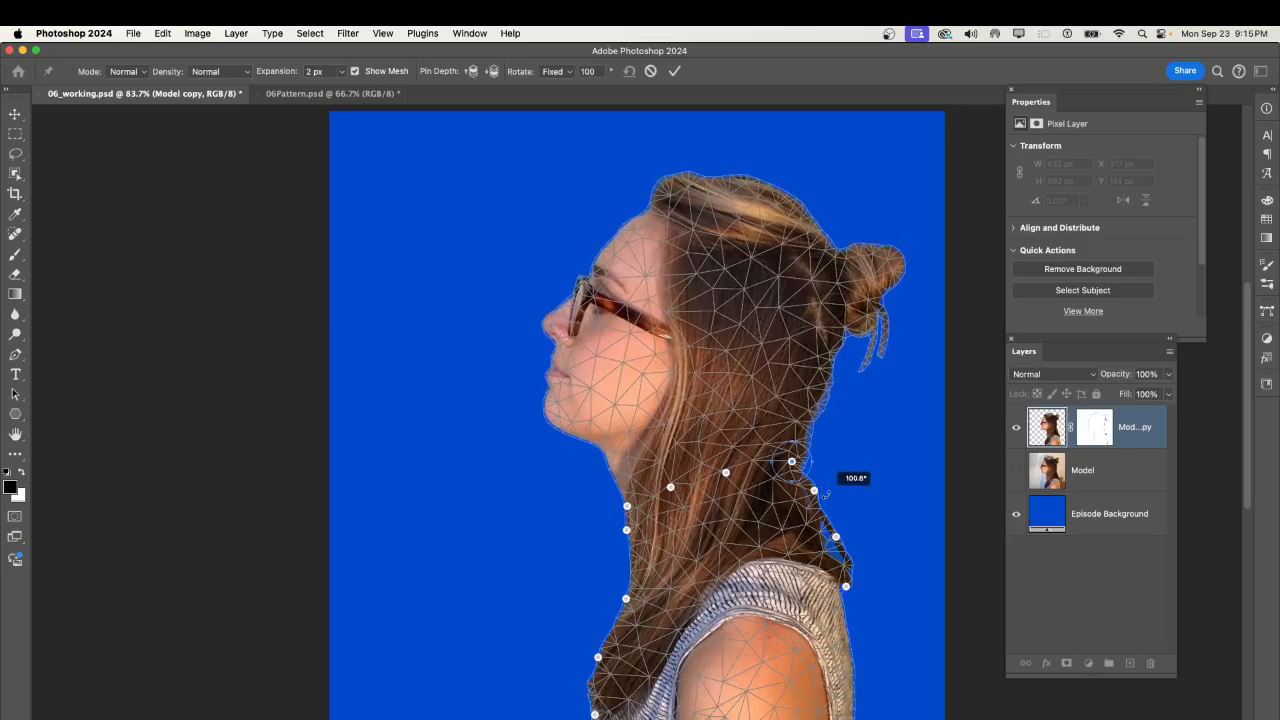
{"action": "left_click_drag", "start_coordinate": [825, 494], "coordinate": [827, 493]}
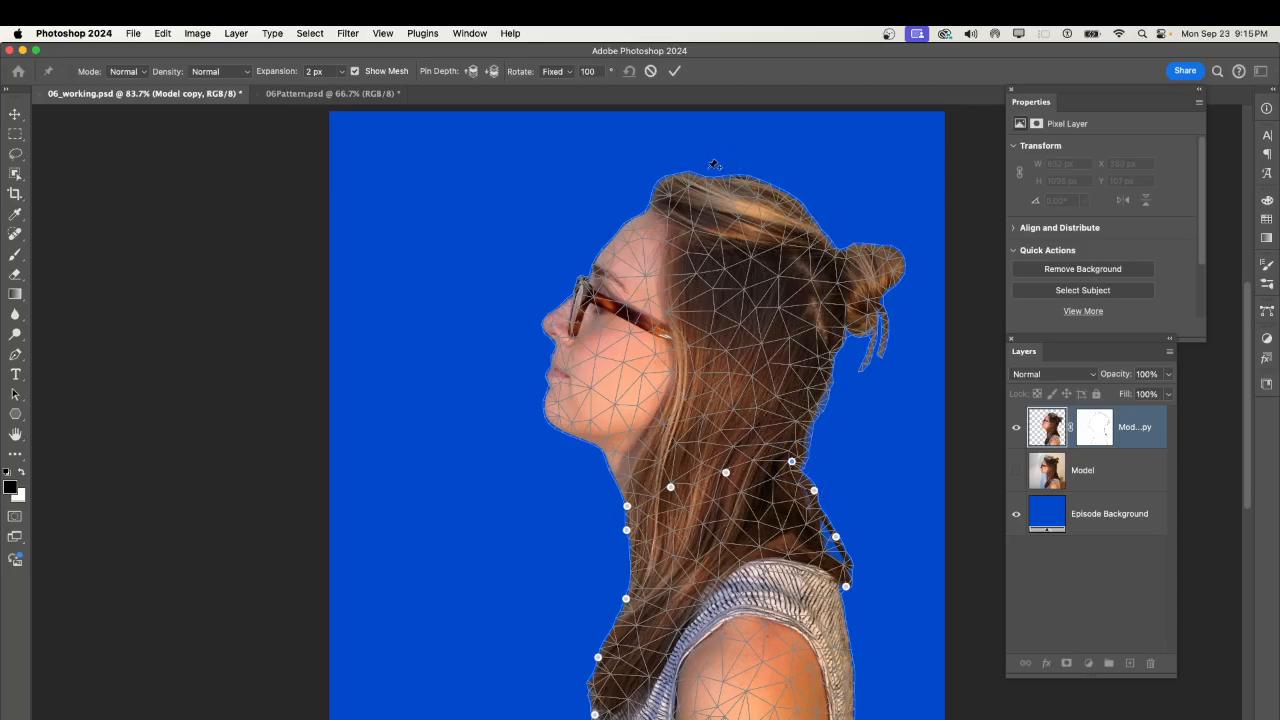
{"action": "left_click", "coordinate": [675, 72]}
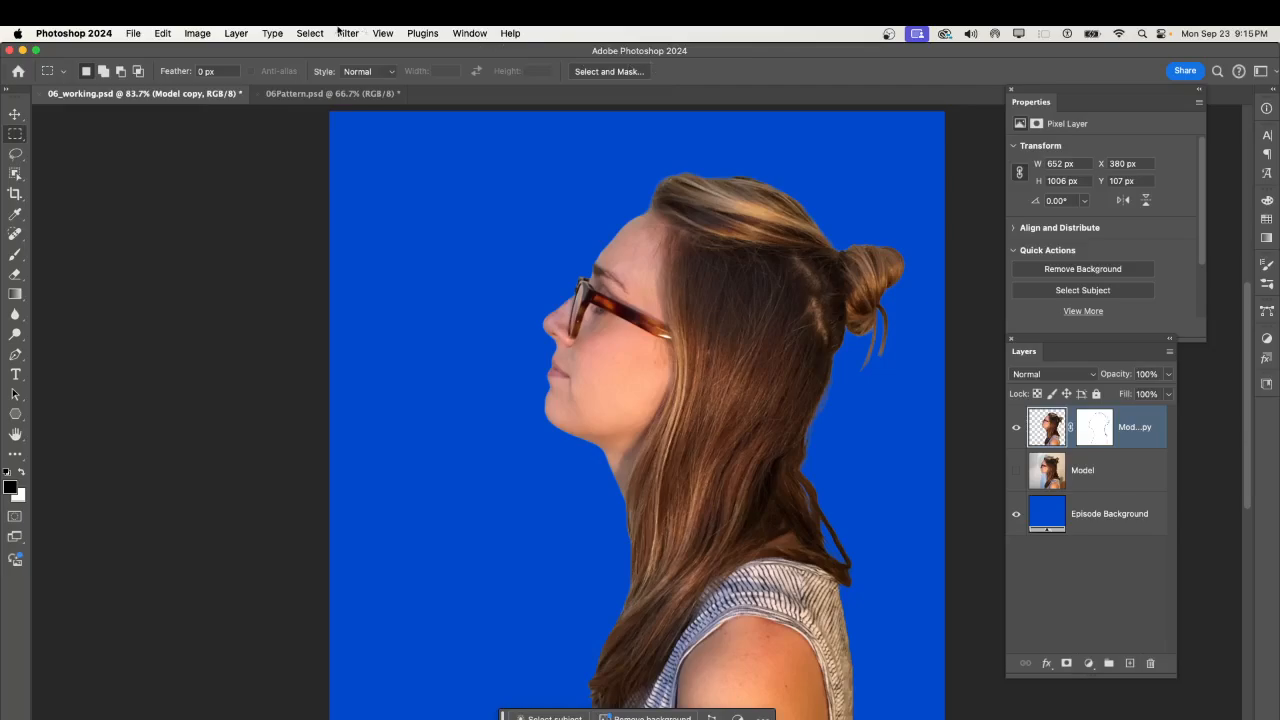
Open 06Pattern.psd from the Lesson06 folder.
{"action": "left_click", "coordinate": [135, 34]}
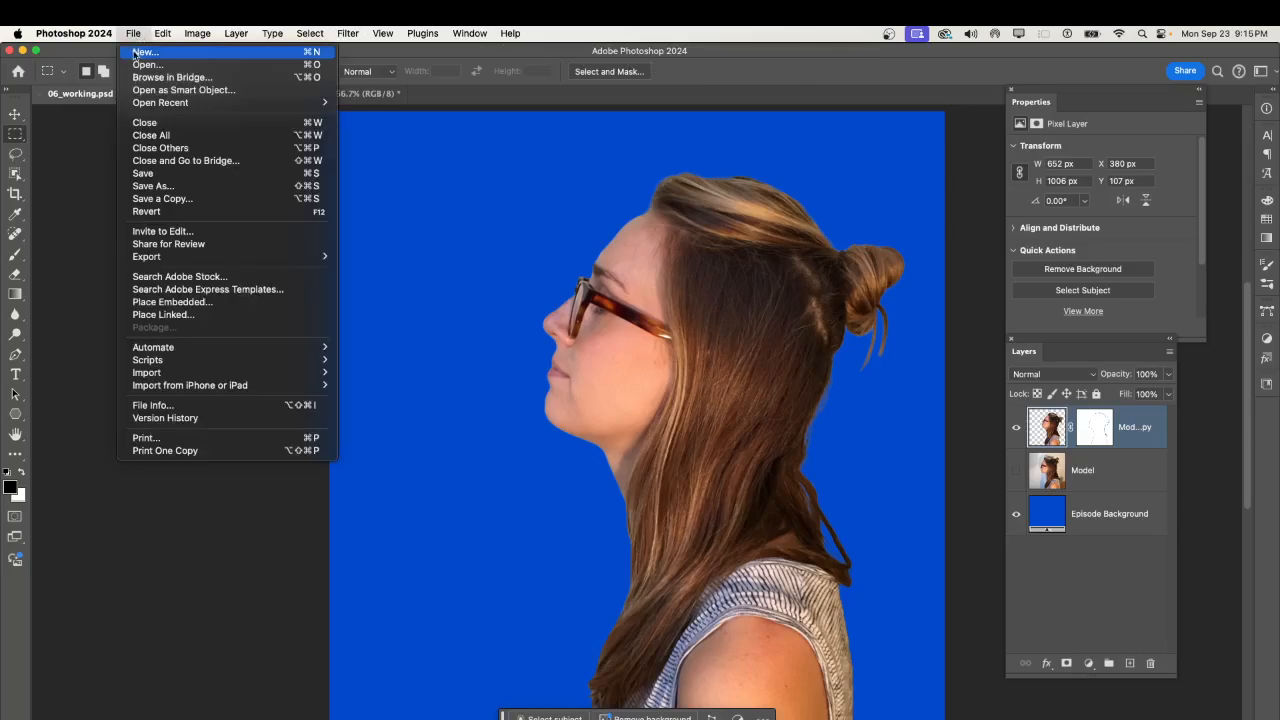
{"action": "left_click", "coordinate": [143, 65]}
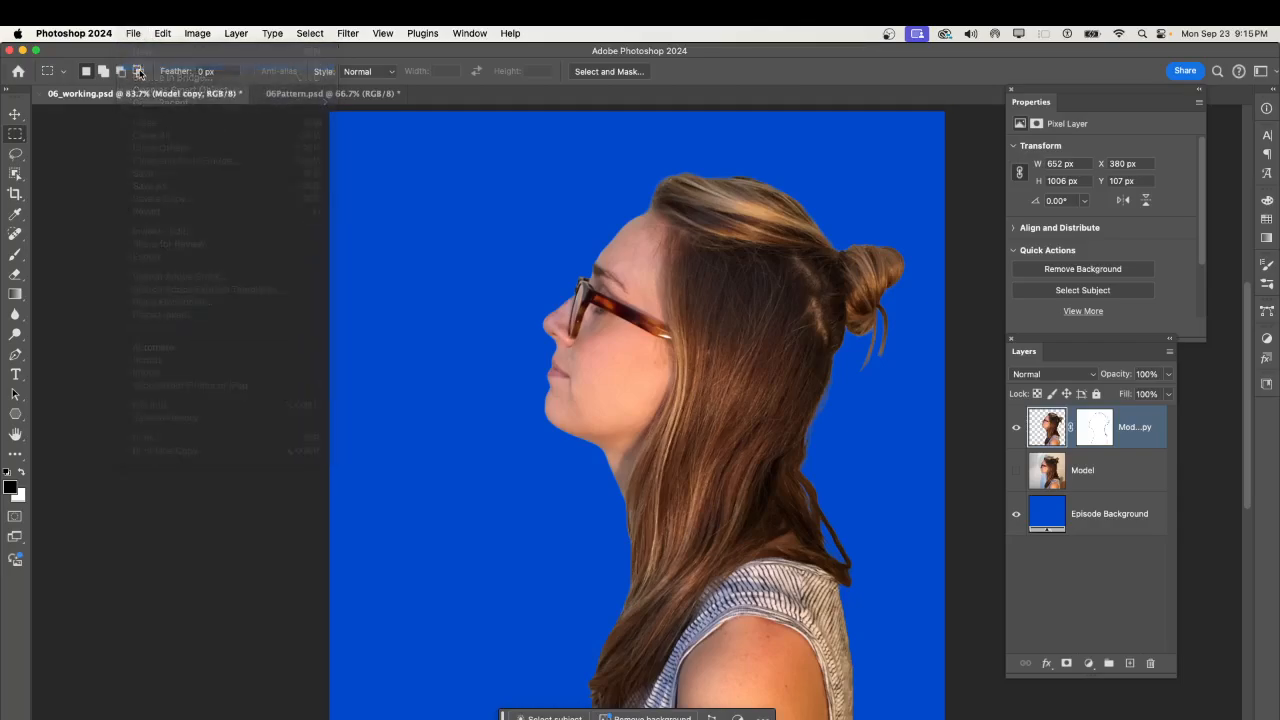
{"action": "scroll", "coordinate": [500, 212], "scroll_direction": "down", "scroll_amount": 3}
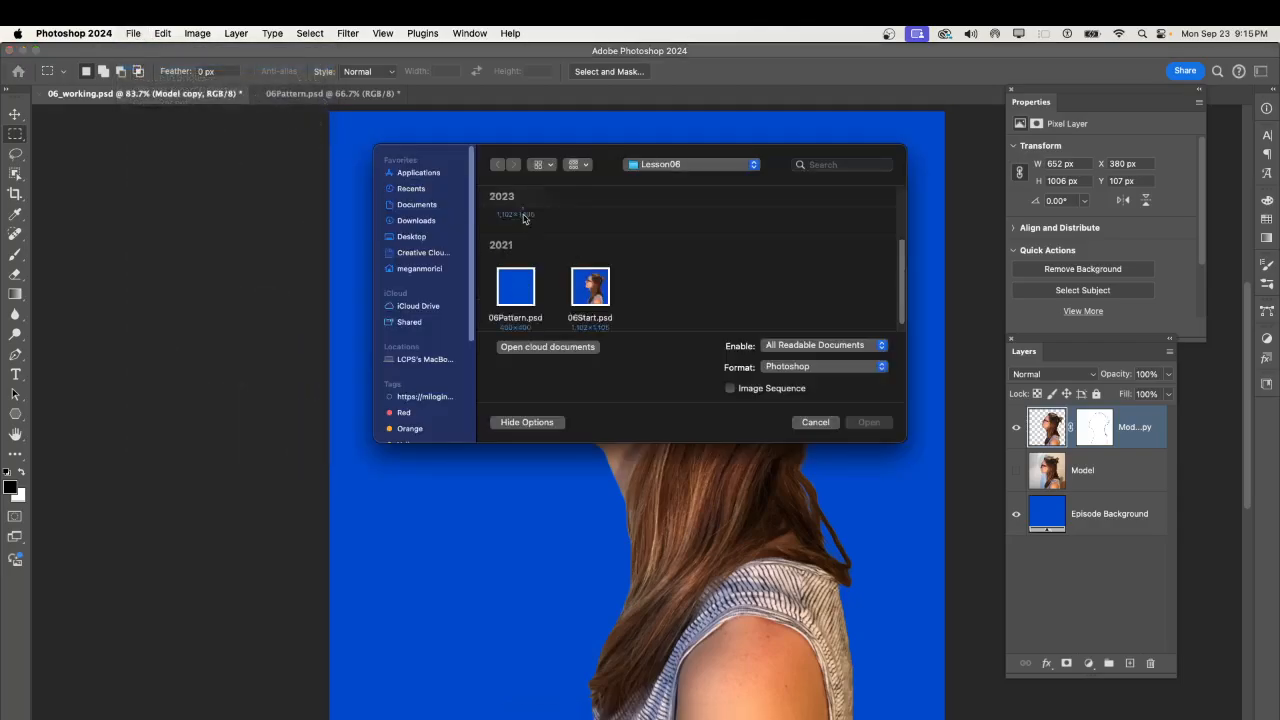
{"action": "left_click", "coordinate": [513, 279]}
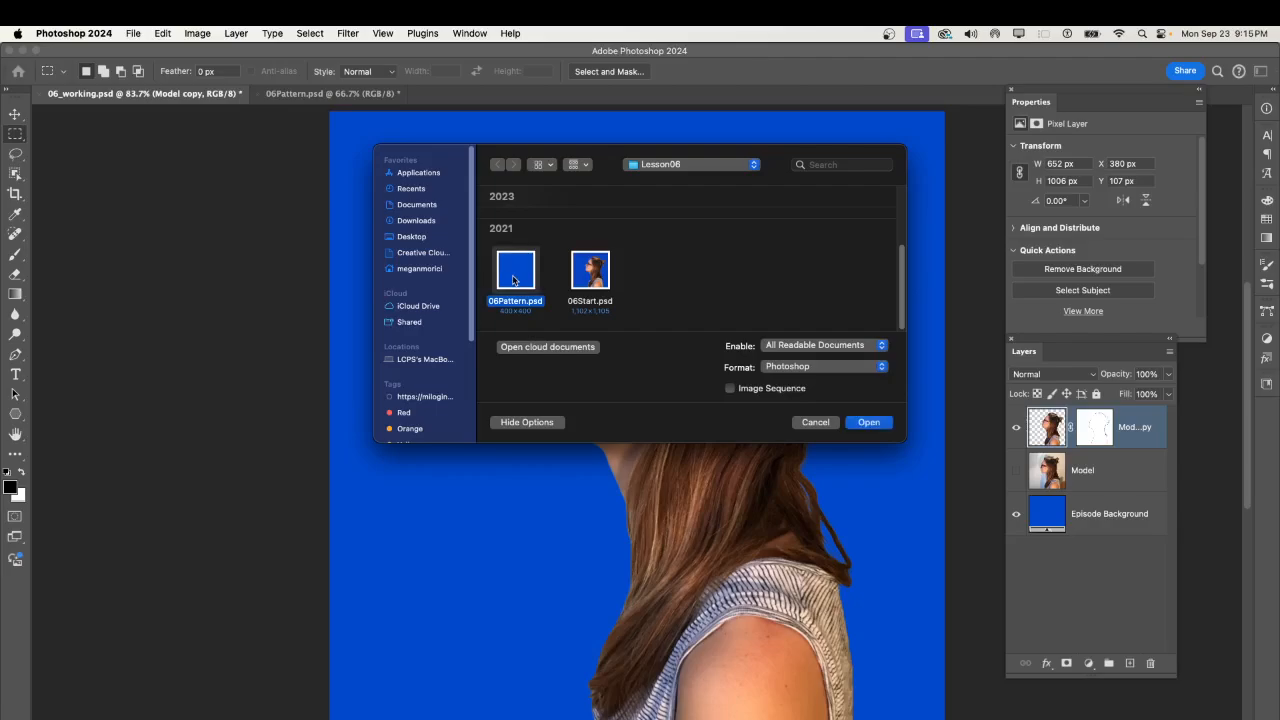
{"action": "left_click", "coordinate": [868, 422]}
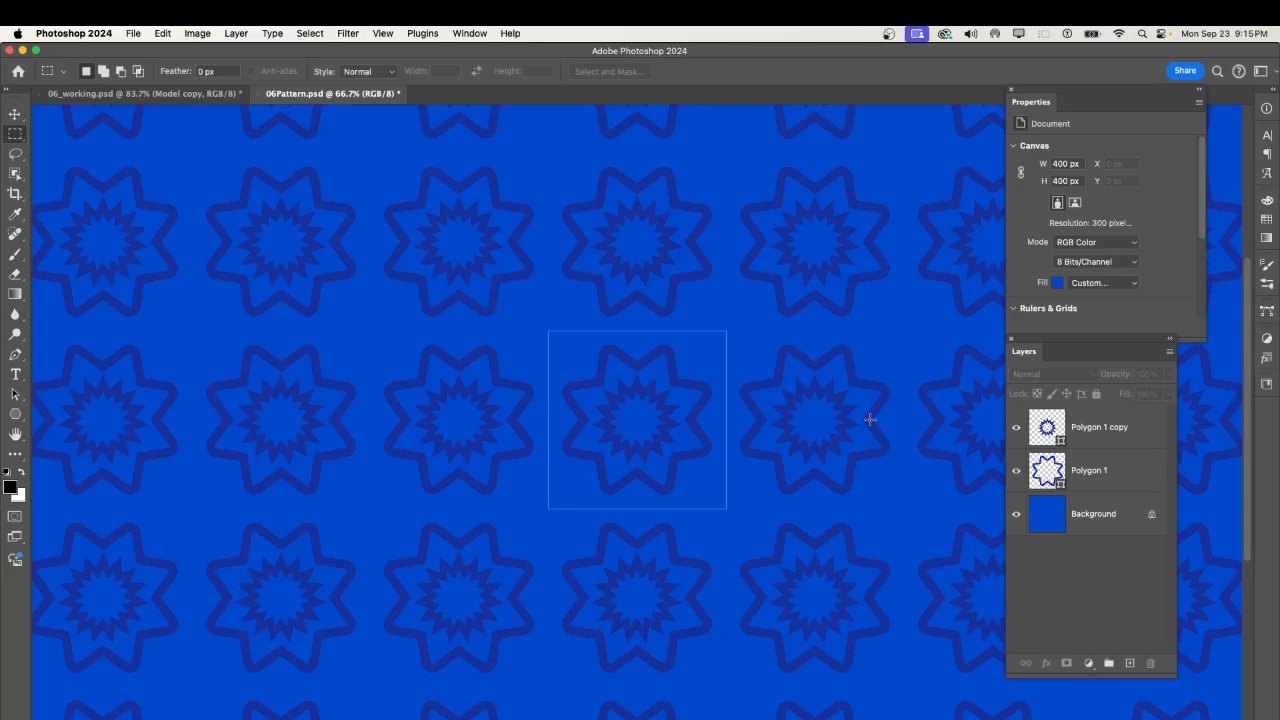
Undo the earlier edits in 06Pattern.psd until only the blue Background layer remains.
{"action": "key", "text": "super+z"}
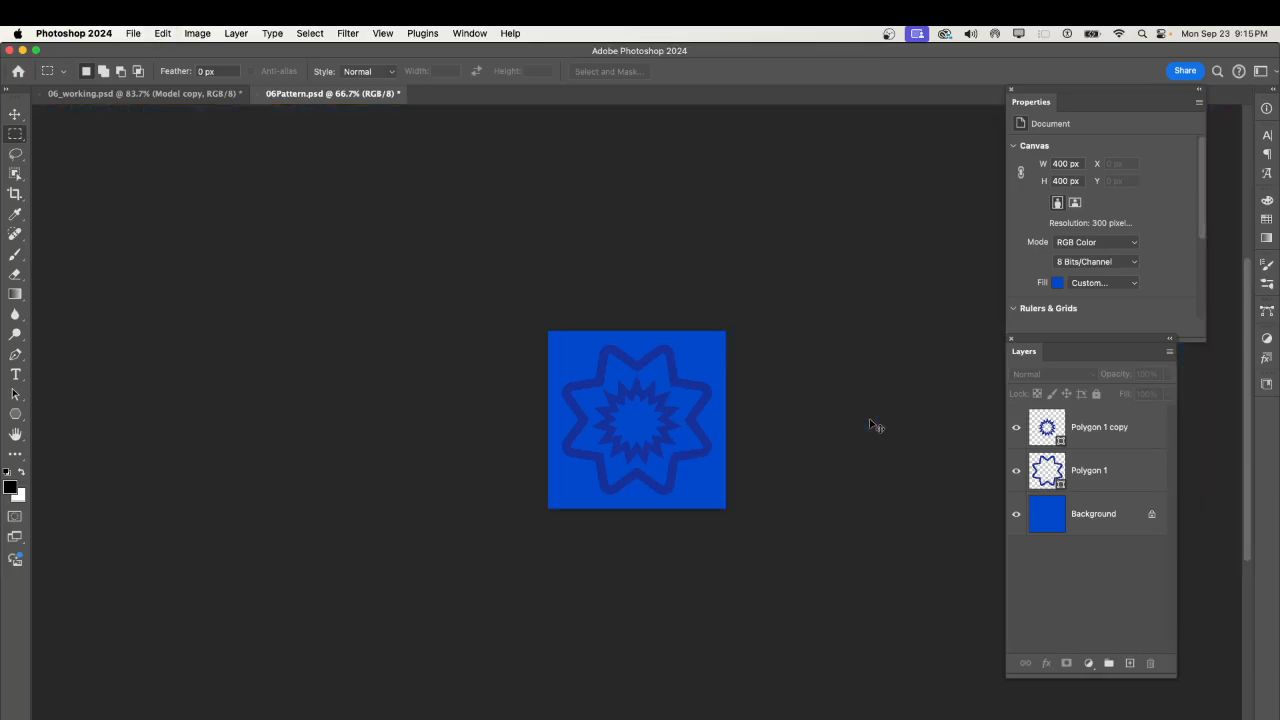
{"action": "key", "text": "super+z"}
{"action": "key", "text": "super+z"}
{"action": "key", "text": "super+z"}
{"action": "key", "text": "super+z"}
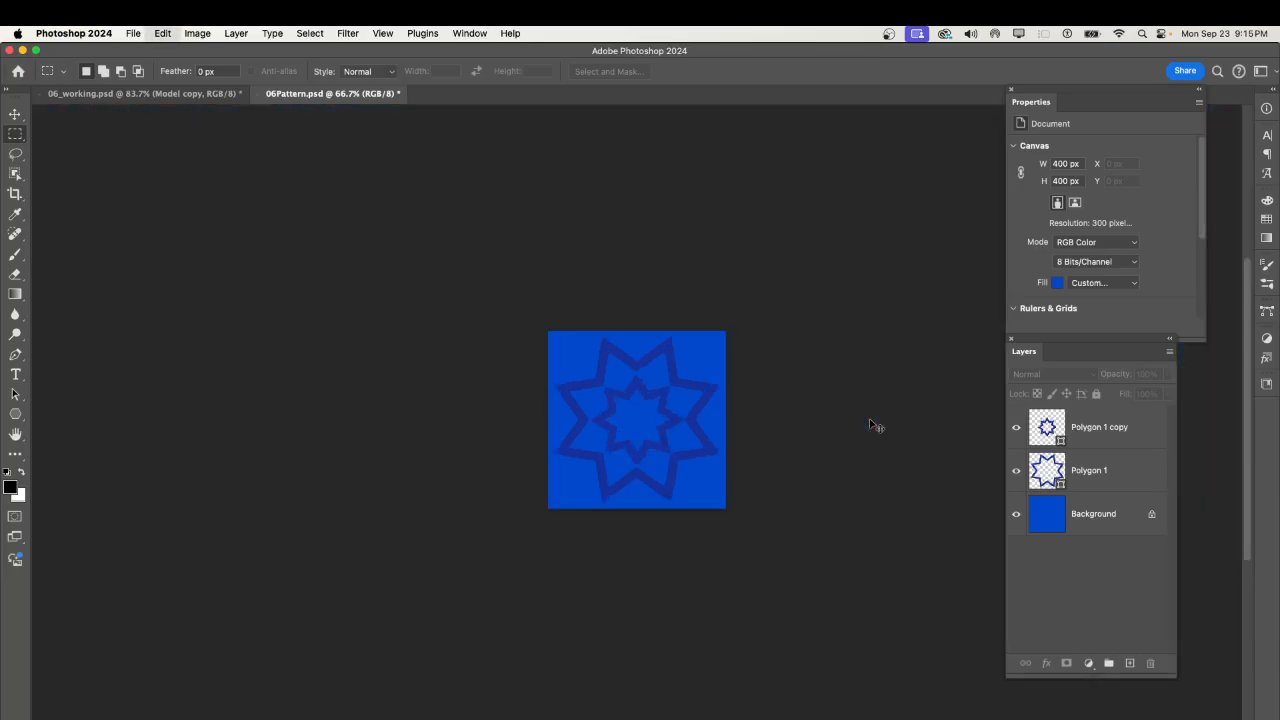
{"action": "key", "text": "super+z"}
{"action": "key", "text": "super+z"}
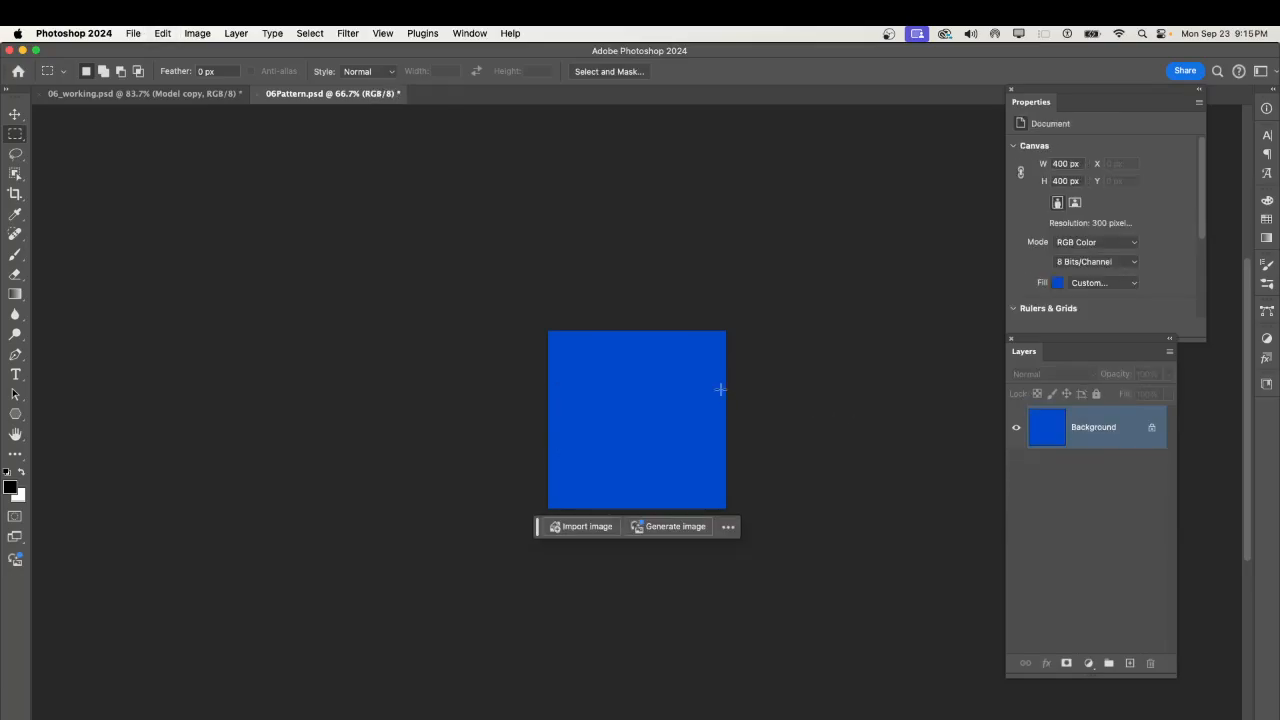
{"action": "key", "text": "super+0"}
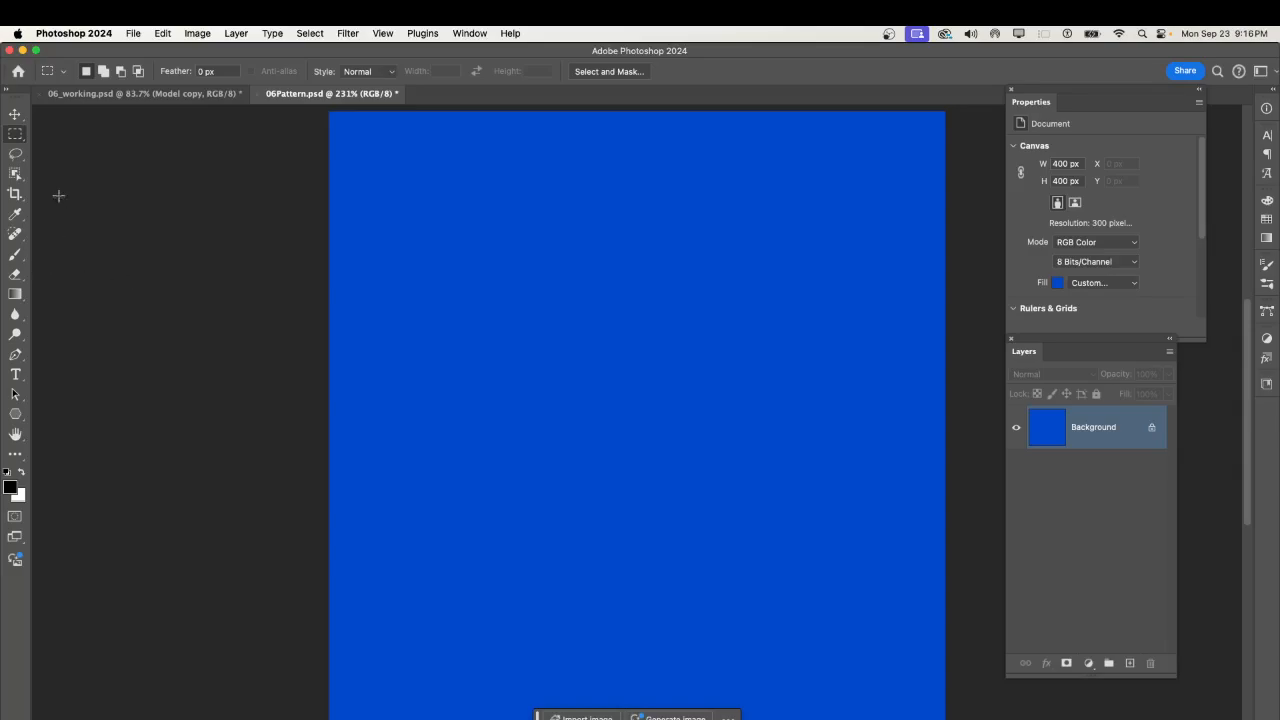
Set up the Polygon Tool in Shape mode with no fill and a 20 px stroke in colour 173199.
{"action": "key", "text": "u"}
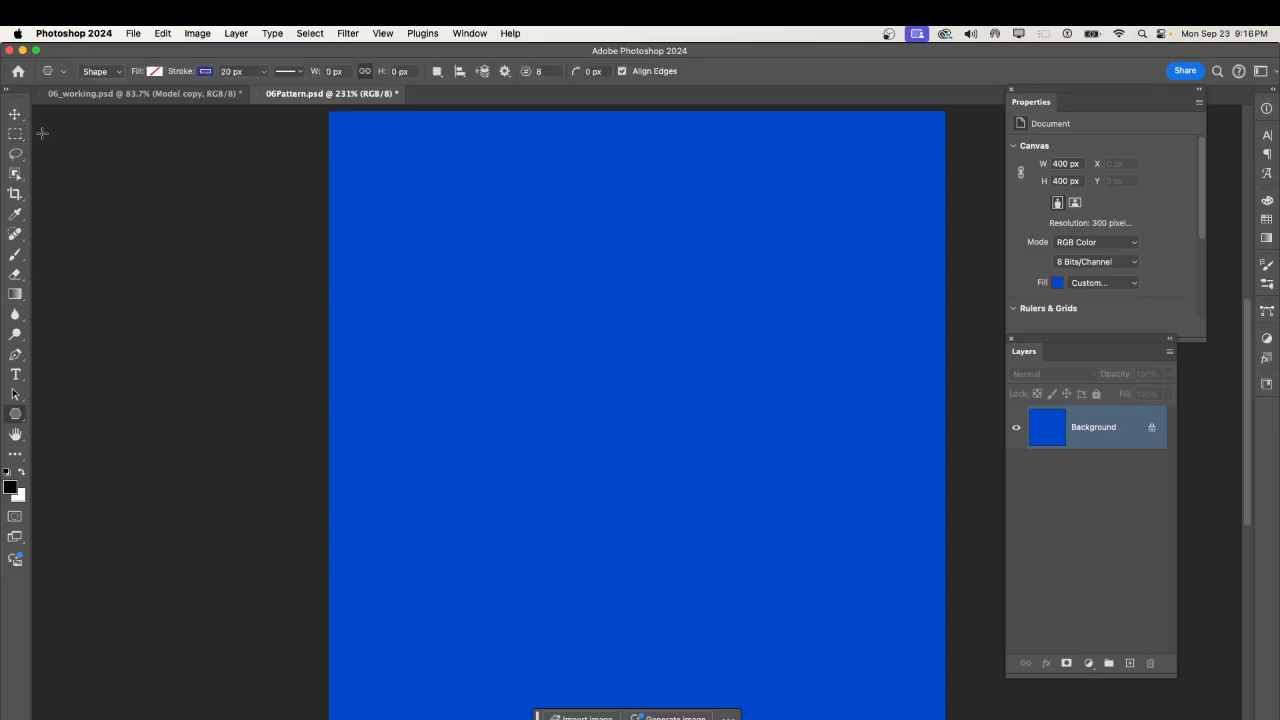
{"action": "left_click", "coordinate": [16, 414]}
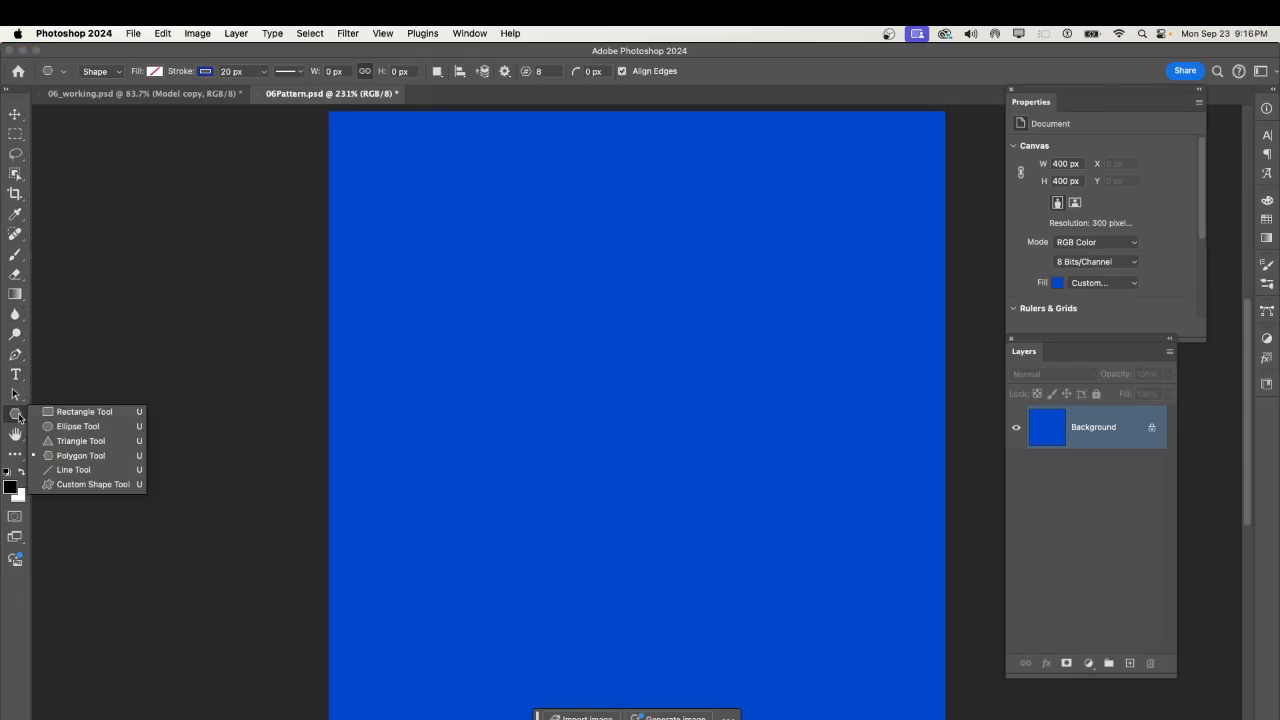
{"action": "left_click", "coordinate": [88, 458]}
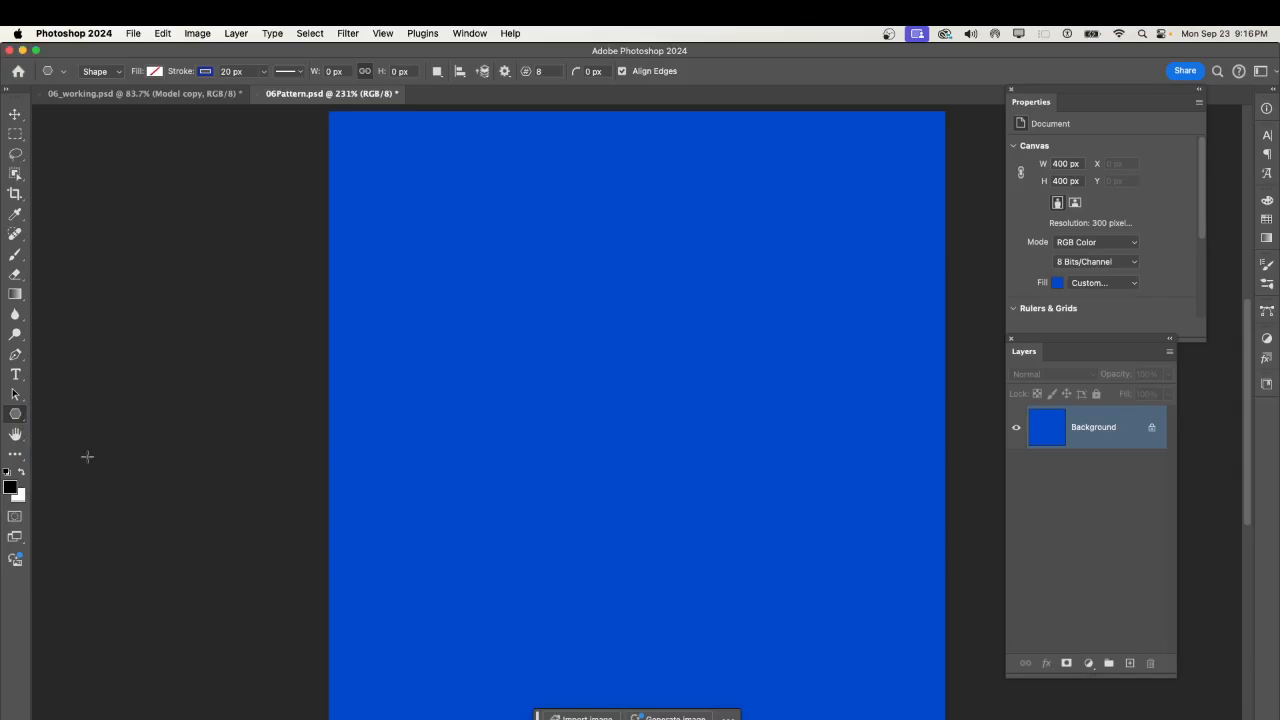
{"action": "left_click", "coordinate": [155, 72]}
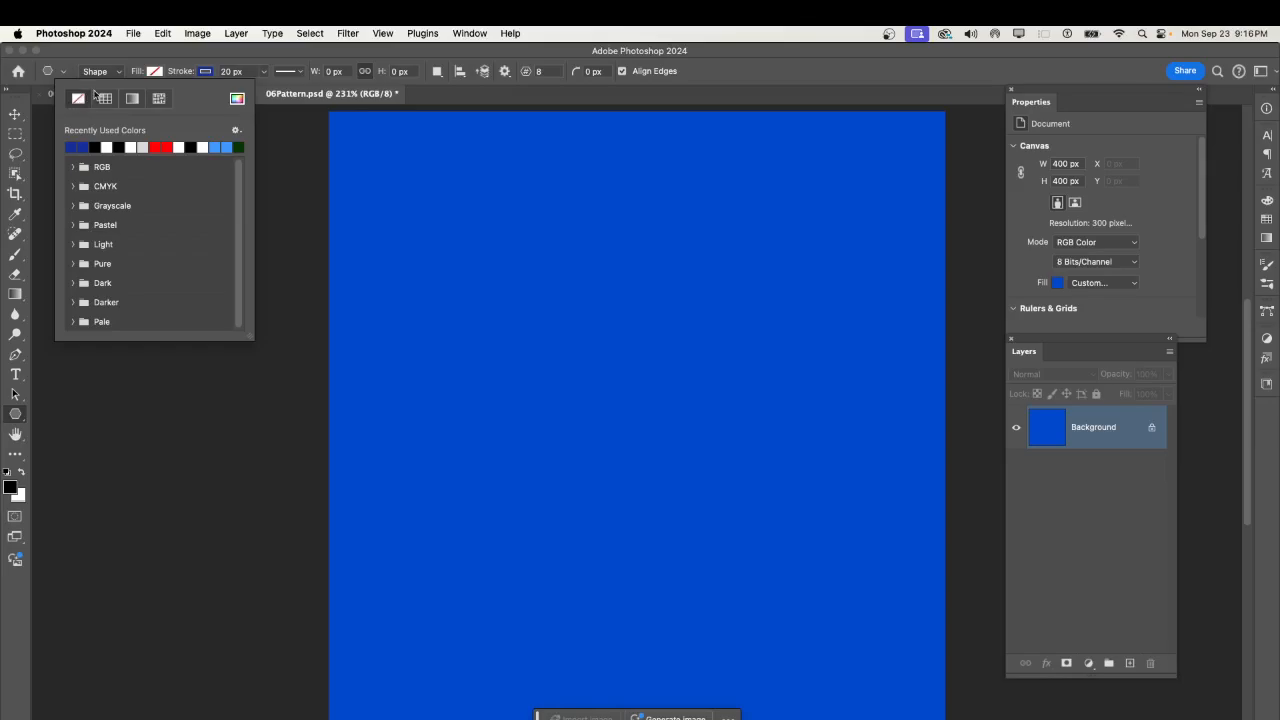
{"action": "left_click", "coordinate": [152, 73]}
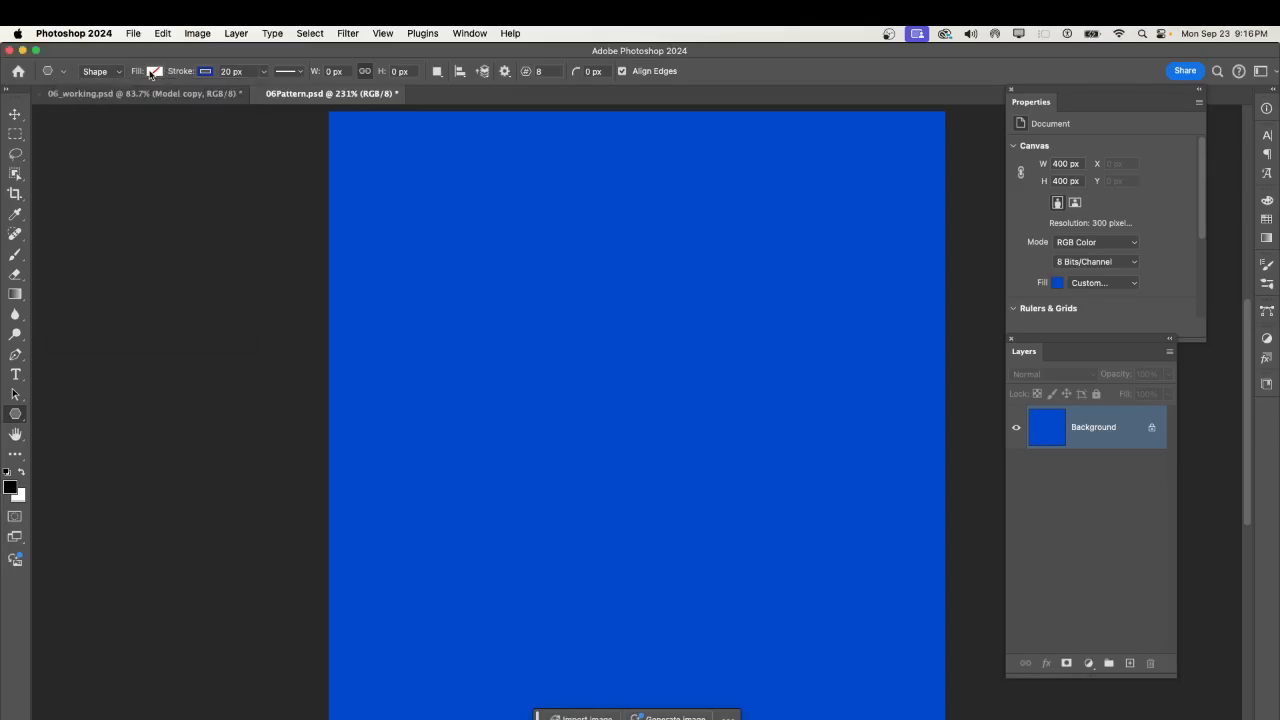
{"action": "left_click", "coordinate": [204, 72]}
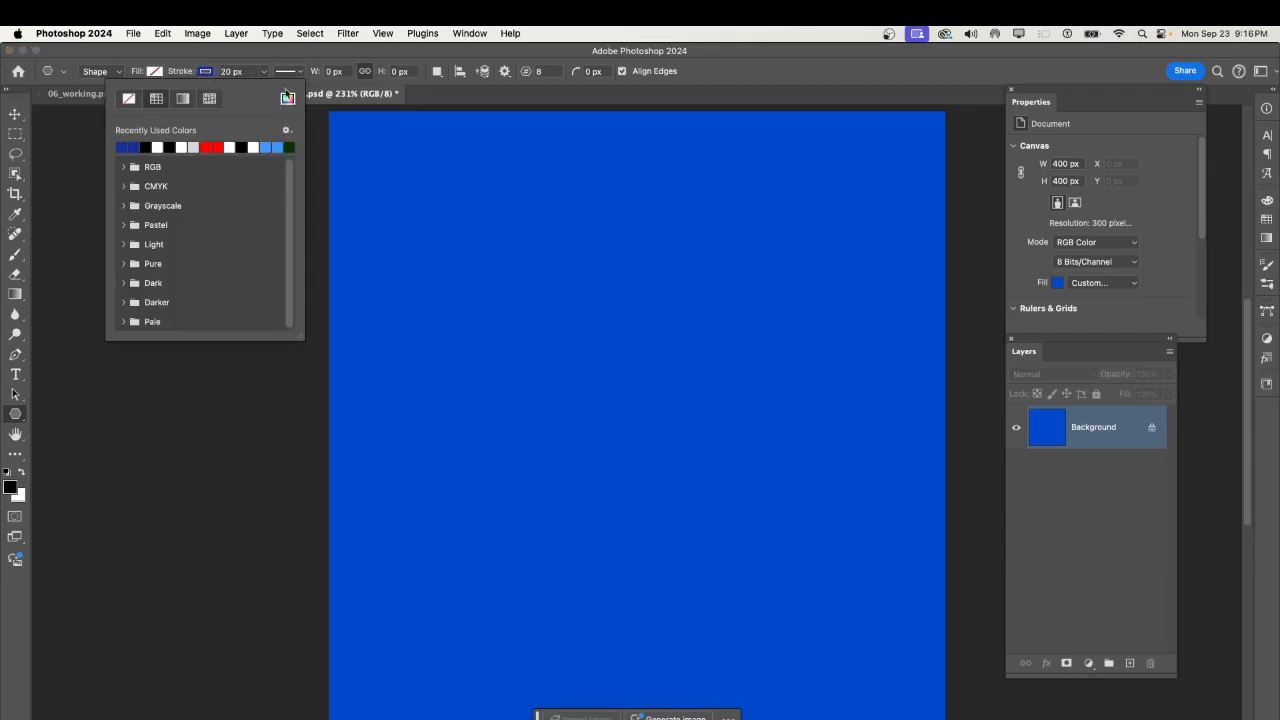
{"action": "left_click", "coordinate": [287, 97]}
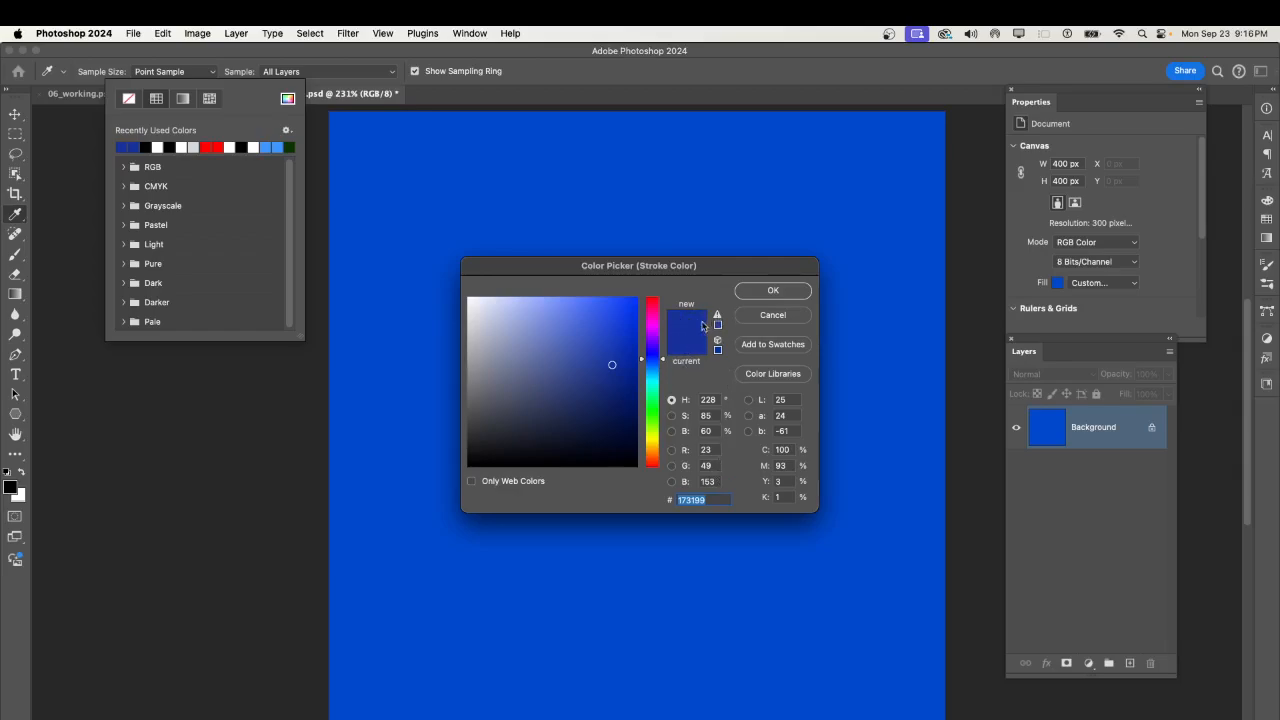
{"action": "left_click", "coordinate": [769, 292]}
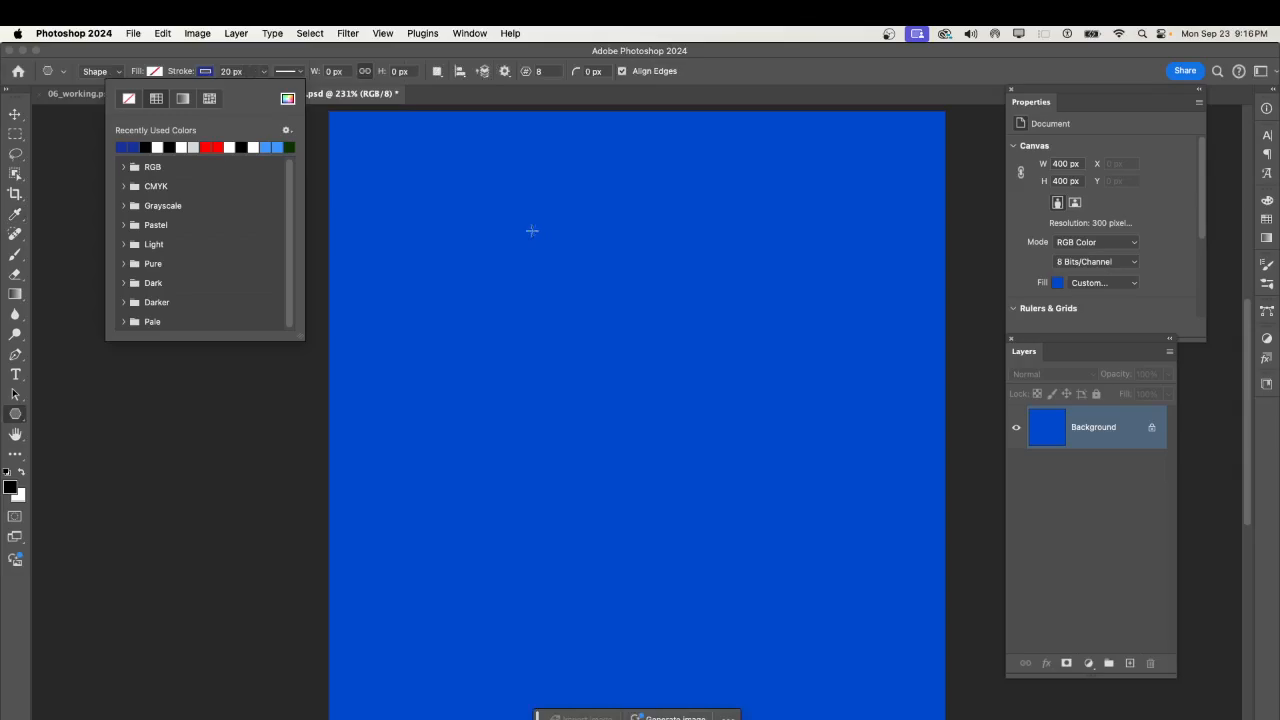
{"action": "left_click", "coordinate": [250, 70]}
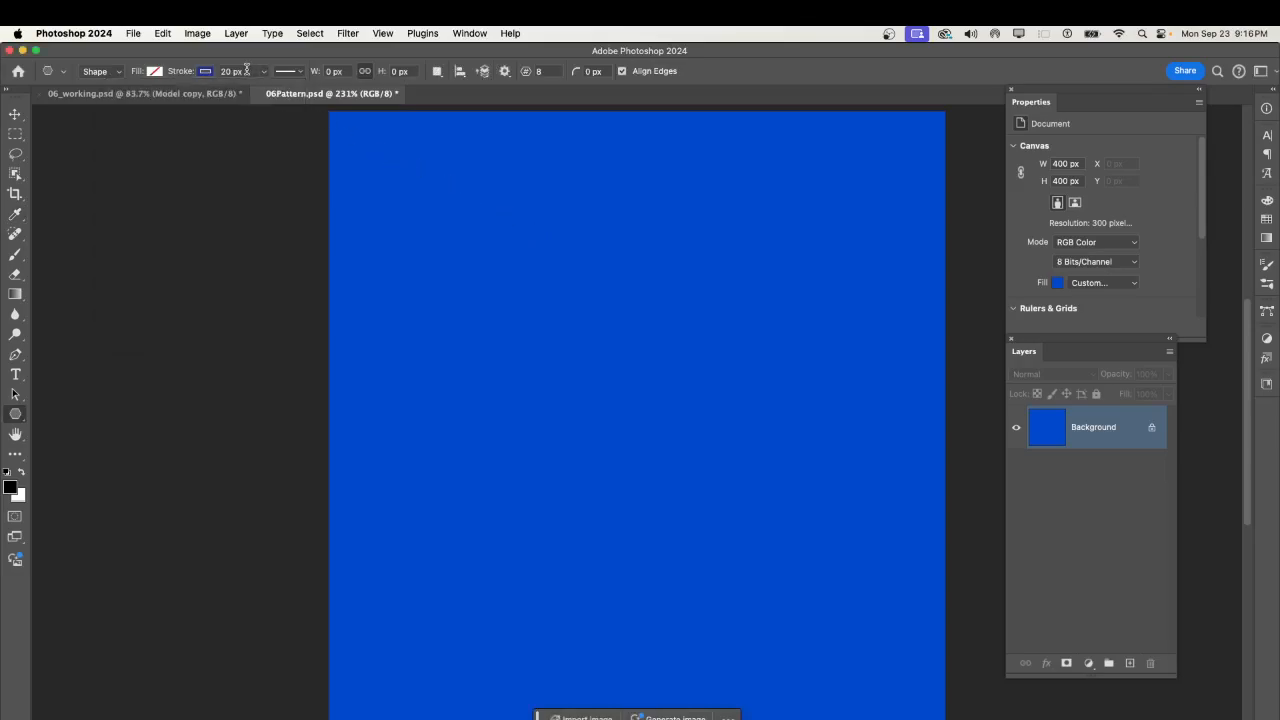
{"action": "left_click_drag", "start_coordinate": [247, 70], "coordinate": [220, 70]}
Draw an eight-sided polygon of 340 × 340 px and move it near the canvas centre, at about X 37 px, Y 39 px.
{"action": "left_click", "coordinate": [549, 70]}
{"action": "mouse_move", "coordinate": [383, 161]}
{"action": "left_mouse_down"}
{"action": "mouse_move", "coordinate": [474, 283]}
{"action": "mouse_move", "coordinate": [863, 606]}
{"action": "mouse_move", "coordinate": [975, 718]}
{"action": "mouse_move", "coordinate": [949, 614]}
{"action": "mouse_move", "coordinate": [950, 626]}
{"action": "left_mouse_up"}
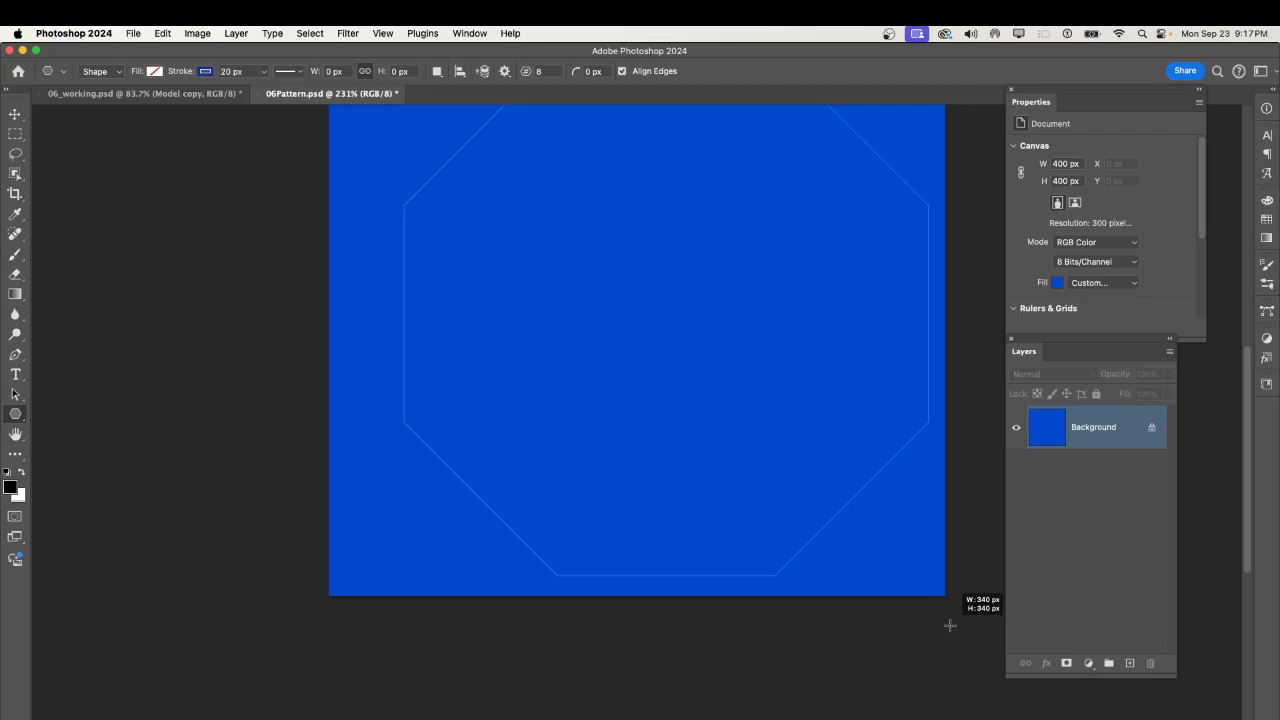
{"action": "left_click_drag", "start_coordinate": [950, 626], "coordinate": [949, 624]}
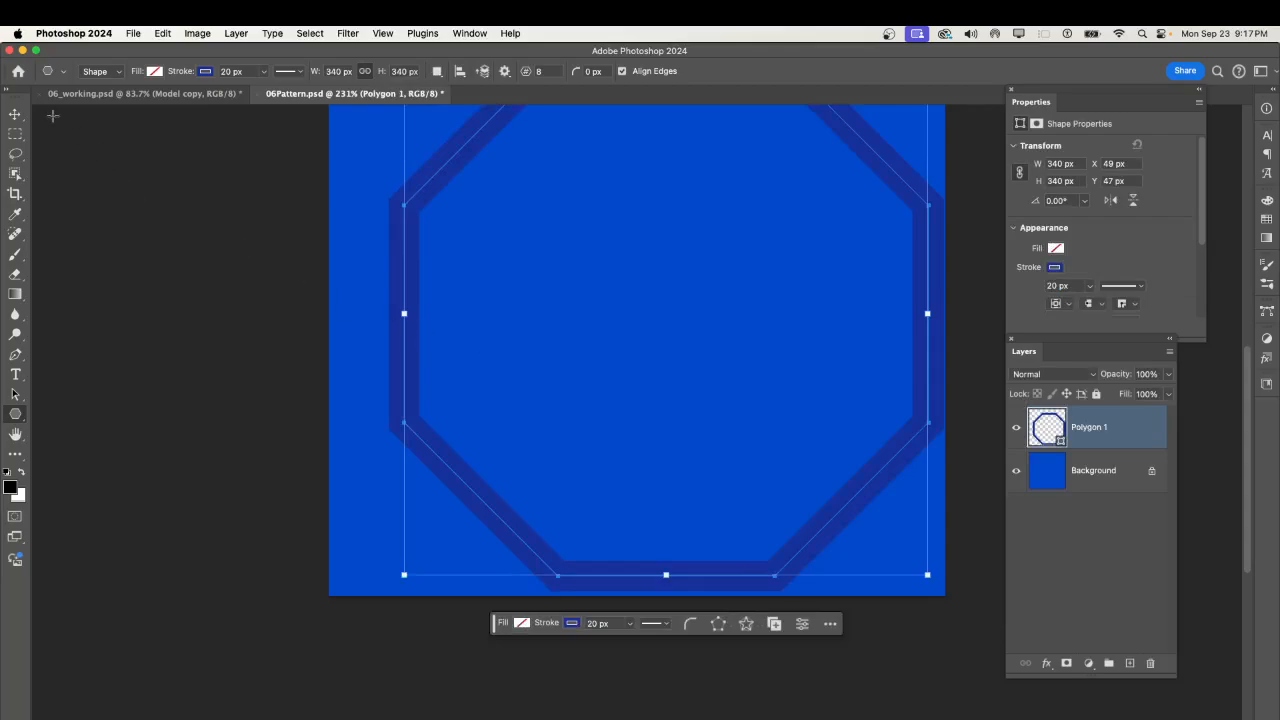
{"action": "left_click", "coordinate": [17, 117]}
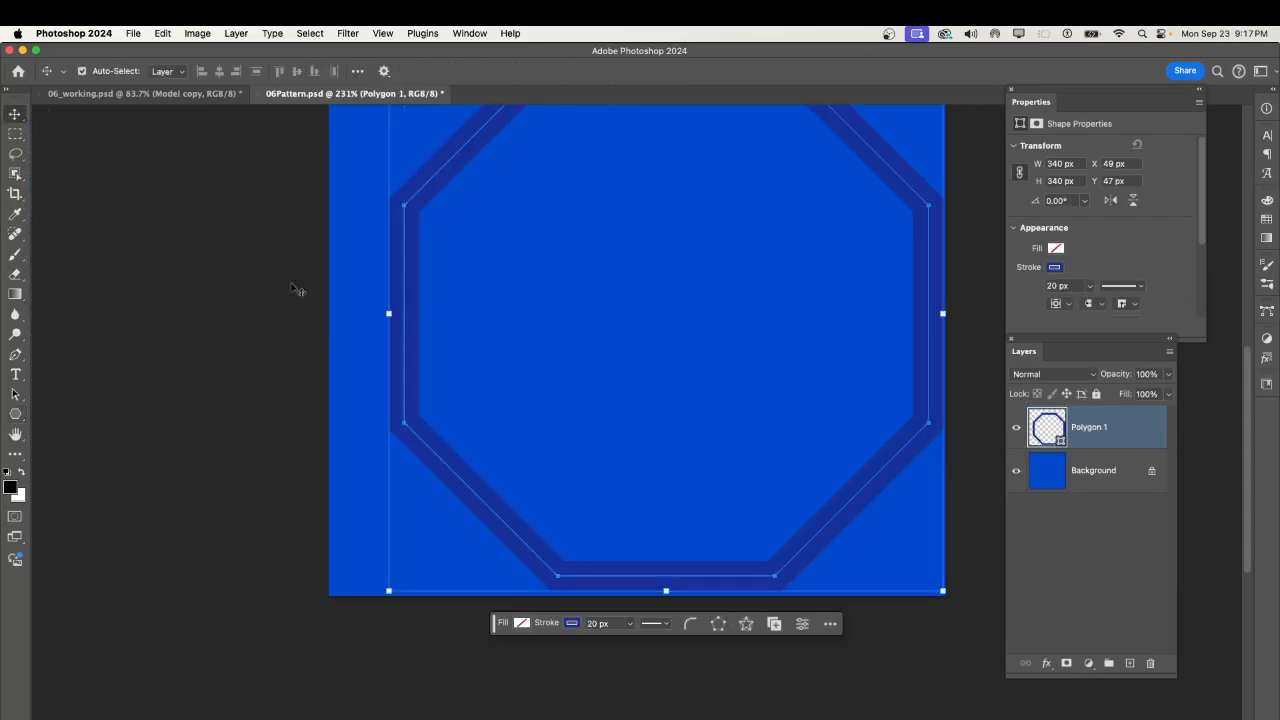
{"action": "scroll", "coordinate": [364, 345], "scroll_direction": "up", "scroll_amount": 5}
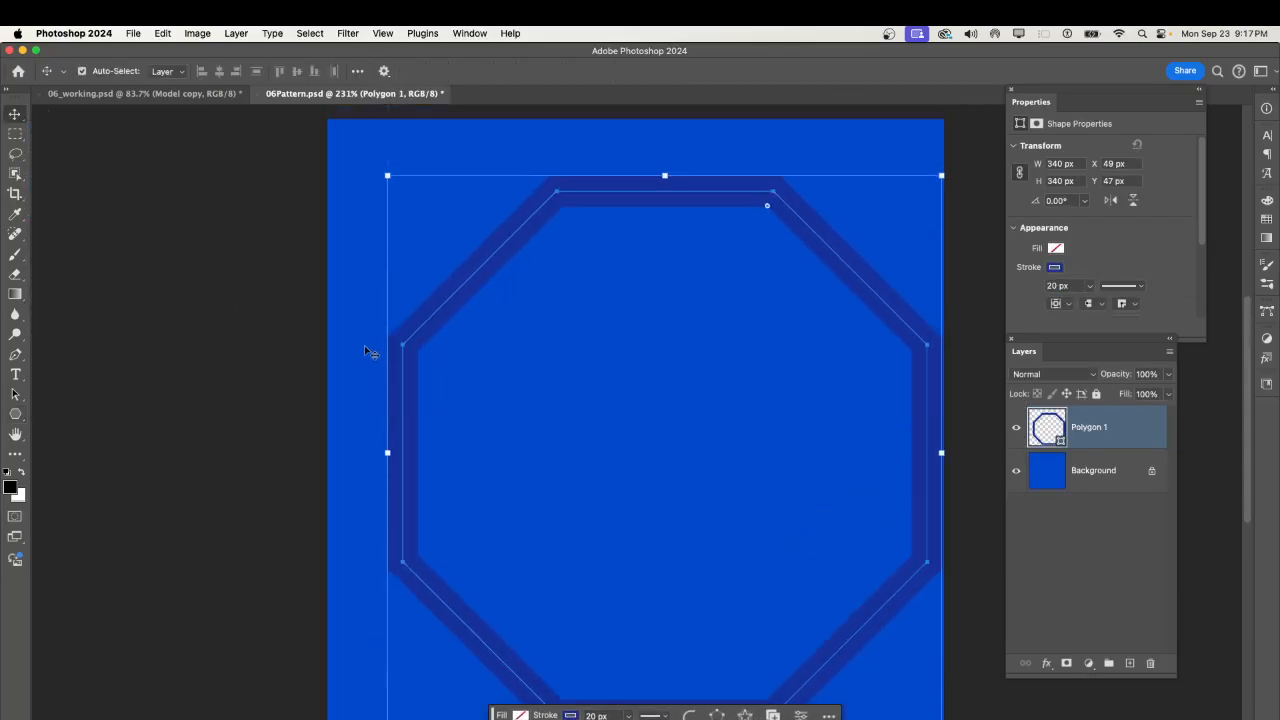
{"action": "left_click_drag", "start_coordinate": [438, 314], "coordinate": [417, 296]}
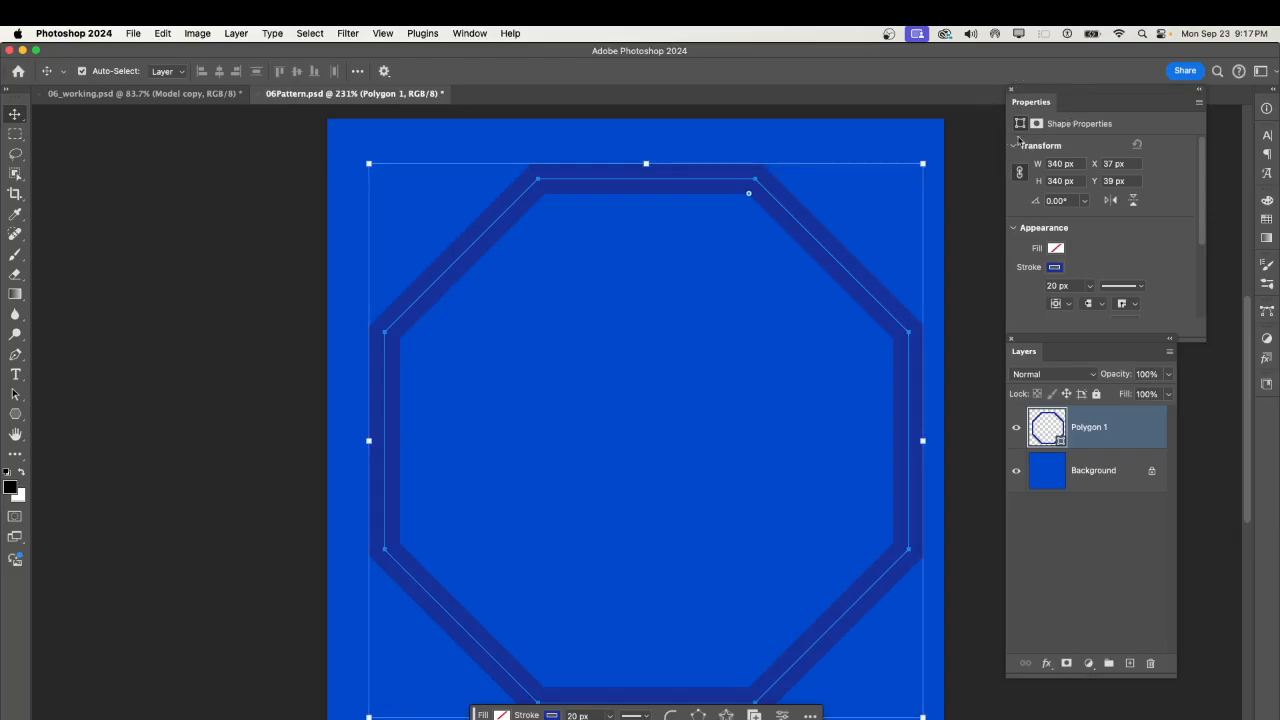
{"action": "left_click", "coordinate": [469, 36]}
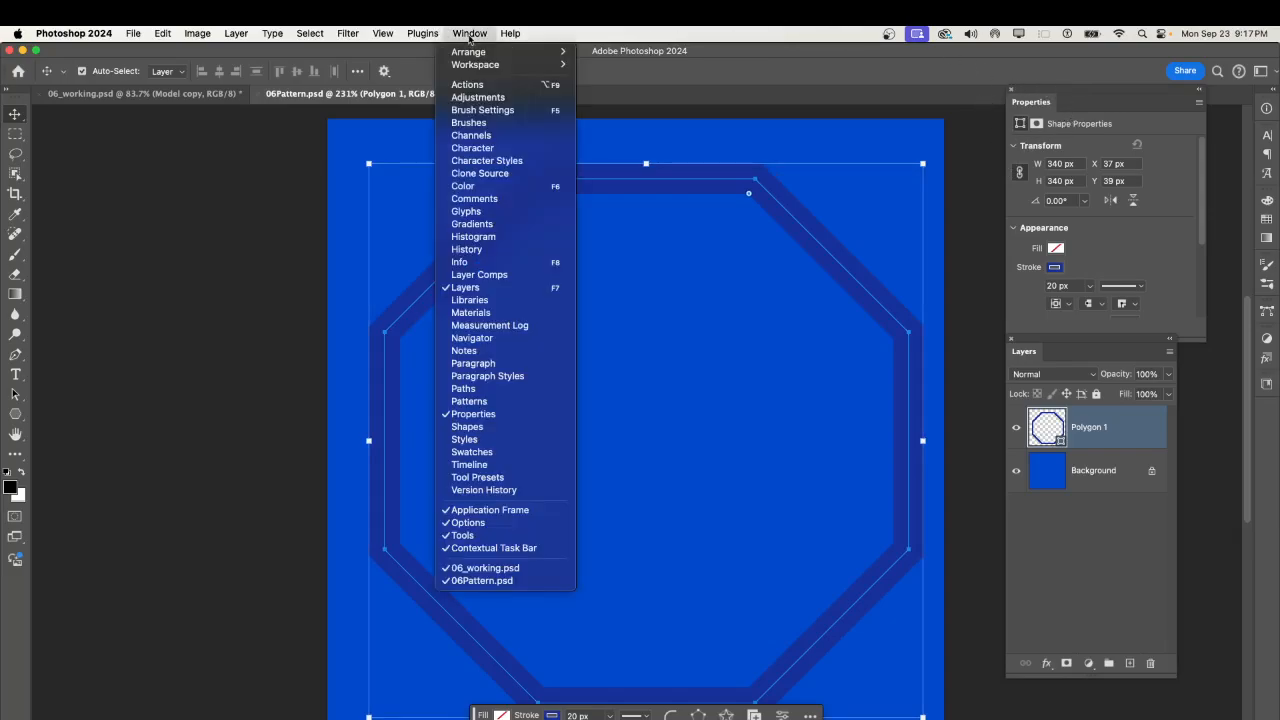
{"action": "left_click", "coordinate": [469, 36]}
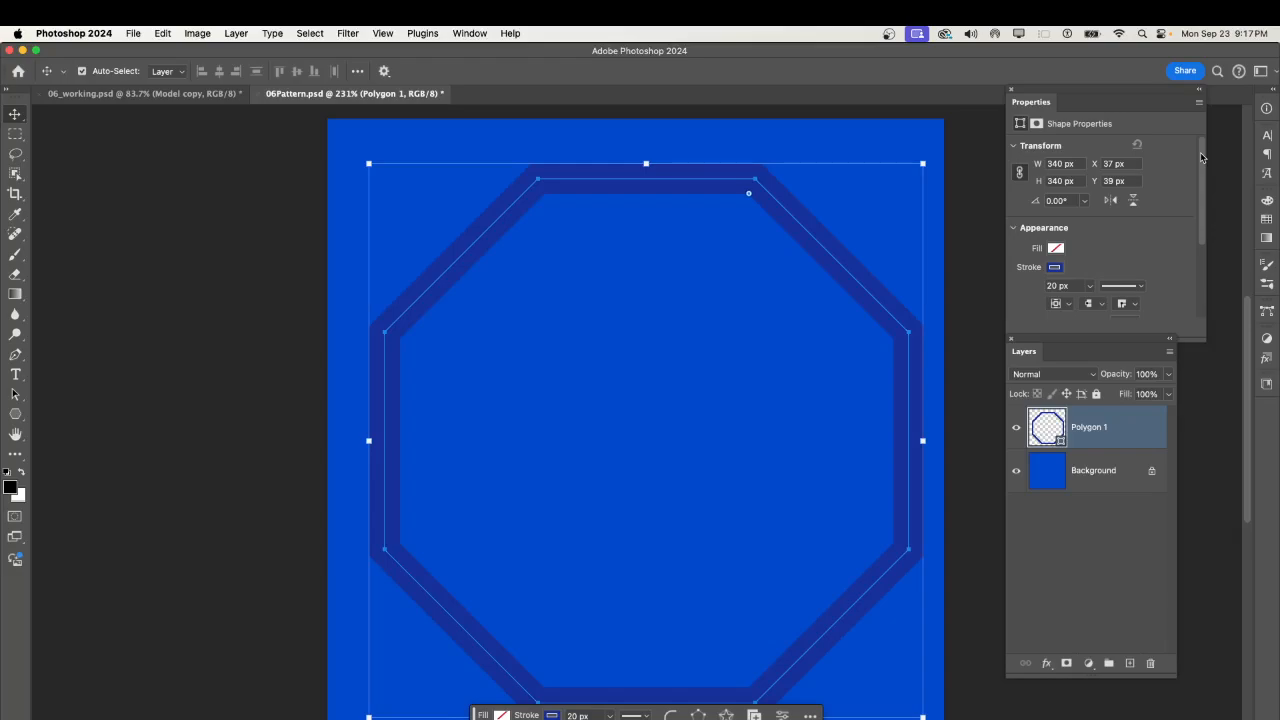
Set the octagon's star ratio to 70% to turn it into an eight-pointed star.
{"action": "left_click_drag", "start_coordinate": [1202, 158], "coordinate": [1203, 217]}
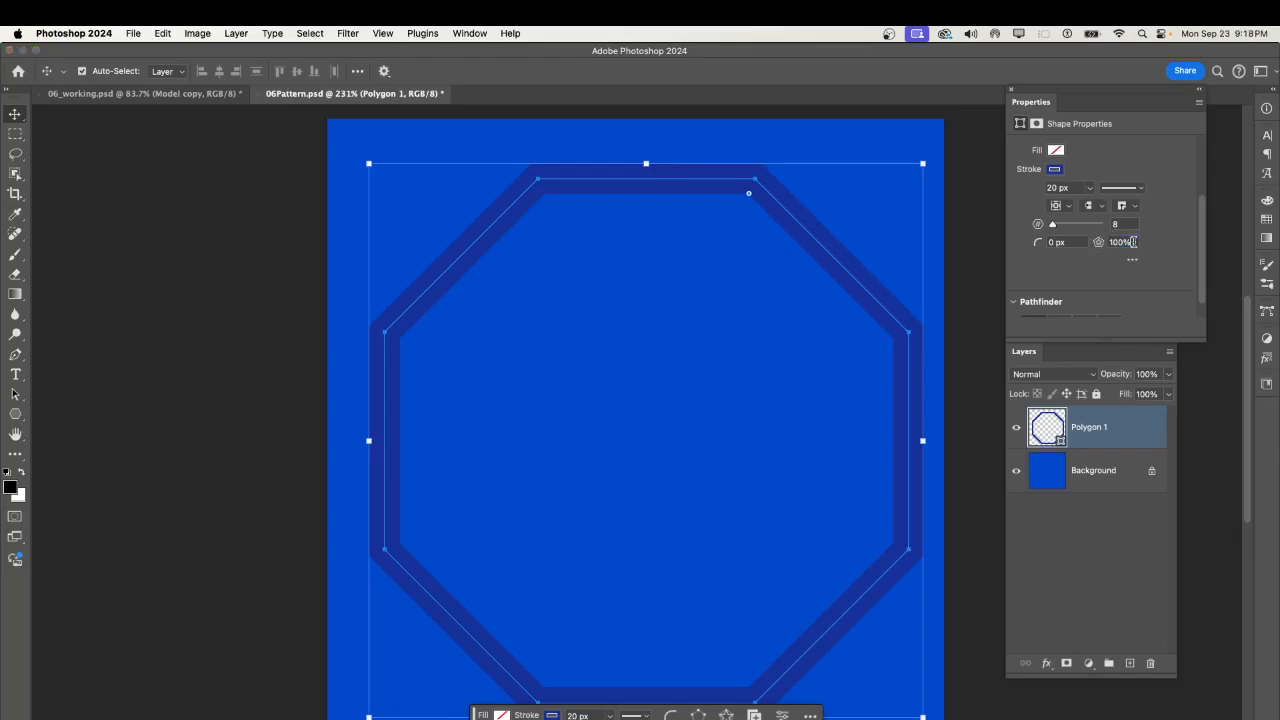
{"action": "left_click", "coordinate": [1133, 242]}
{"action": "type", "text": "70"}
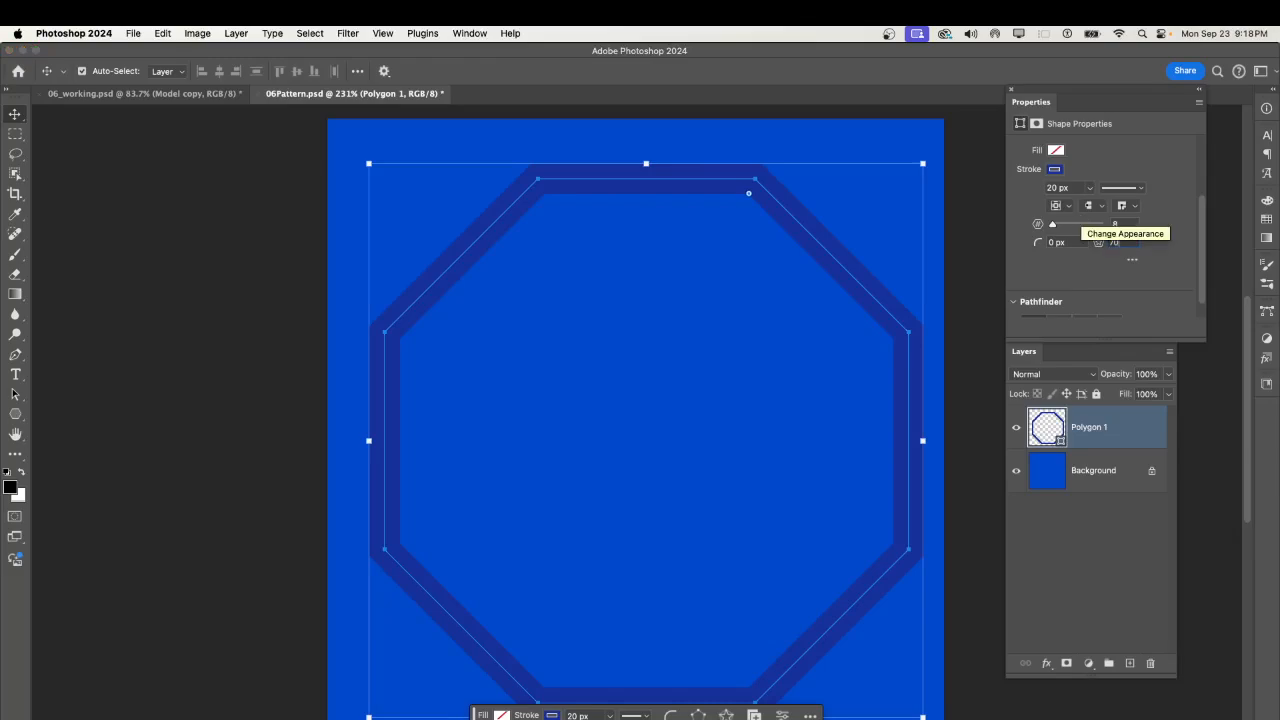
{"action": "key", "text": "Return"}
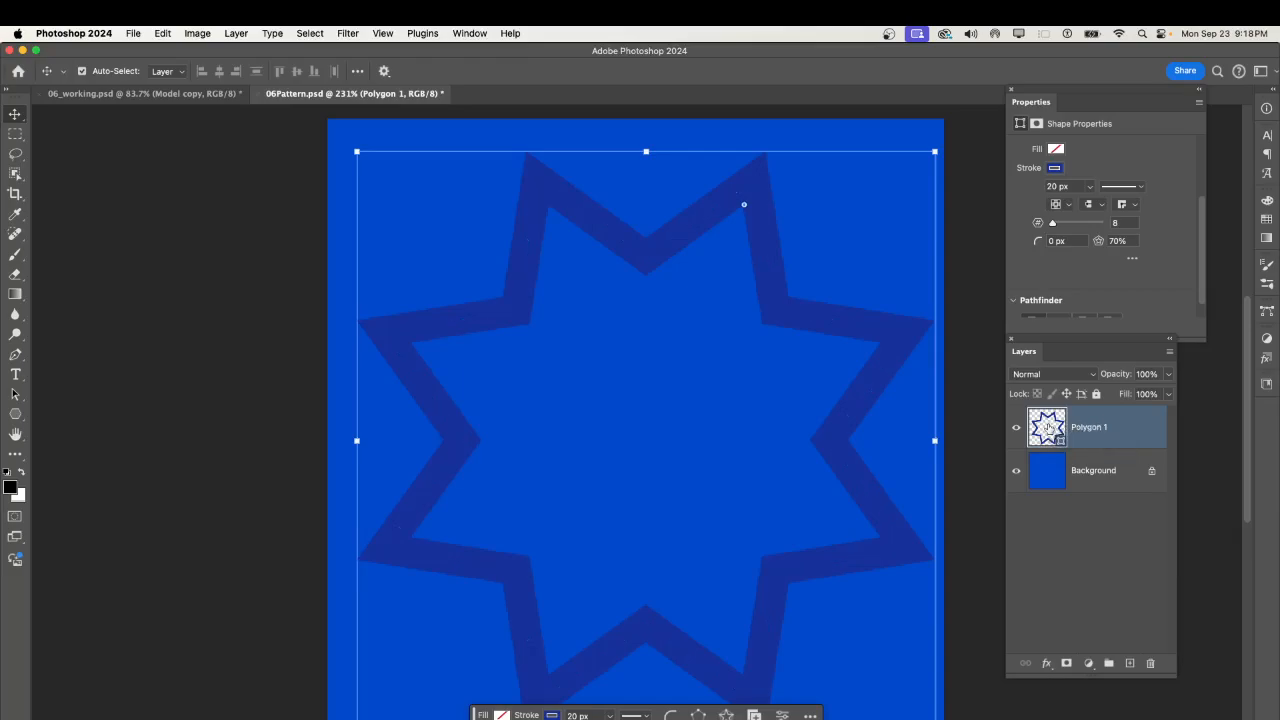
Duplicate the star layer, scale the copy to about 51% and centre it inside the original star.
{"action": "left_click", "coordinate": [1050, 420]}
{"action": "key", "text": "super+j"}
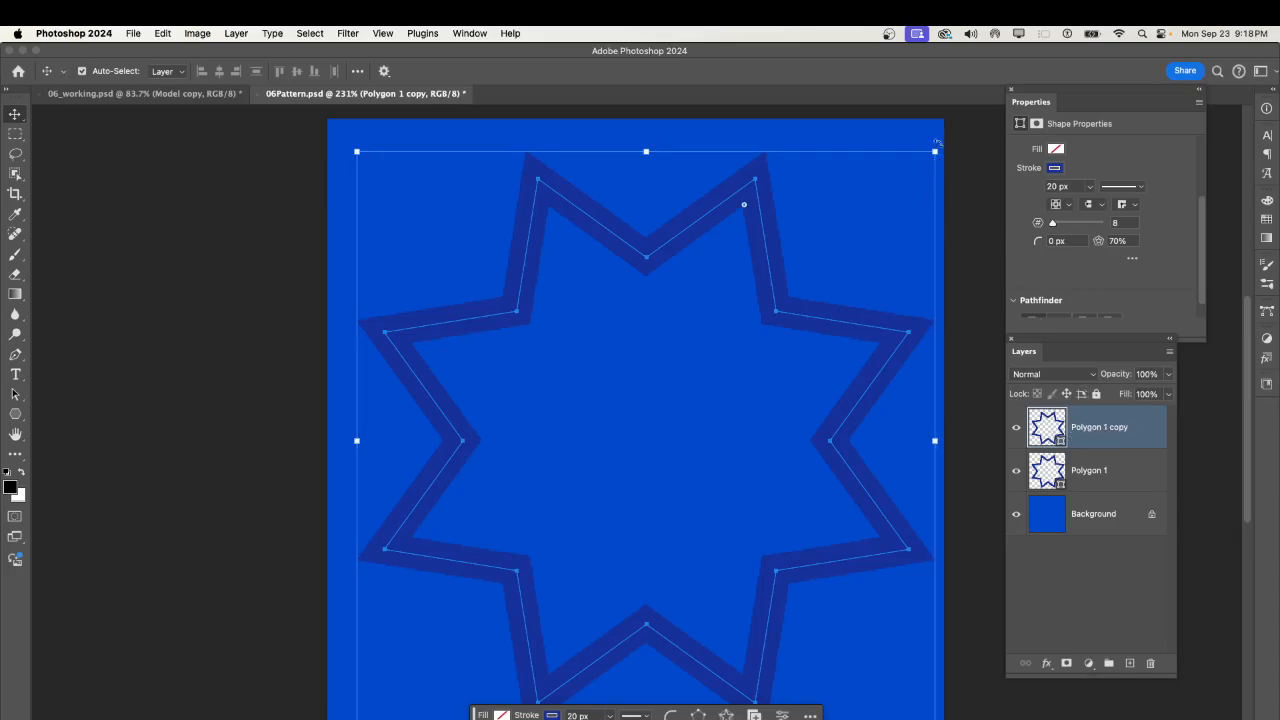
{"action": "left_click_drag", "start_coordinate": [935, 151], "coordinate": [660, 437]}
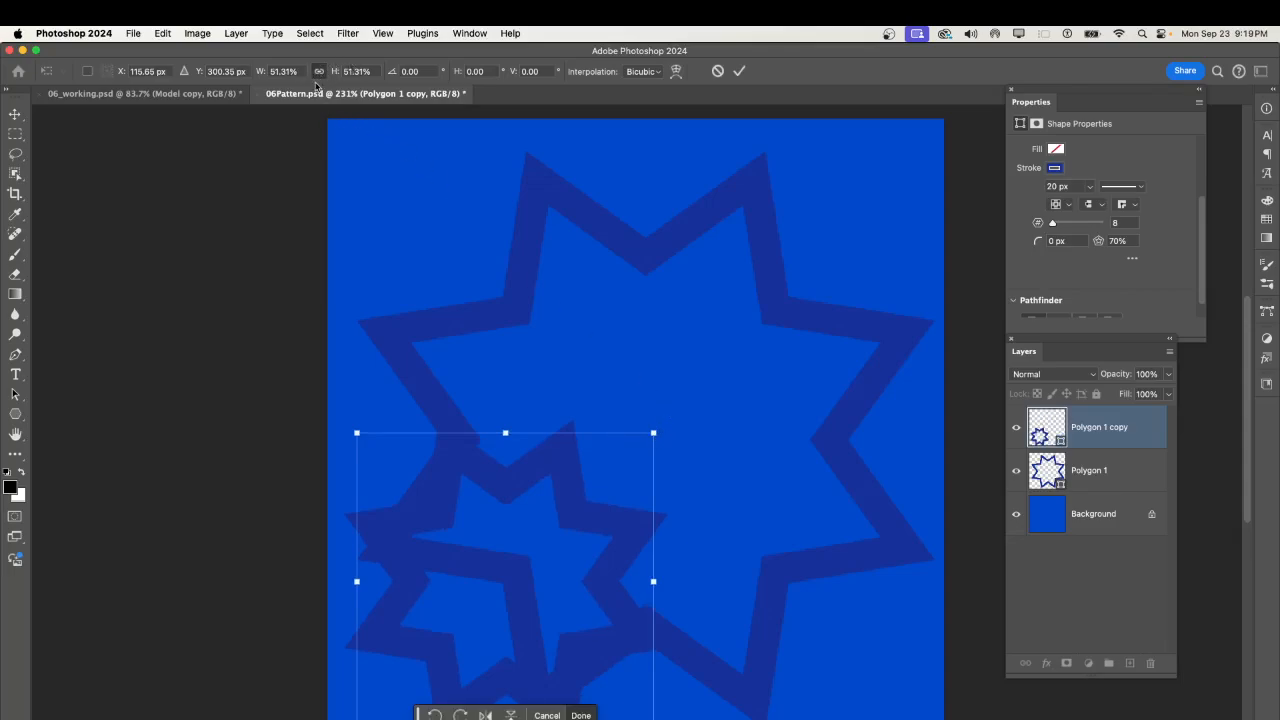
{"action": "left_click_drag", "start_coordinate": [558, 487], "coordinate": [698, 343]}
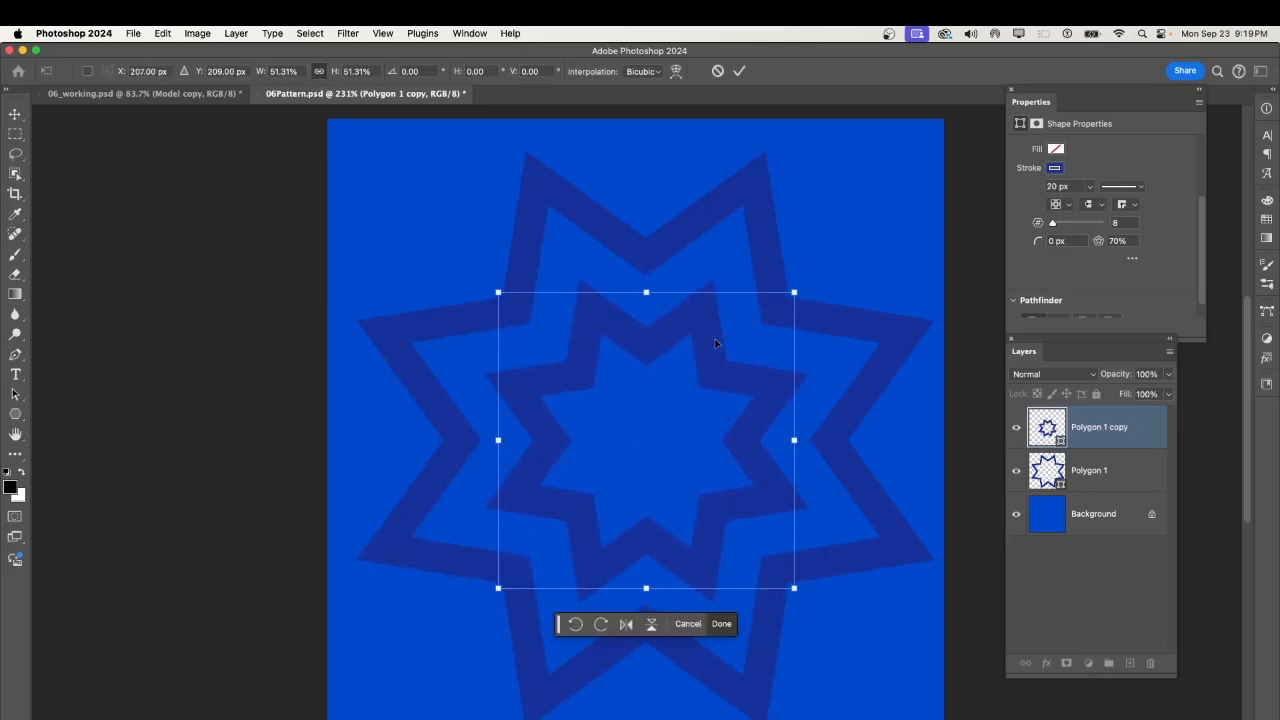
Rotate the inner star about 22° and reduce its scale to about 46%, keeping it centred in the outer star.
{"action": "left_click_drag", "start_coordinate": [815, 270], "coordinate": [858, 335]}
{"action": "left_click_drag", "start_coordinate": [708, 303], "coordinate": [696, 322]}
{"action": "left_click_drag", "start_coordinate": [701, 376], "coordinate": [706, 356]}
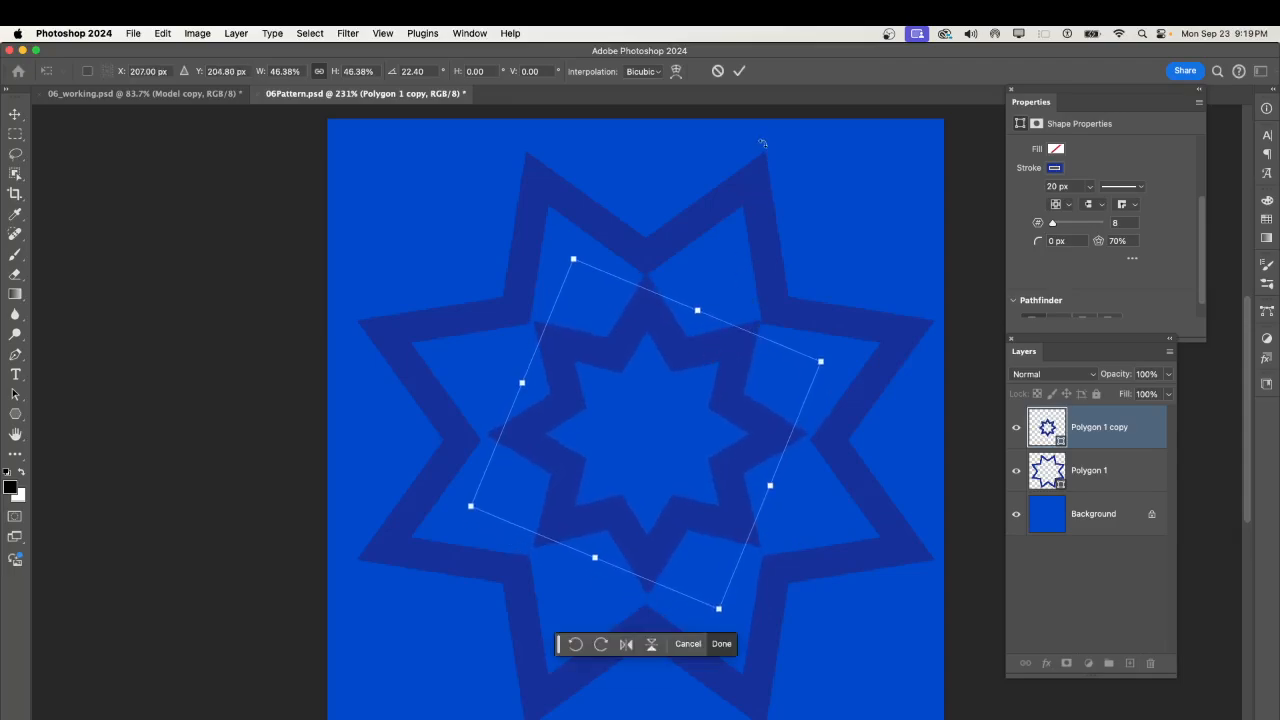
{"action": "left_click", "coordinate": [739, 72]}
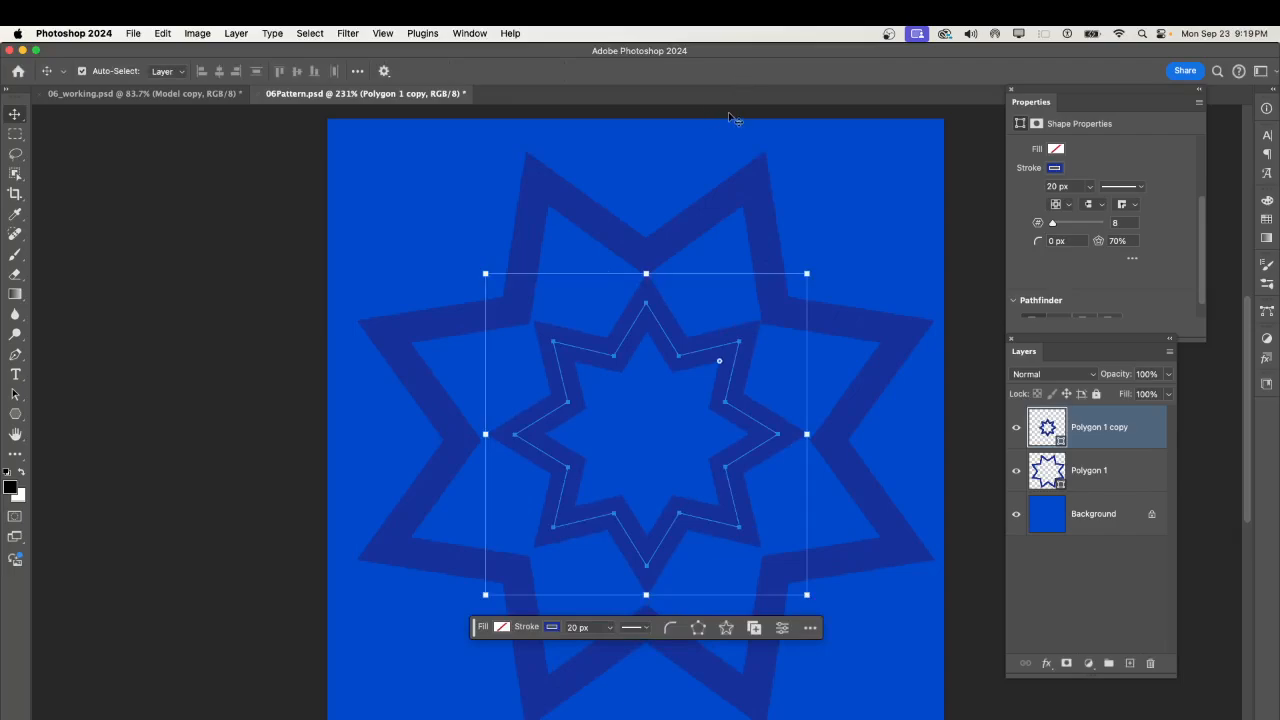
Give the inner star a 15 px stroke and 15 sides.
{"action": "left_click", "coordinate": [1070, 187]}
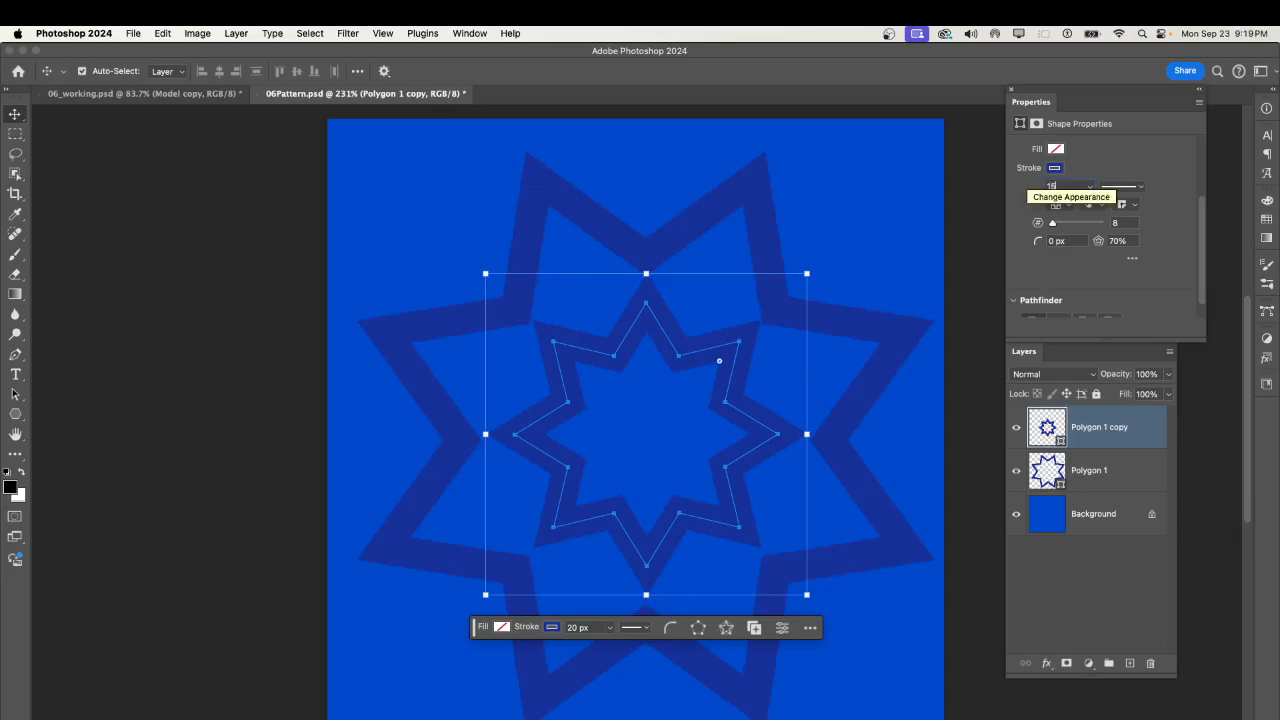
{"action": "key", "text": "Return"}
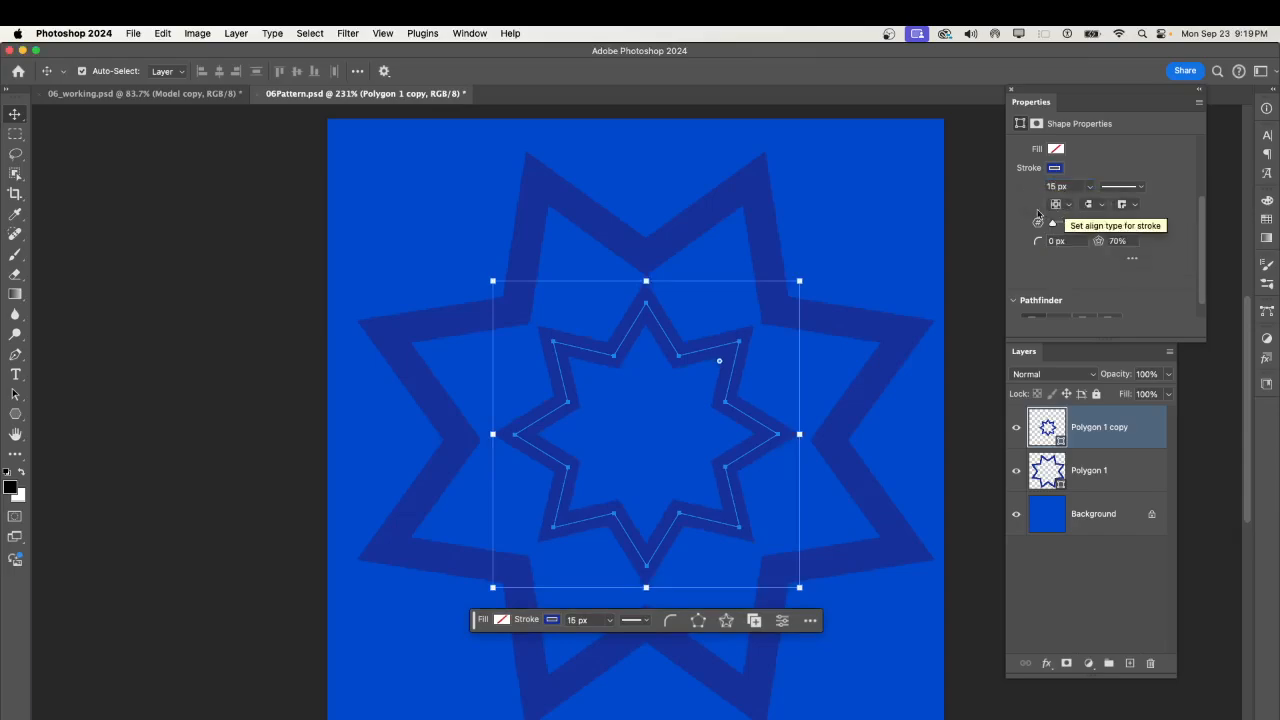
{"action": "left_click", "coordinate": [1127, 222]}
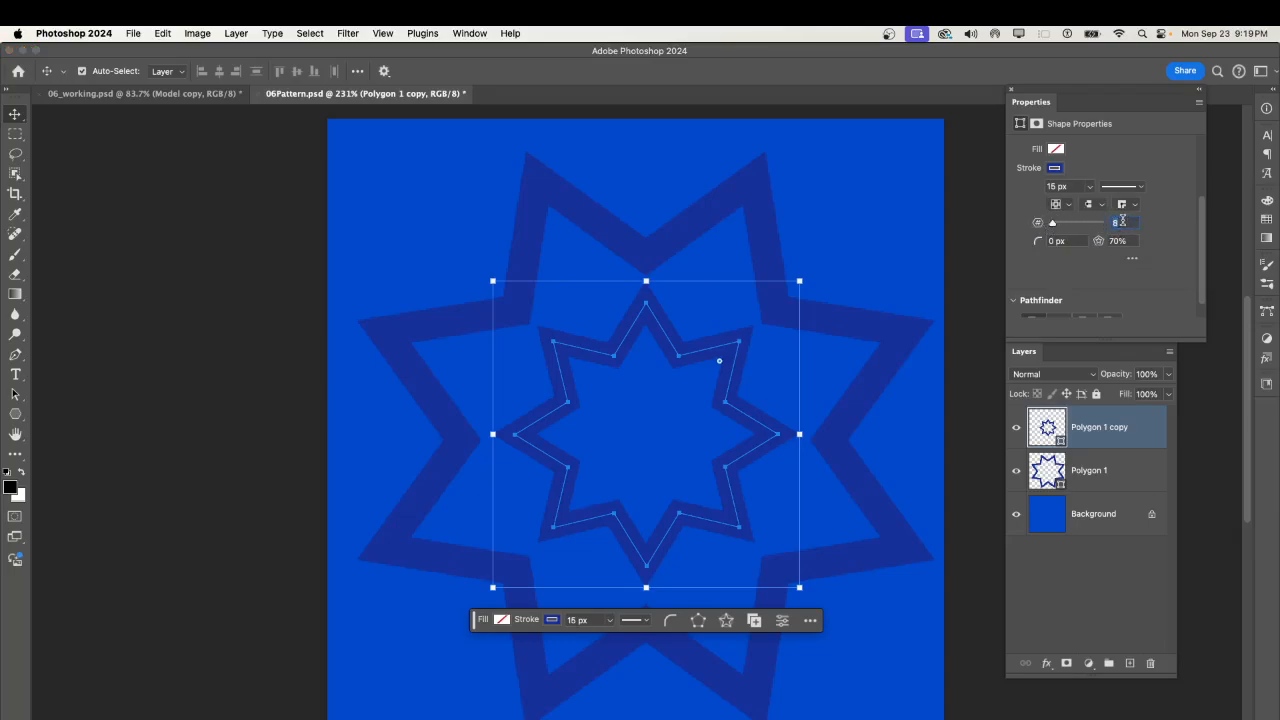
{"action": "type", "text": "15"}
{"action": "key", "text": "Return"}
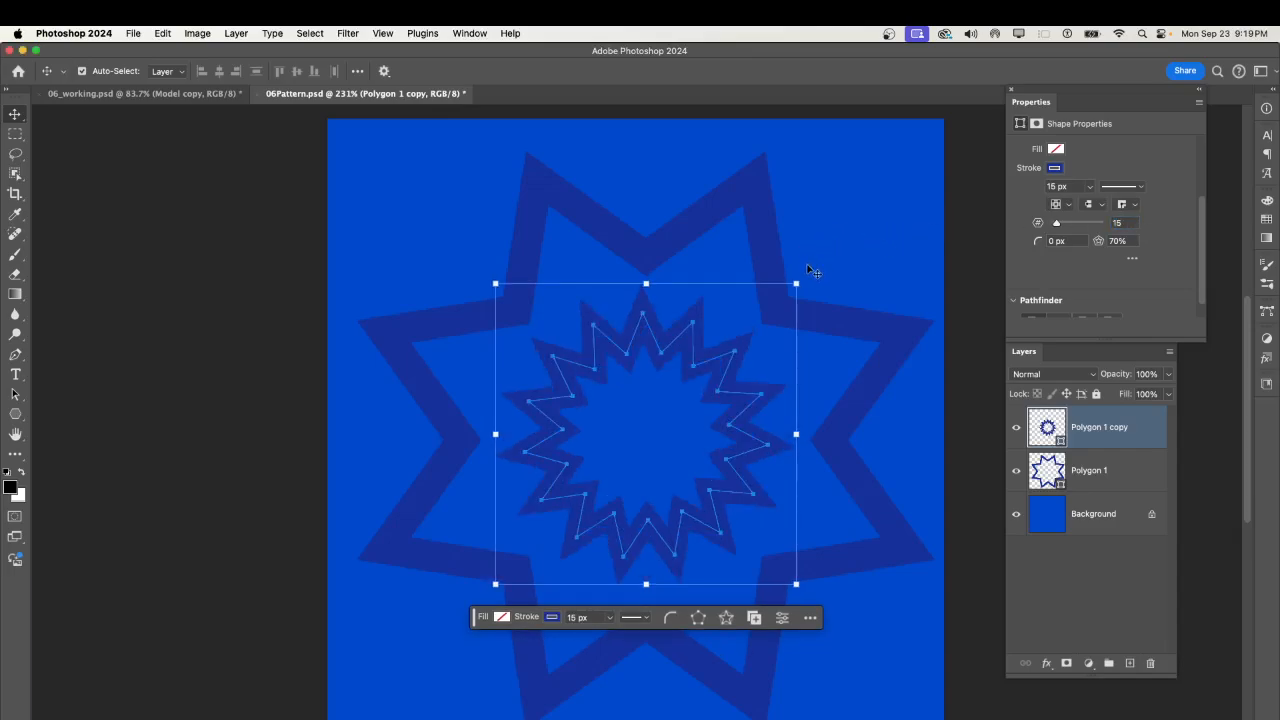
Rotate the inner star about 1° and move it down to a centre of about X 207 px, Y 215 px.
{"action": "left_click_drag", "start_coordinate": [812, 271], "coordinate": [812, 271]}
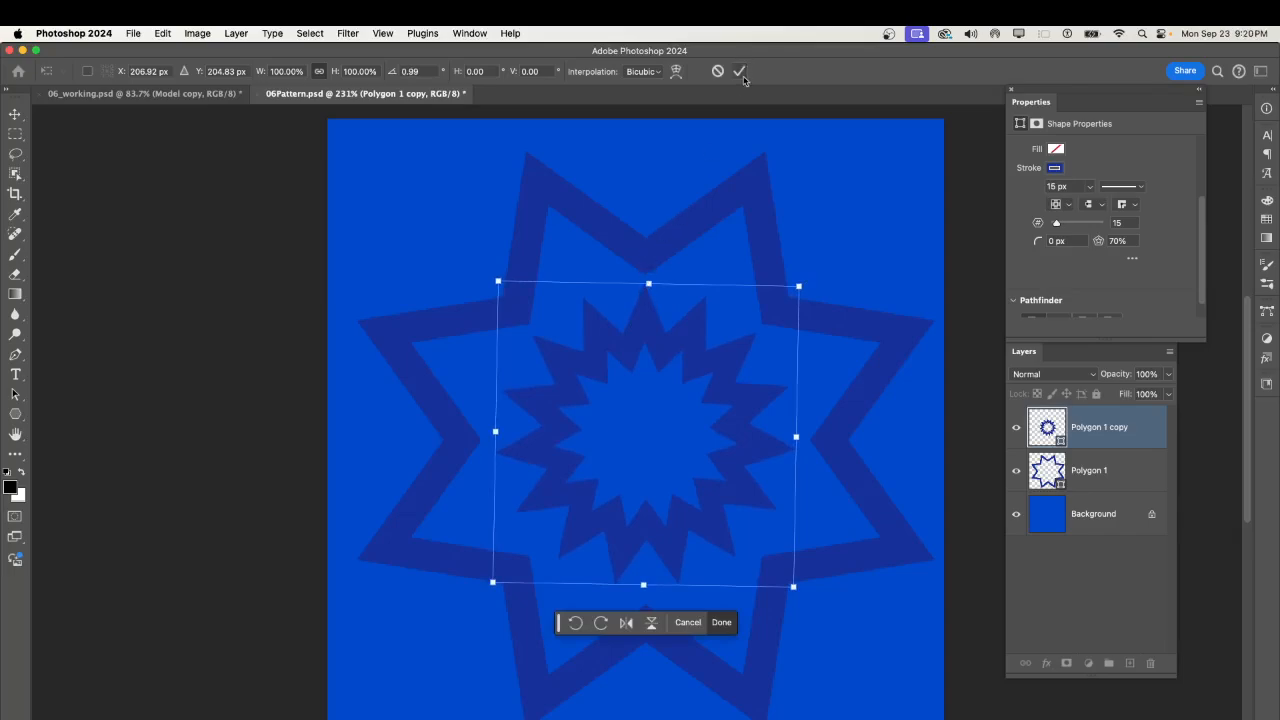
{"action": "left_click_drag", "start_coordinate": [657, 338], "coordinate": [654, 350]}
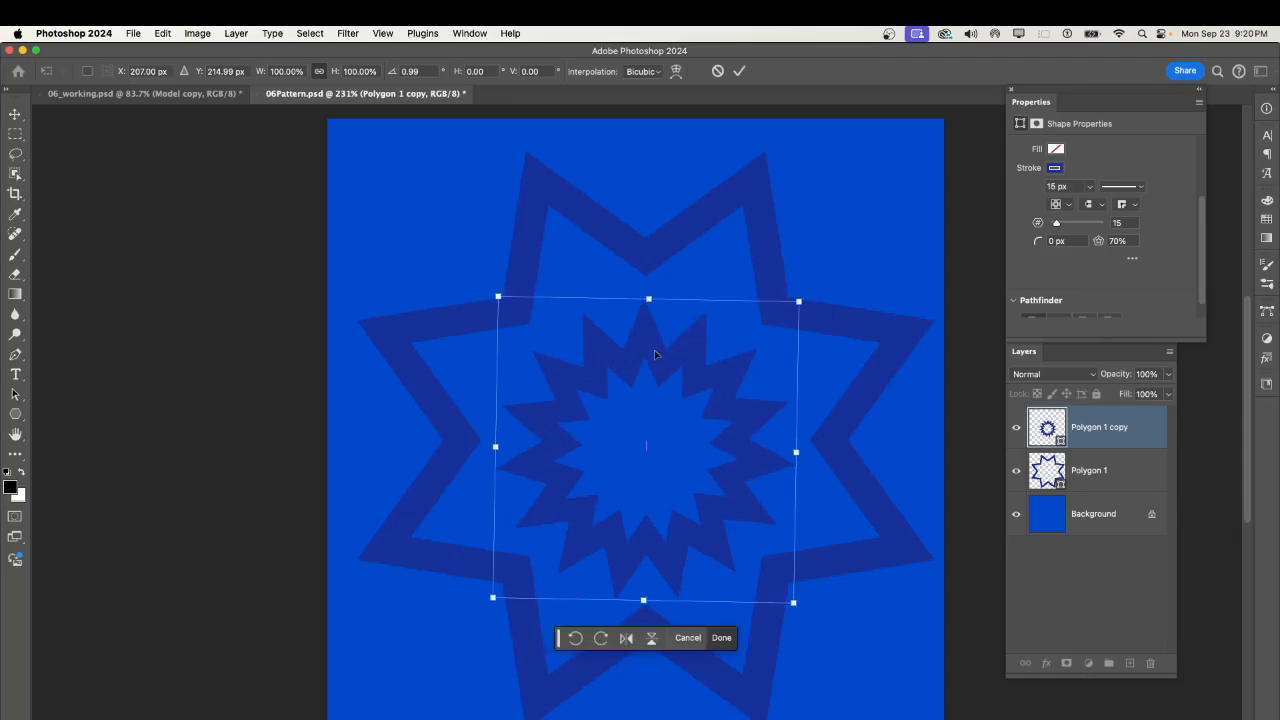
{"action": "left_click", "coordinate": [740, 72]}
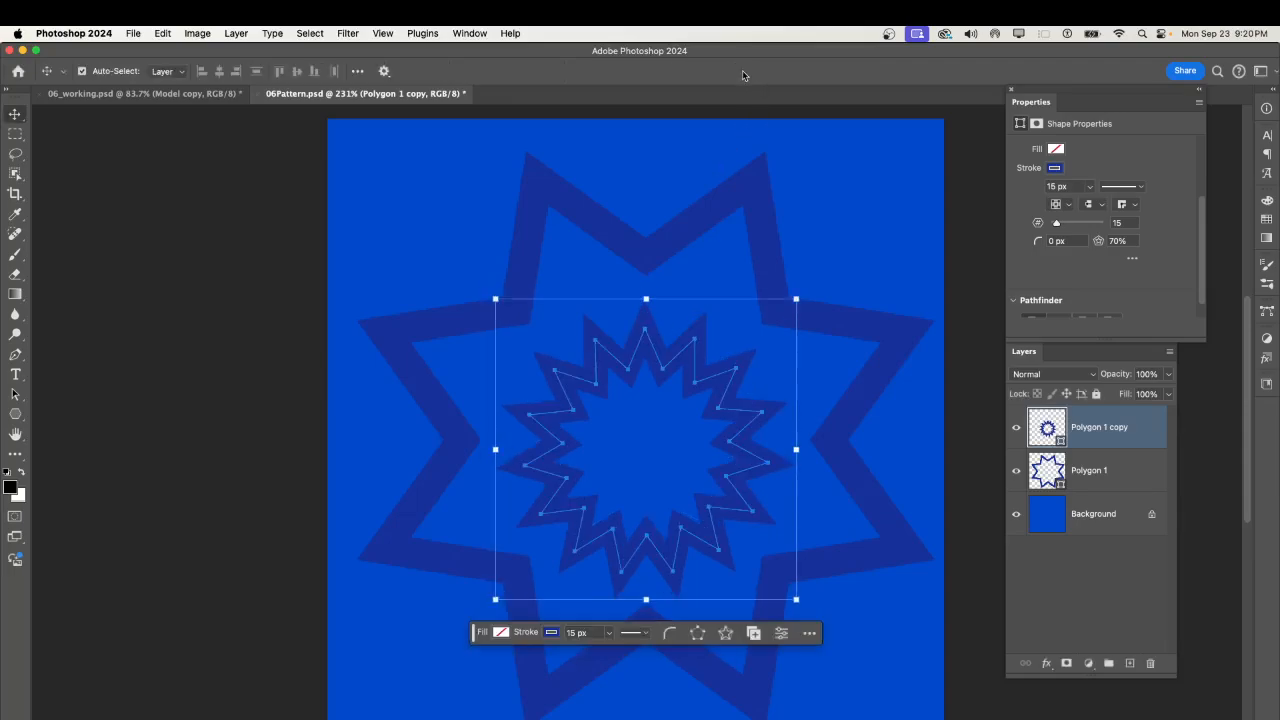
{"action": "left_click", "coordinate": [690, 141]}
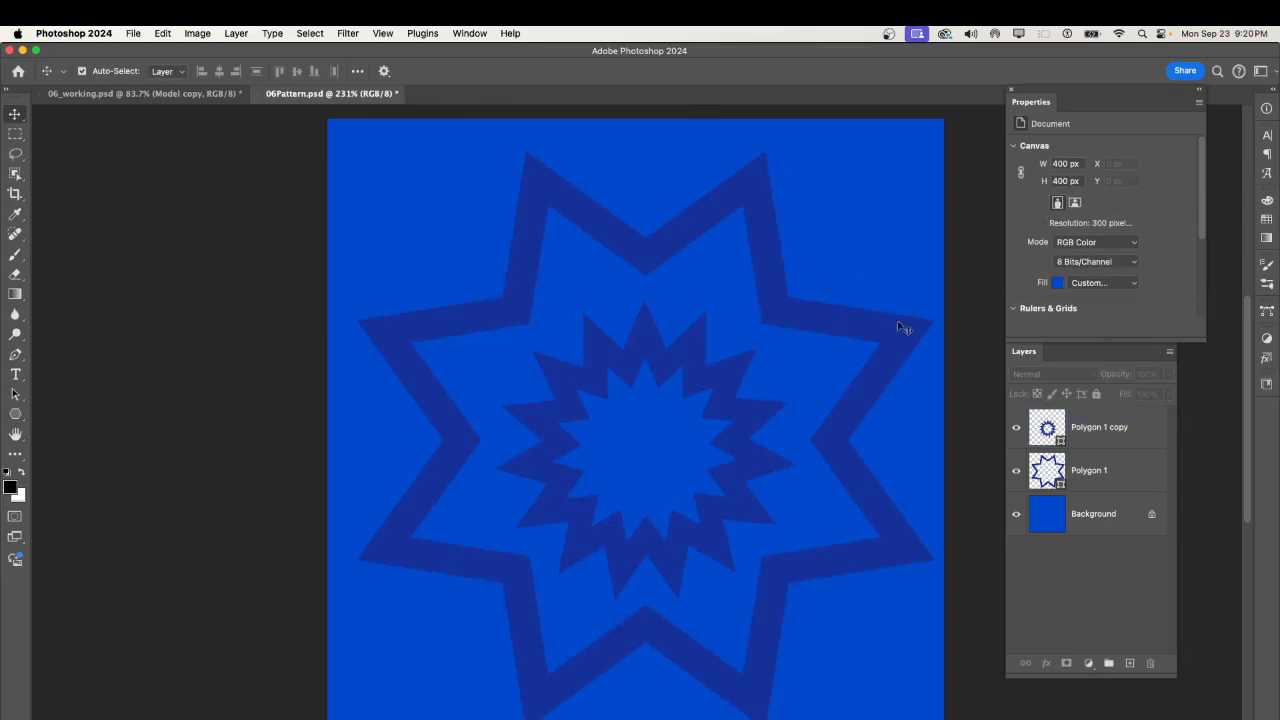
Round the points of the outer star on the Polygon 1 layer until it measures about 316 × 316 px.
{"action": "left_click", "coordinate": [1095, 430]}
{"action": "left_click", "coordinate": [1092, 470]}
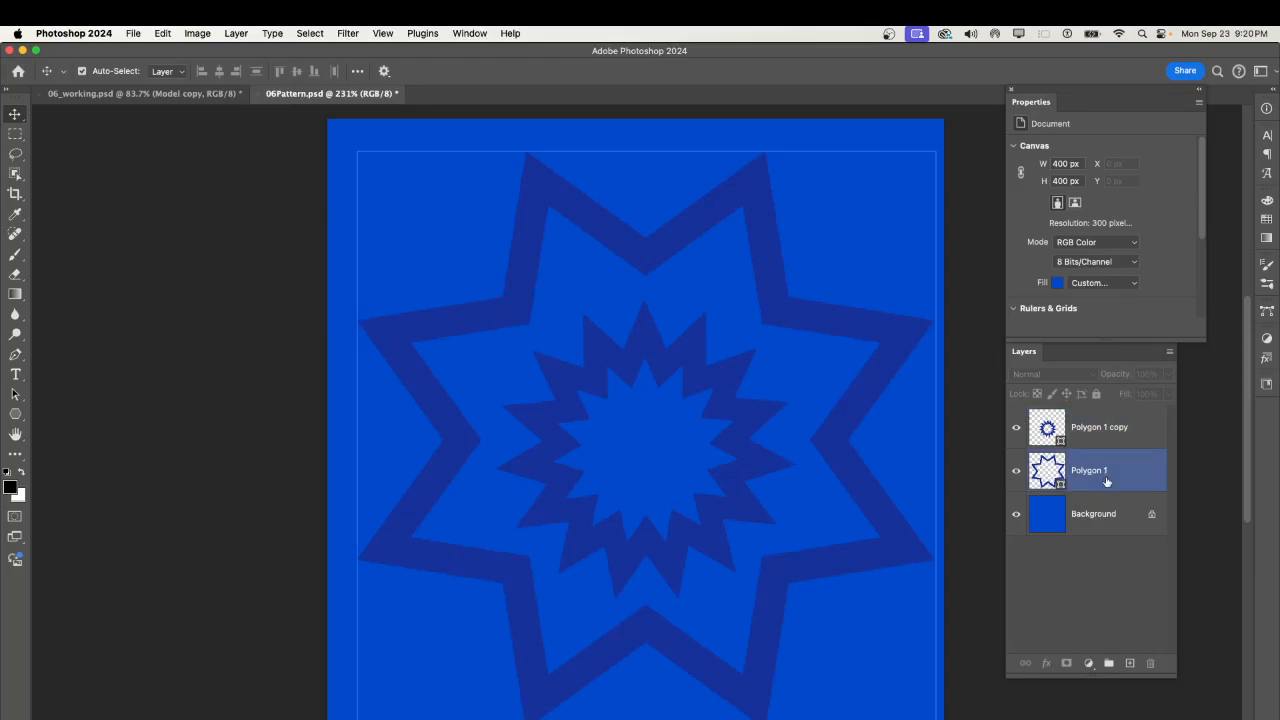
{"action": "left_click", "coordinate": [1100, 430]}
{"action": "left_click", "coordinate": [1090, 470]}
{"action": "left_click", "coordinate": [1105, 435]}
{"action": "left_click", "coordinate": [1100, 469]}
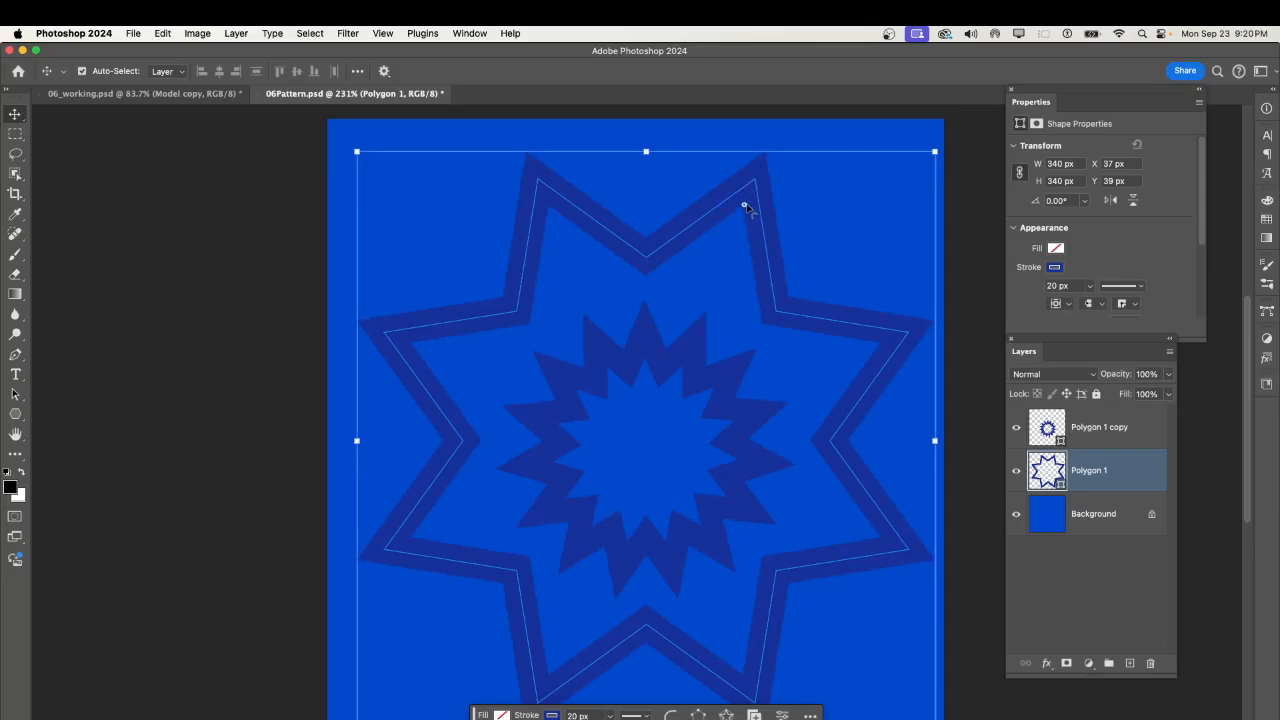
{"action": "left_click_drag", "start_coordinate": [744, 204], "coordinate": [736, 225]}
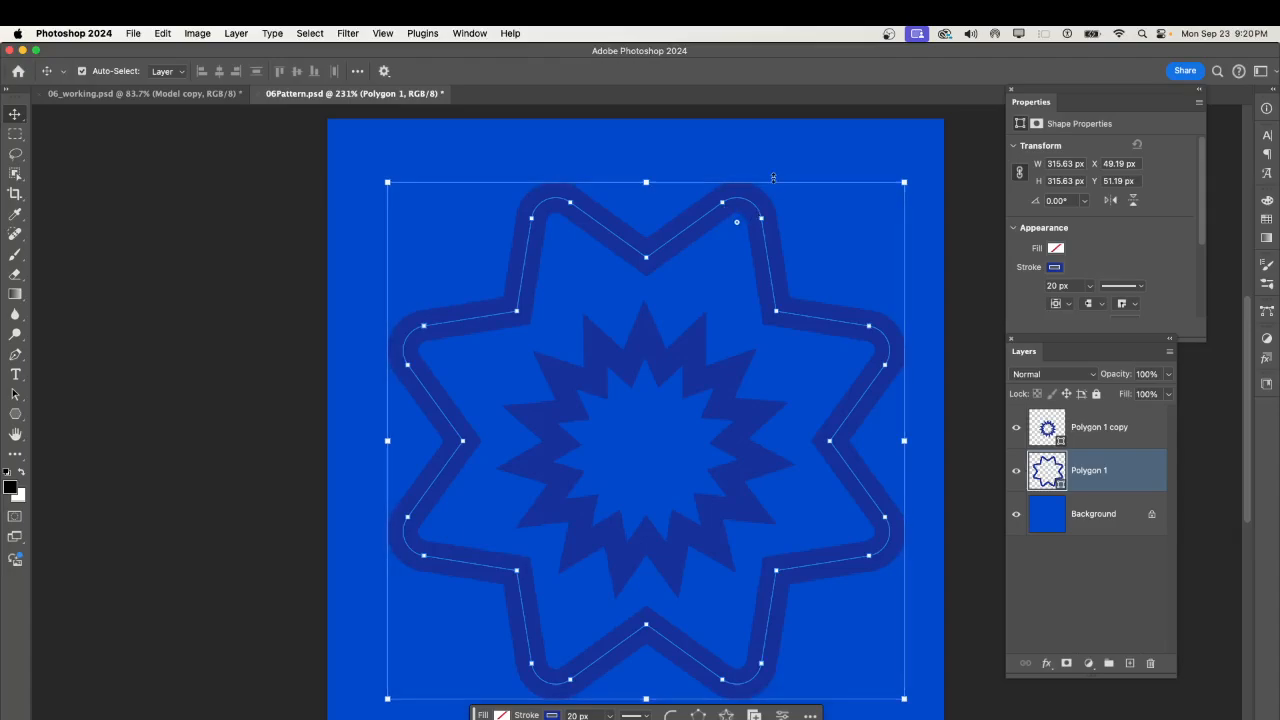
{"action": "left_click", "coordinate": [788, 139]}
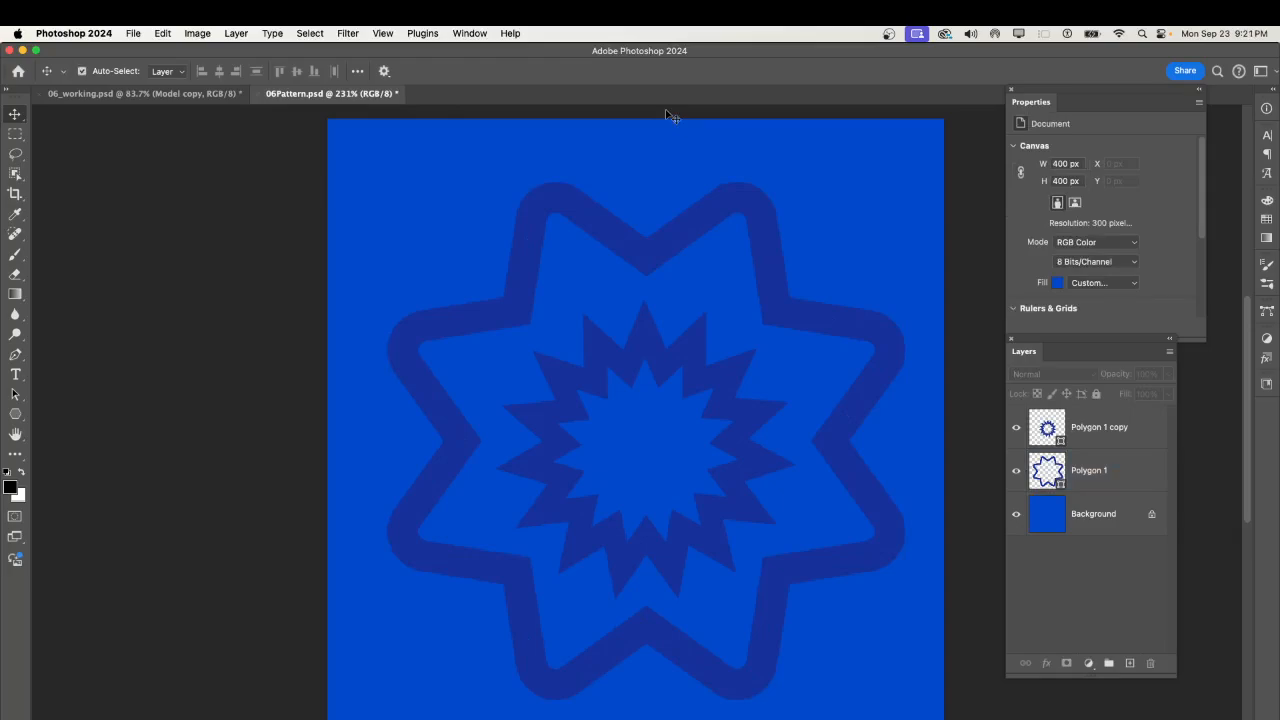
Turn on Pattern Preview to see the tile repeated around the canvas at 100% zoom.
{"action": "key", "text": "super+minus"}
{"action": "key", "text": "super+minus"}
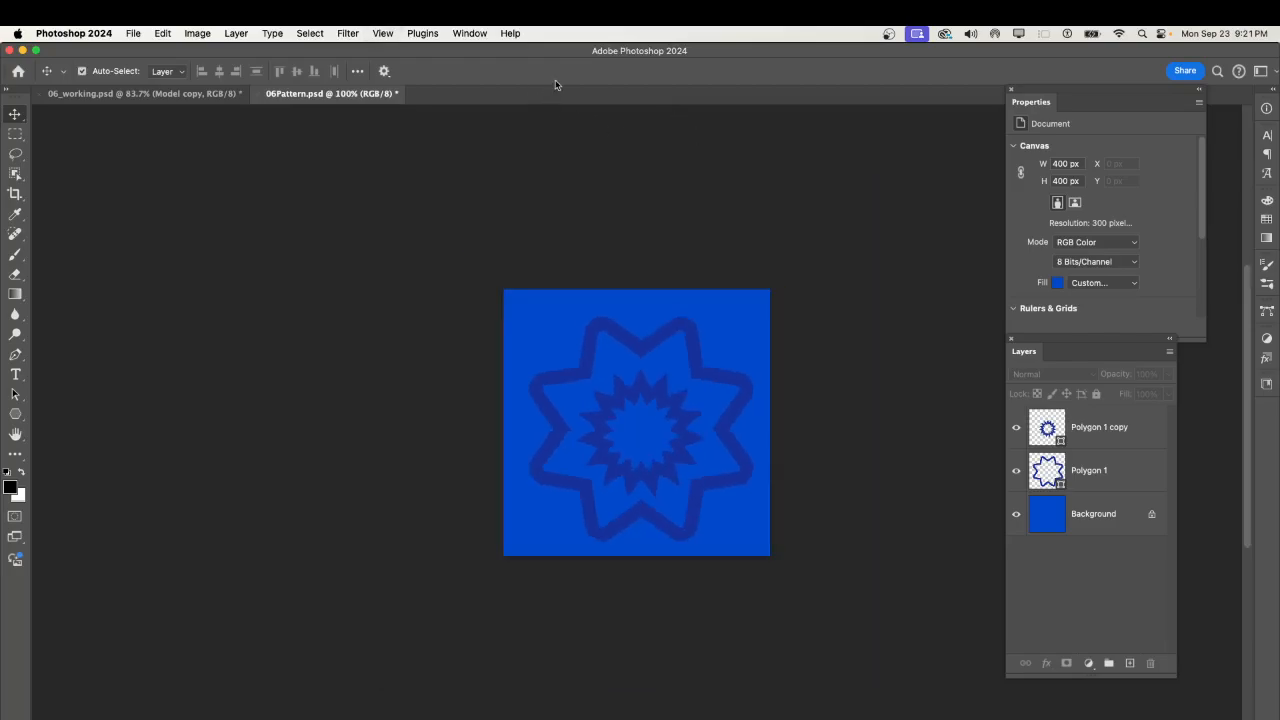
{"action": "left_click", "coordinate": [391, 35]}
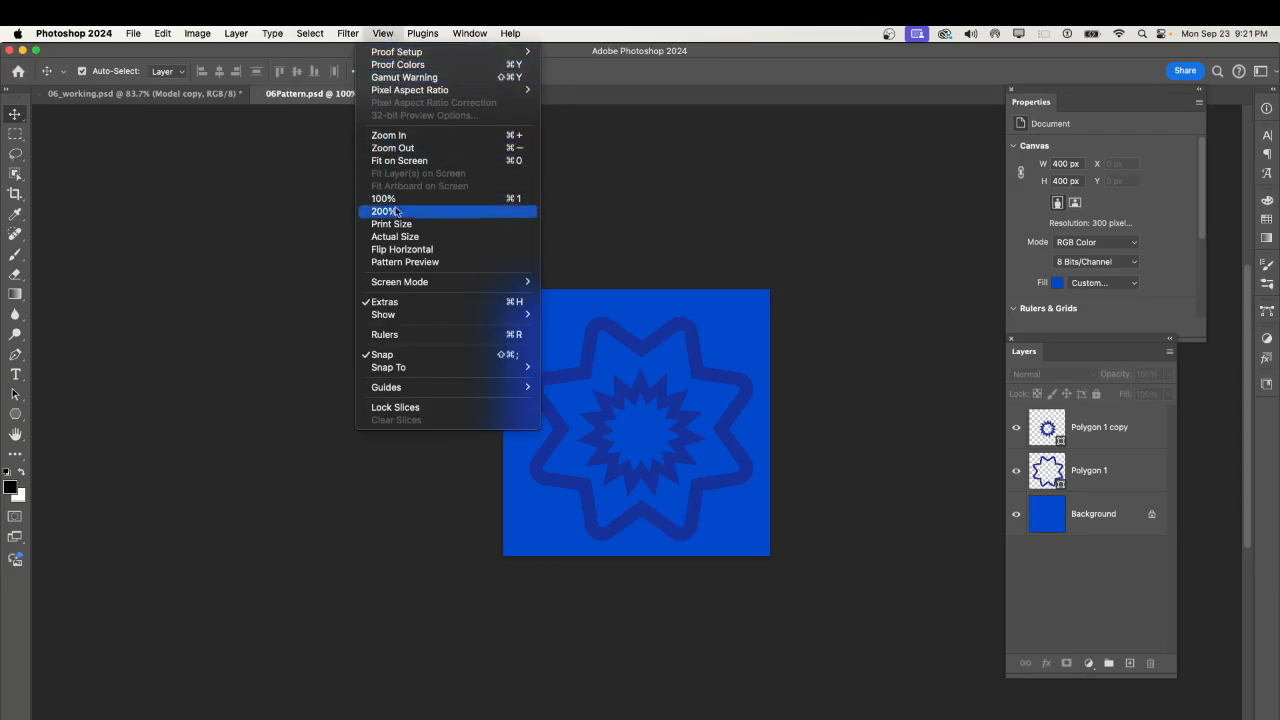
{"action": "left_click", "coordinate": [420, 263]}
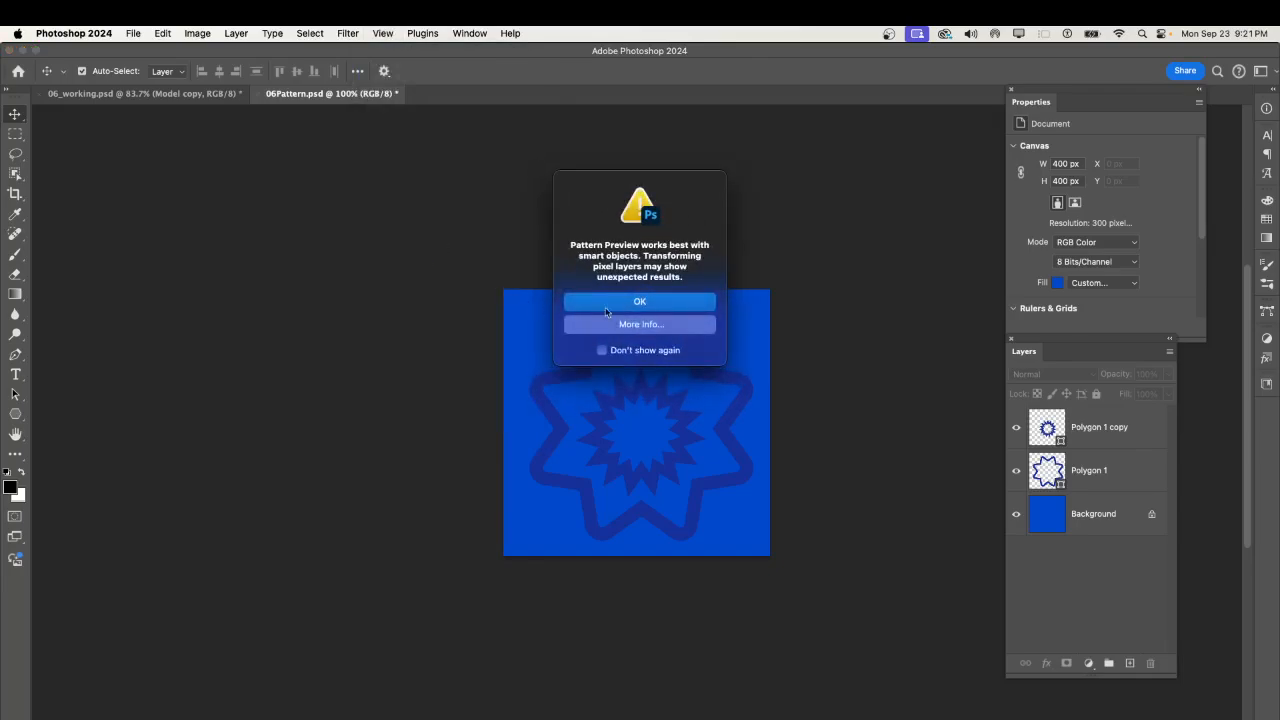
{"action": "left_click", "coordinate": [615, 301]}
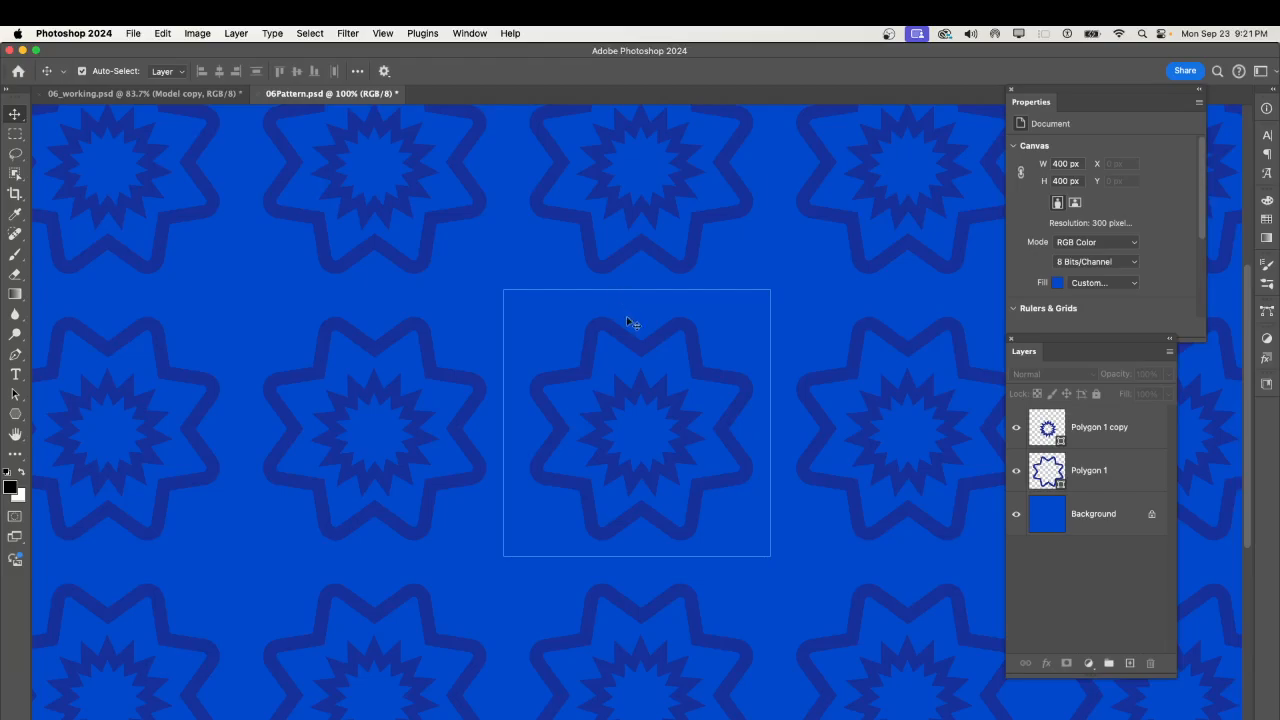
Move both stars together to about X 42 px, Y 42 px so they sit centred in the tile, and deselect them.
{"action": "left_click", "coordinate": [637, 346]}
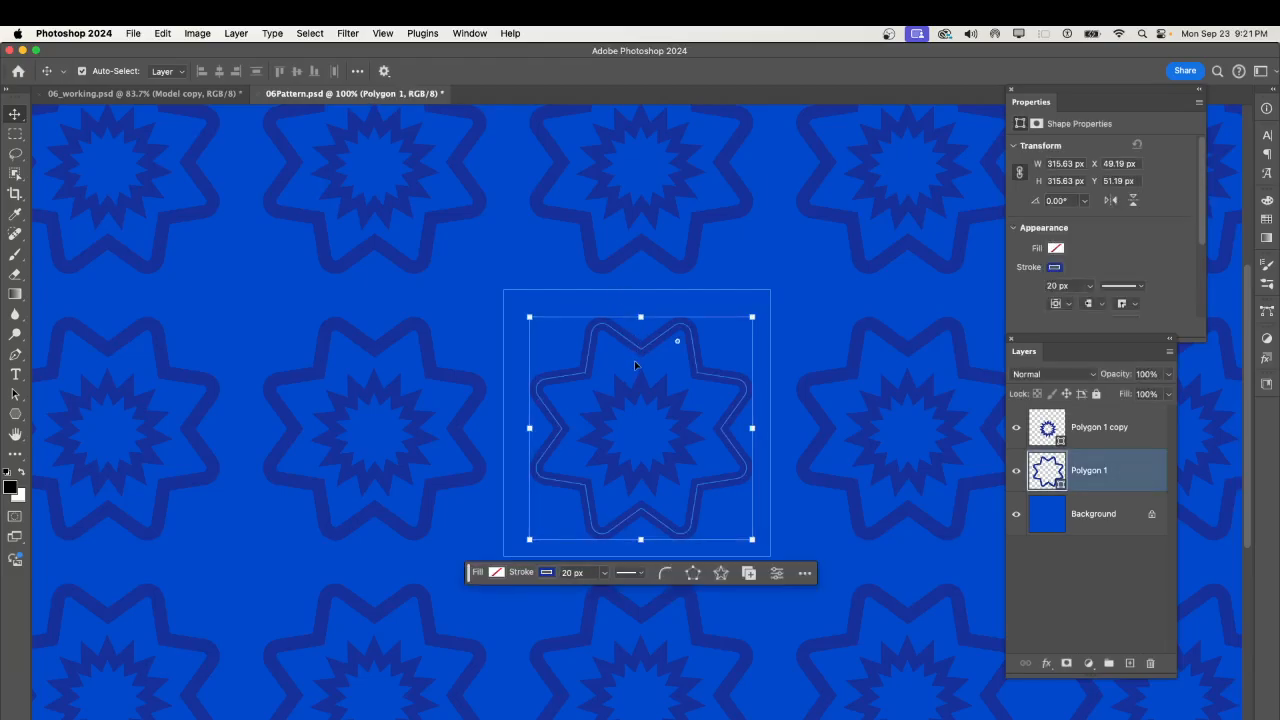
{"action": "left_click", "coordinate": [640, 392], "text": "shift"}
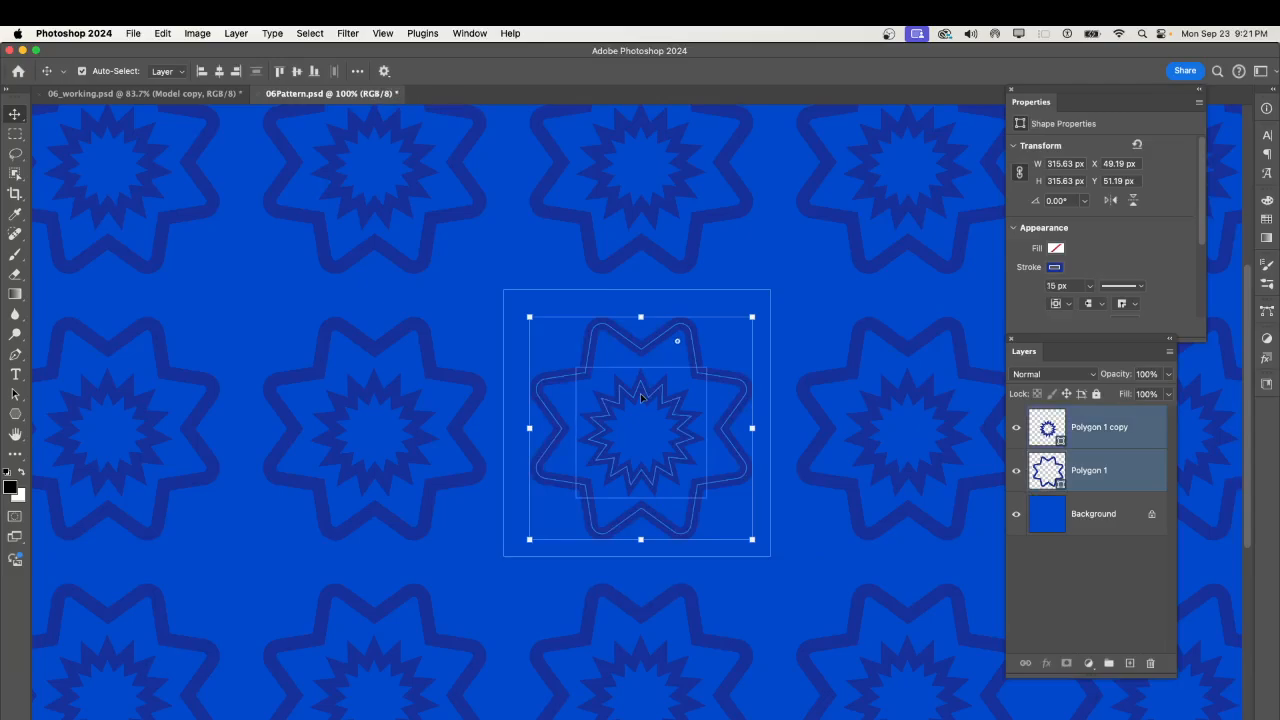
{"action": "left_click_drag", "start_coordinate": [641, 397], "coordinate": [638, 389]}
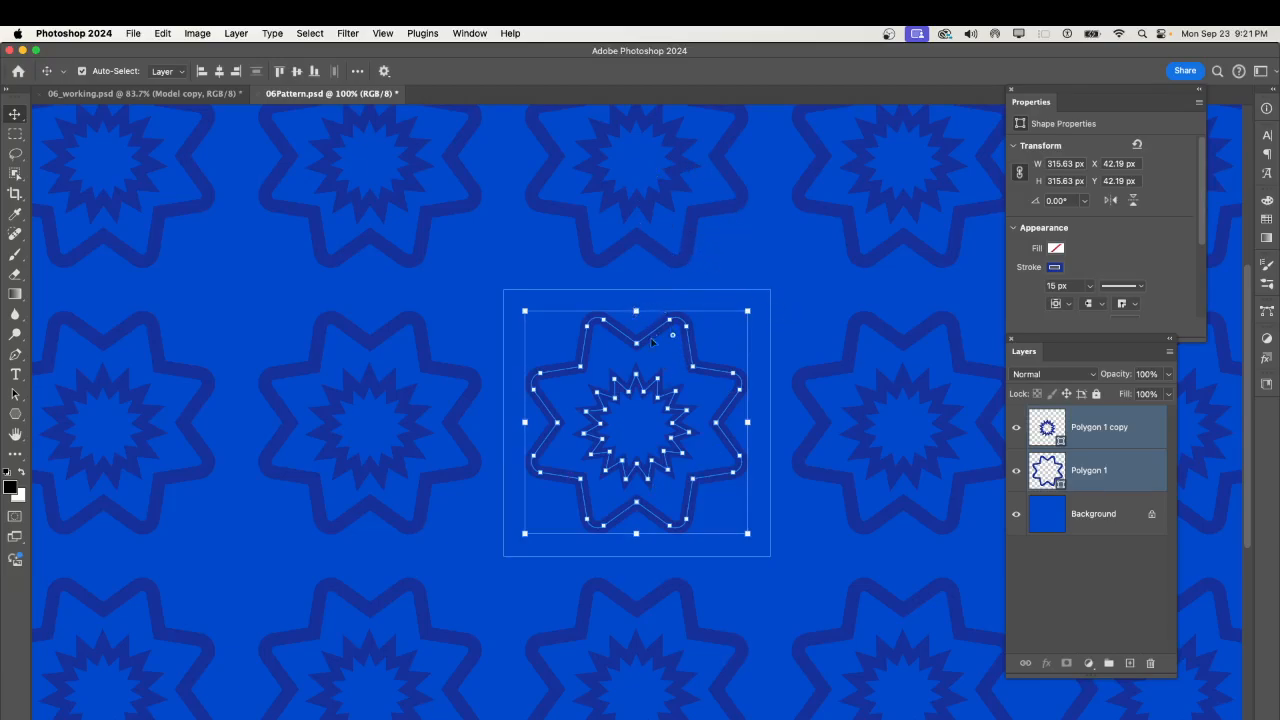
{"action": "left_click", "coordinate": [838, 400]}
{"action": "left_click", "coordinate": [746, 381]}
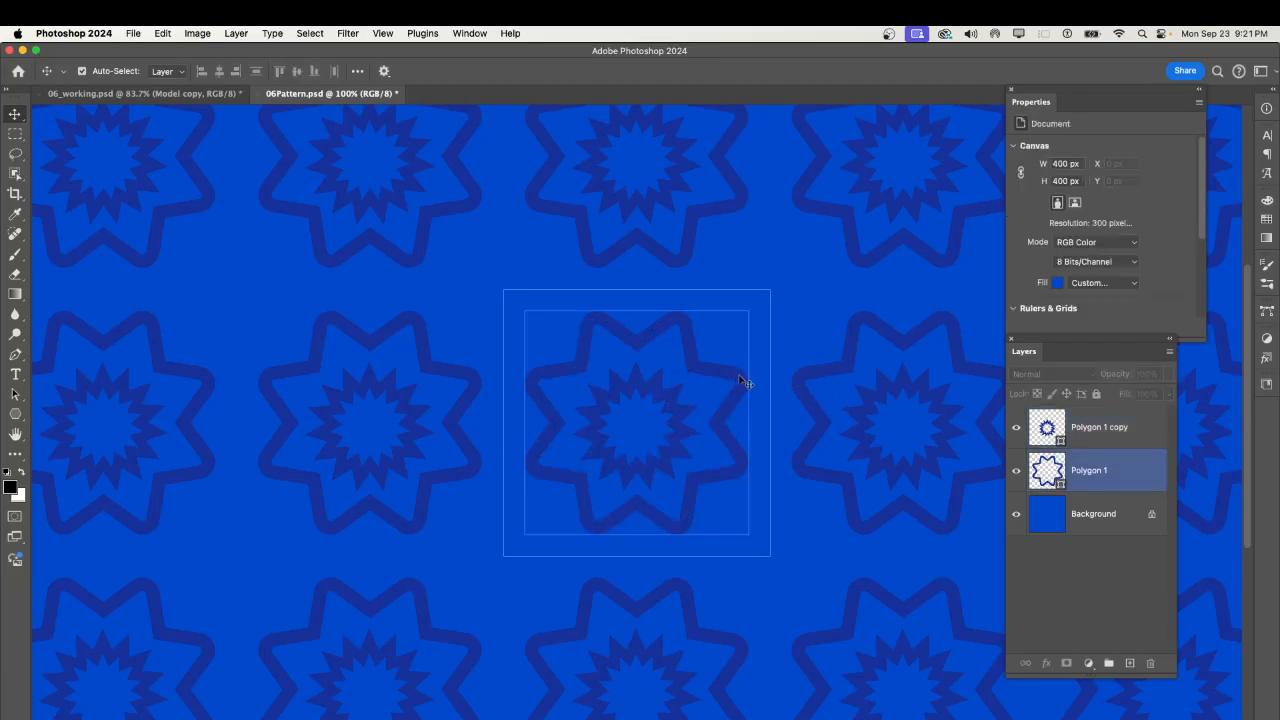
{"action": "left_click", "coordinate": [671, 380]}
{"action": "left_click", "coordinate": [655, 350]}
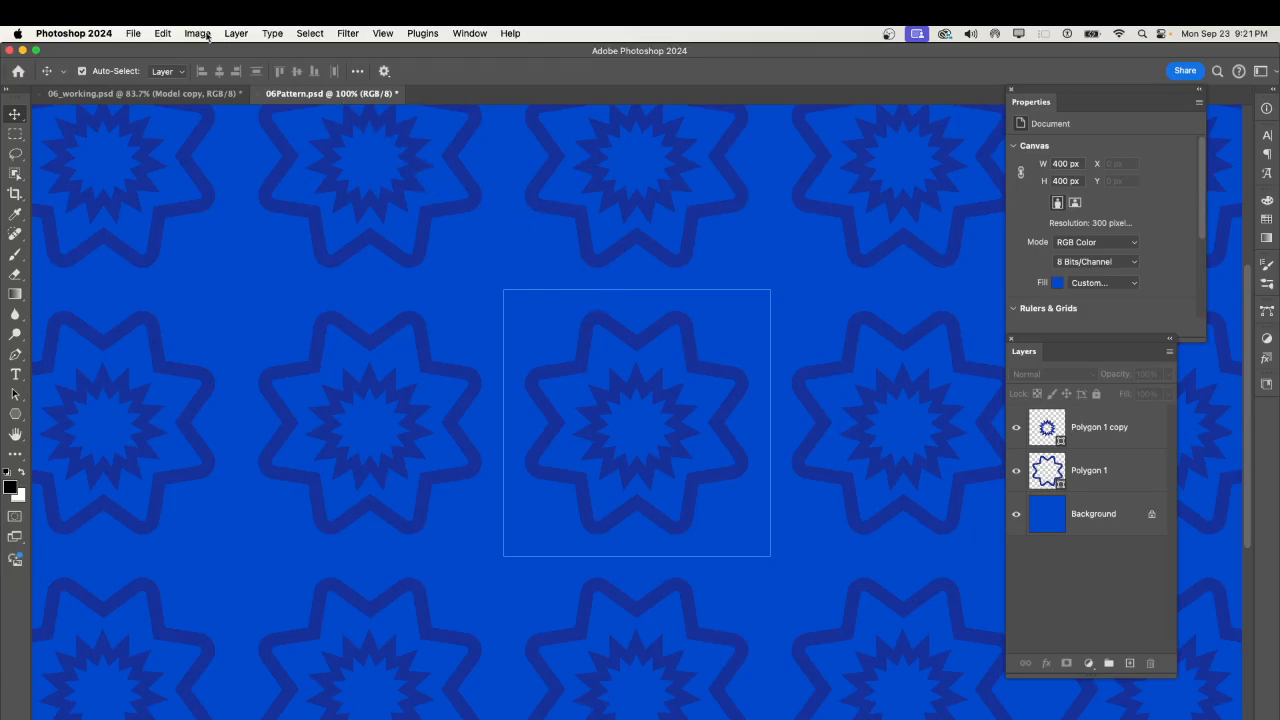
Define the tile as a pattern named 06Pattern.psd.
{"action": "left_click", "coordinate": [163, 33]}
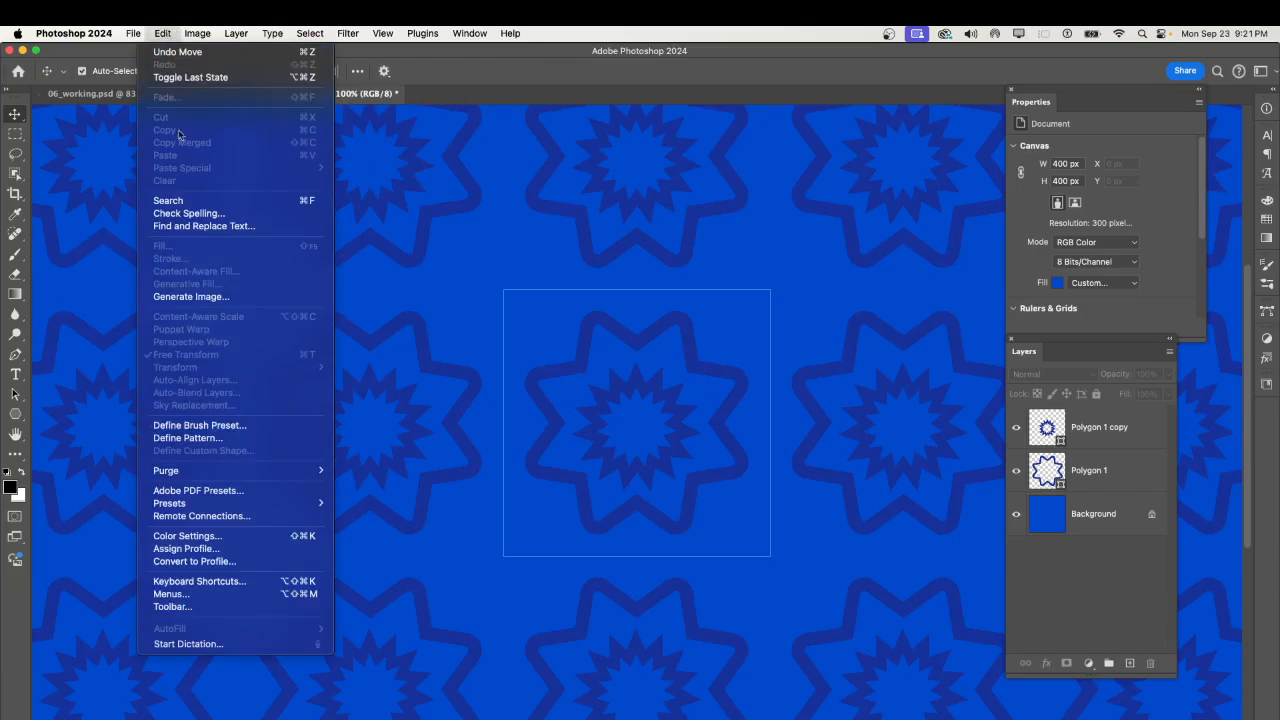
{"action": "left_click", "coordinate": [209, 440]}
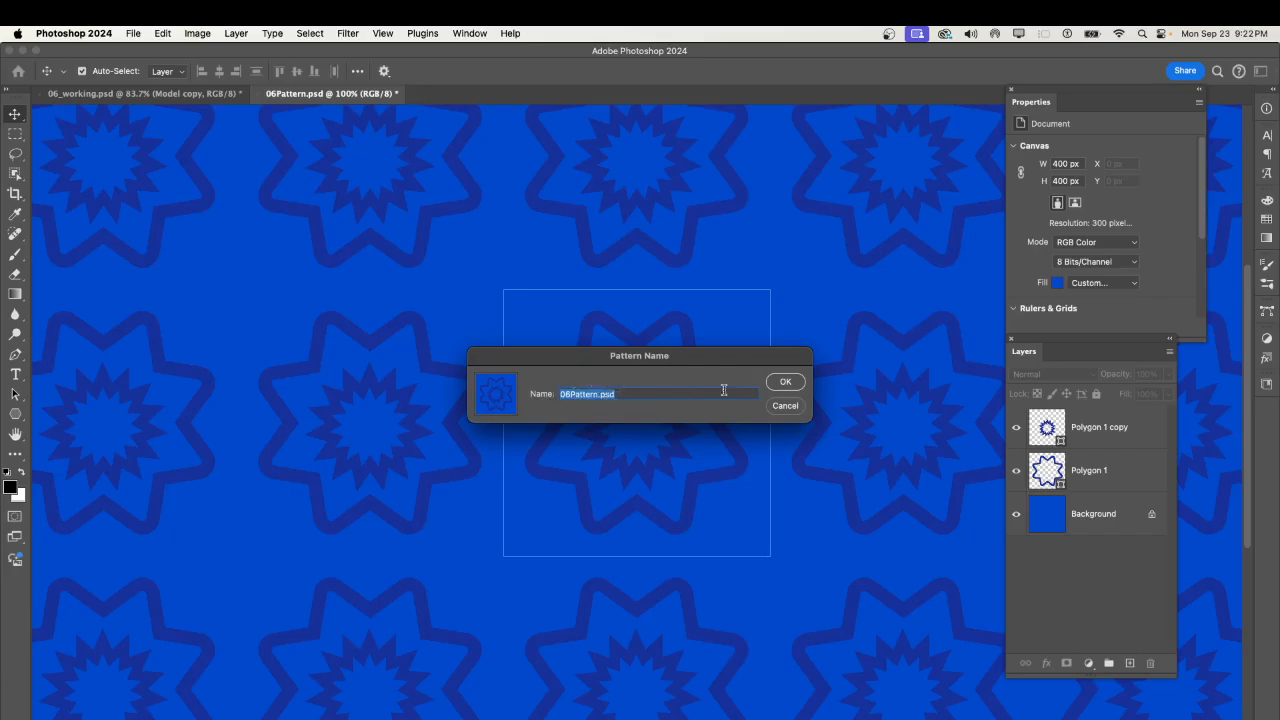
{"action": "left_click", "coordinate": [786, 383]}
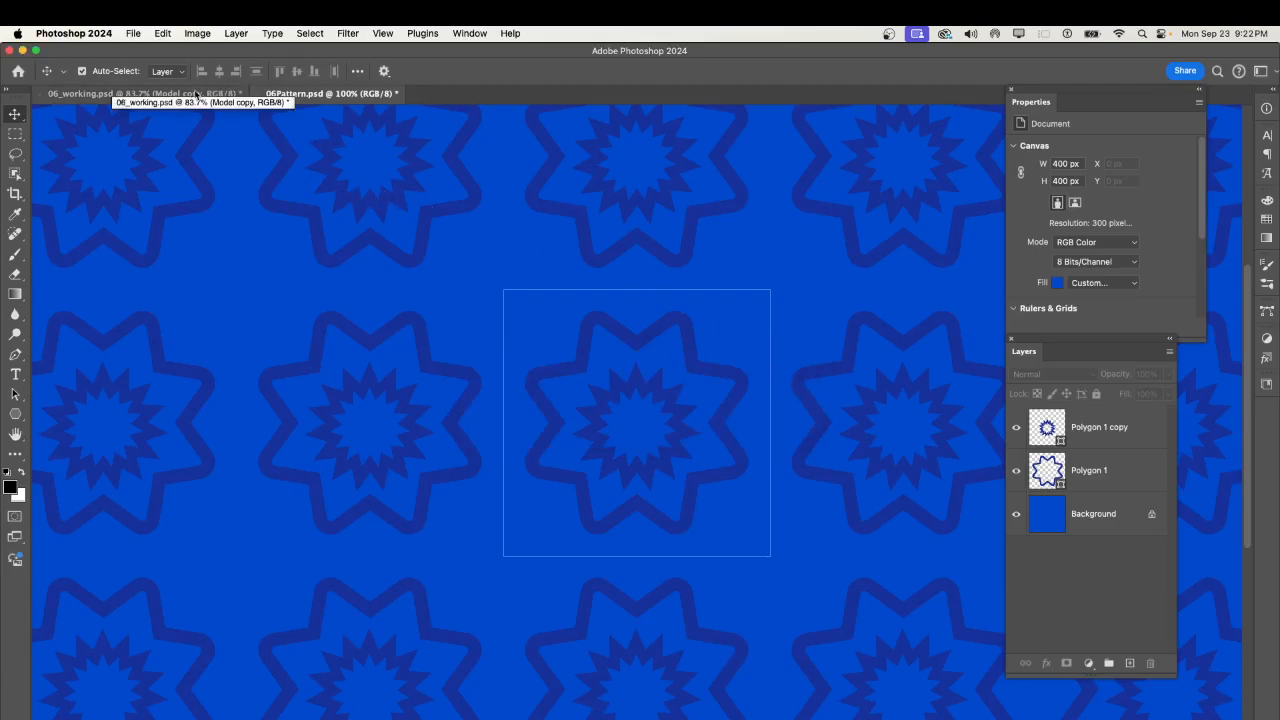
Switch to 06_working.psd and add a Pattern Overlay effect to the Episode Background layer.
{"action": "left_click", "coordinate": [97, 94]}
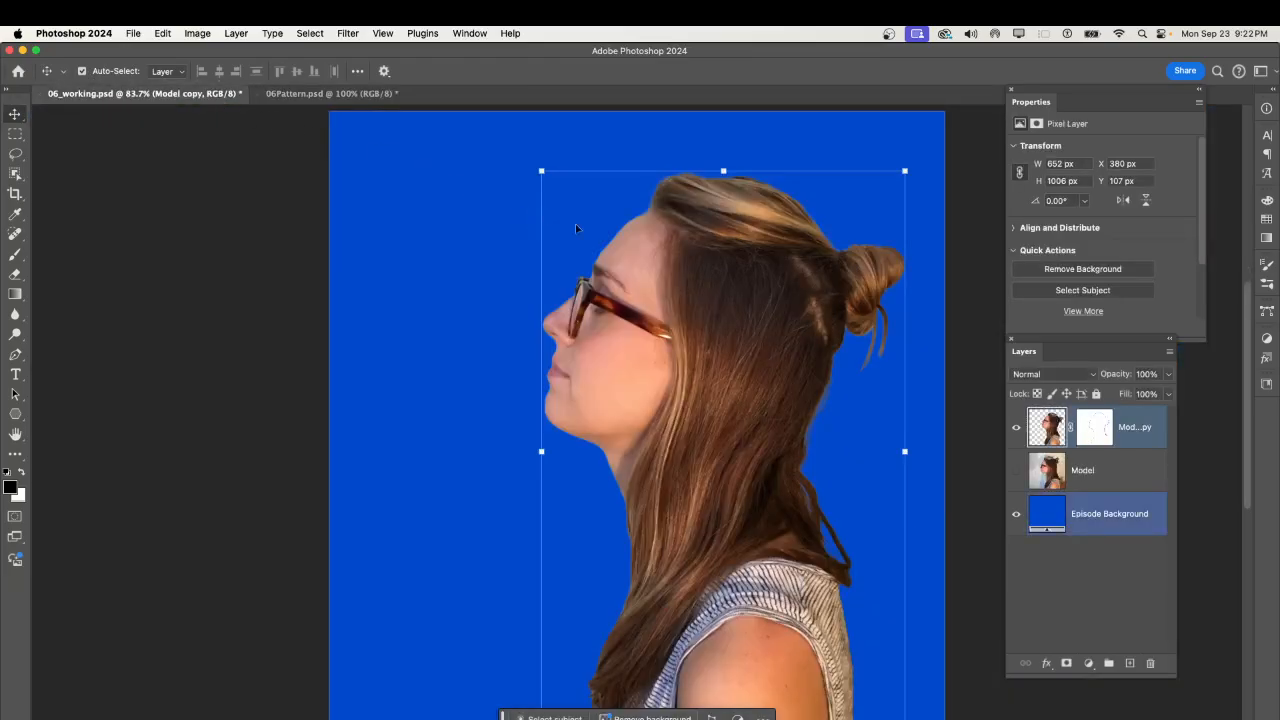
{"action": "left_click", "coordinate": [1097, 520]}
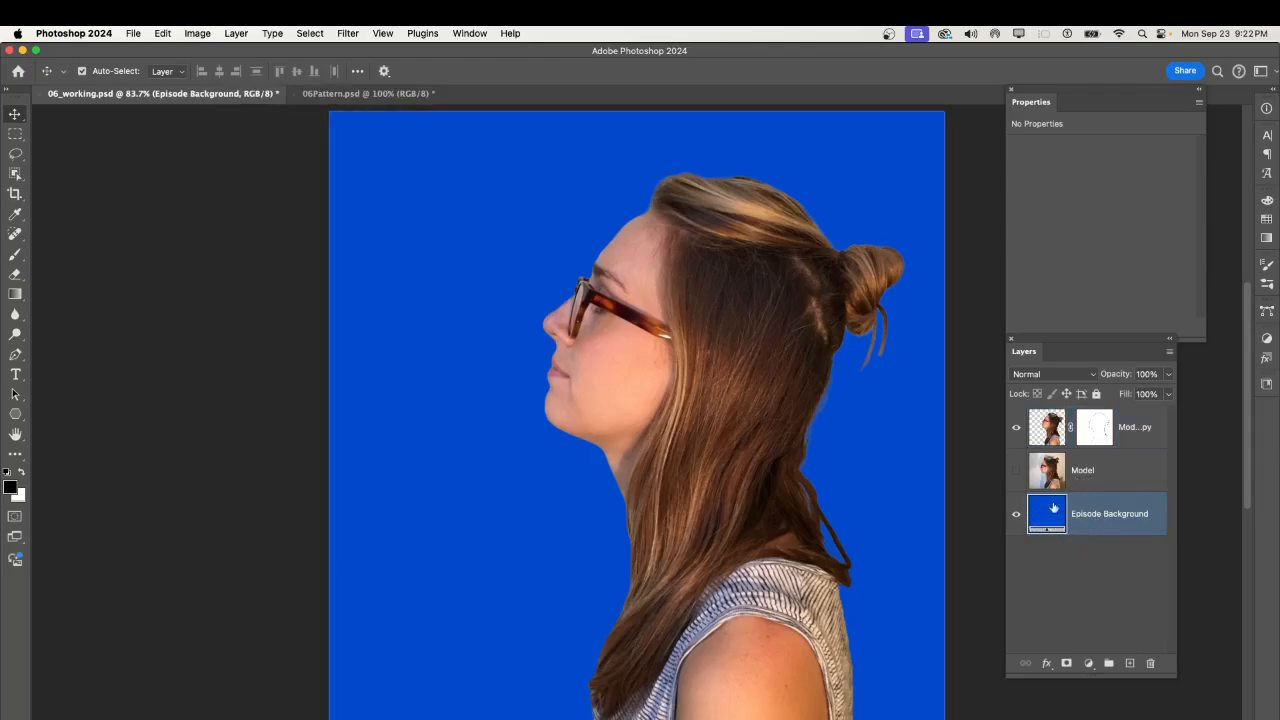
{"action": "left_click", "coordinate": [1047, 664]}
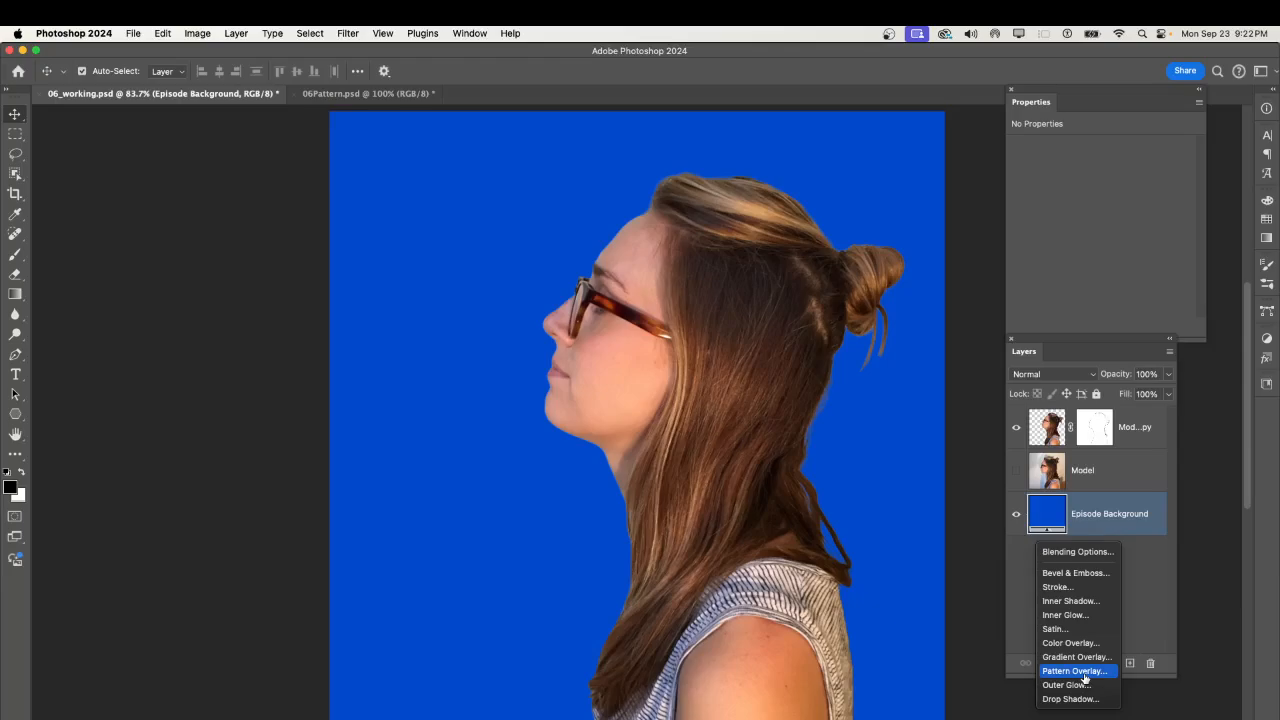
{"action": "left_click", "coordinate": [1084, 674]}
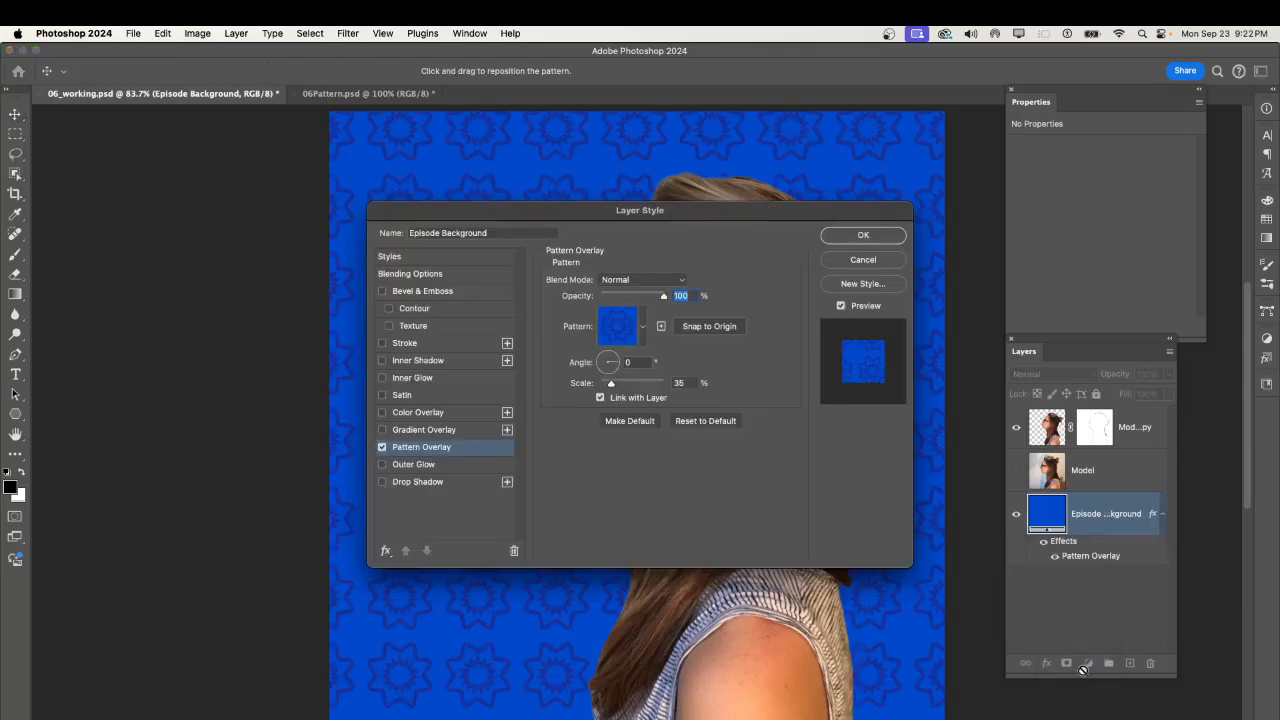
Try the first green leaf pattern from the Trees group as the background's pattern overlay.
{"action": "left_click", "coordinate": [643, 326]}
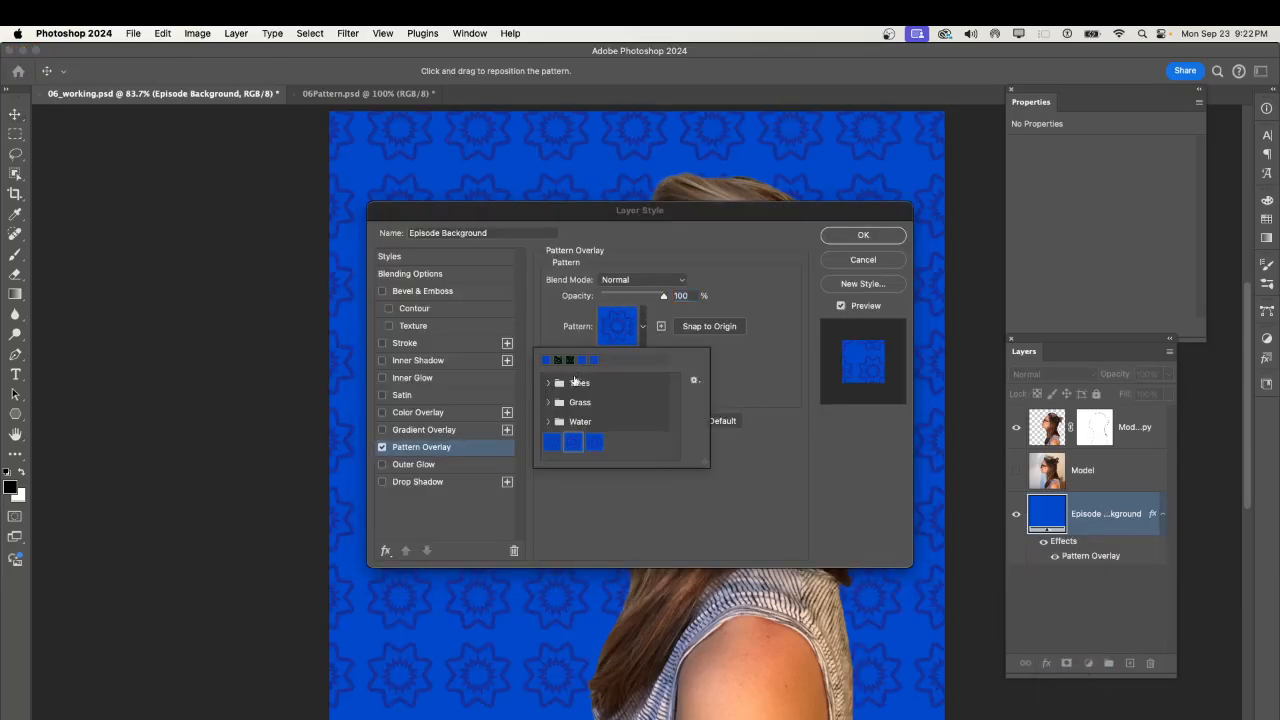
{"action": "left_click", "coordinate": [576, 386]}
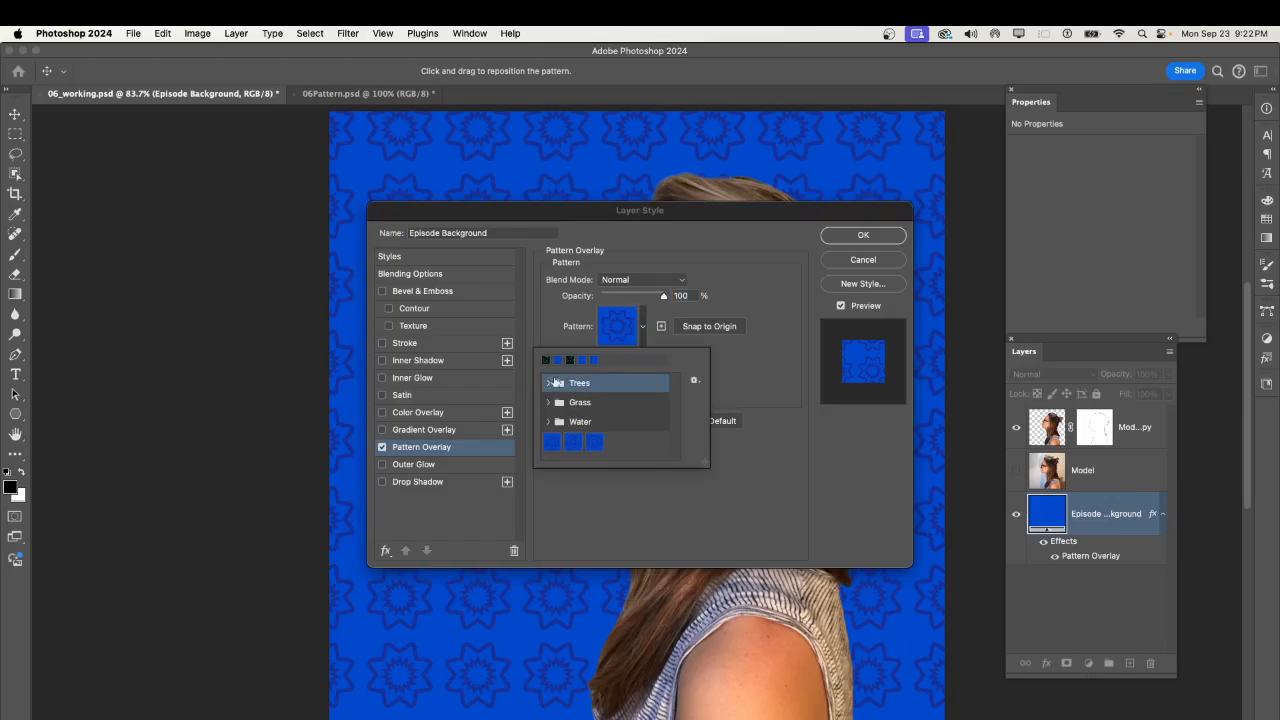
{"action": "left_click", "coordinate": [553, 384]}
{"action": "left_click", "coordinate": [566, 402]}
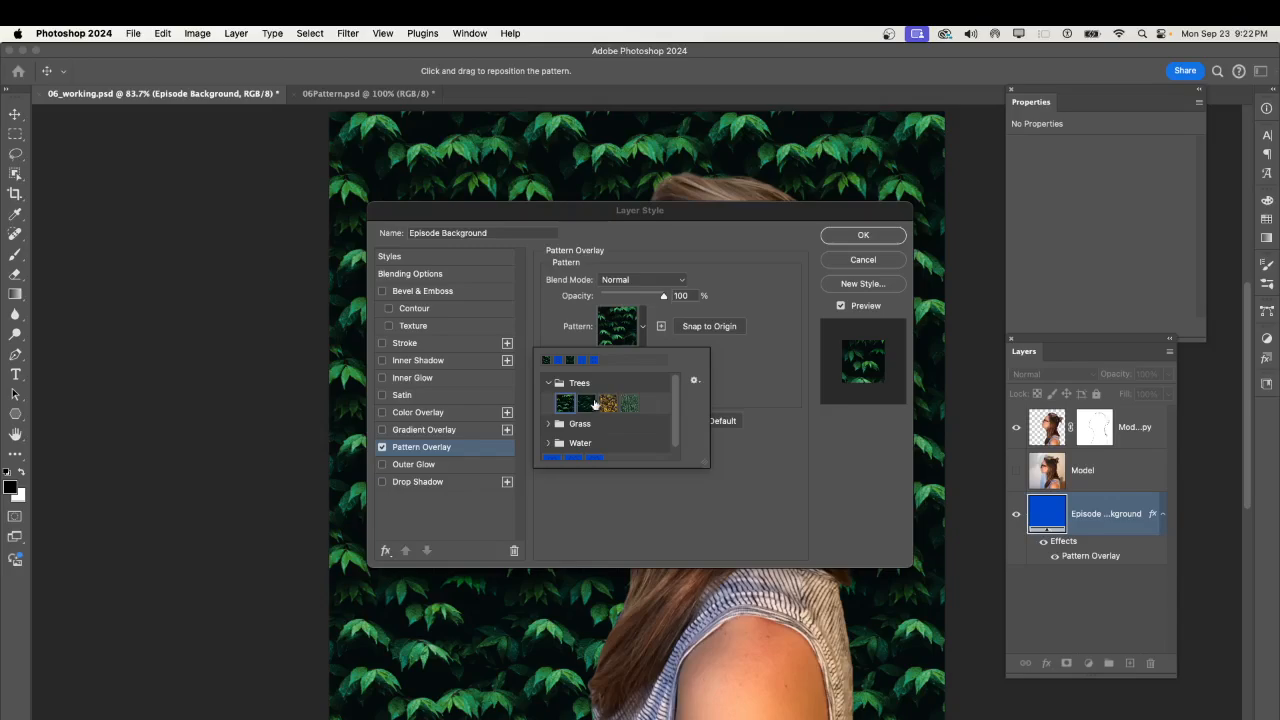
Set the overlay's pattern to the newly defined blue star tile, the last of the three ungrouped patterns.
{"action": "scroll", "coordinate": [612, 443], "scroll_direction": "down", "scroll_amount": 1}
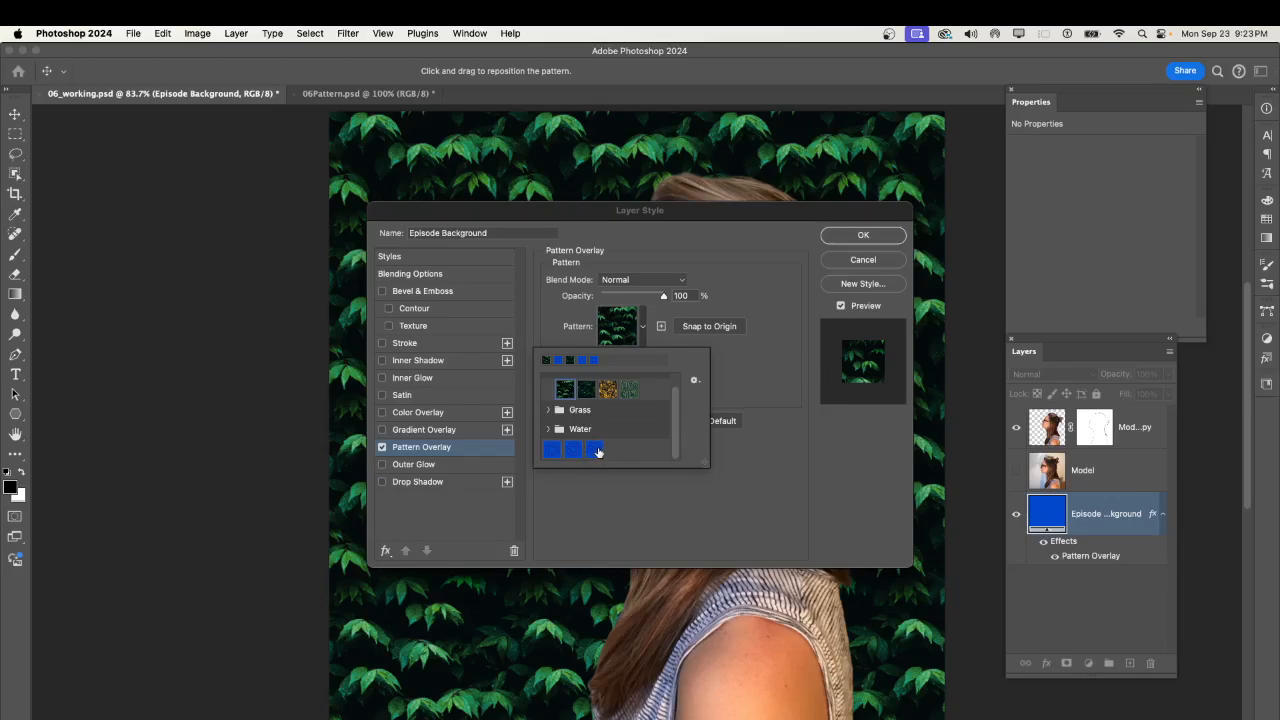
{"action": "left_click", "coordinate": [595, 450]}
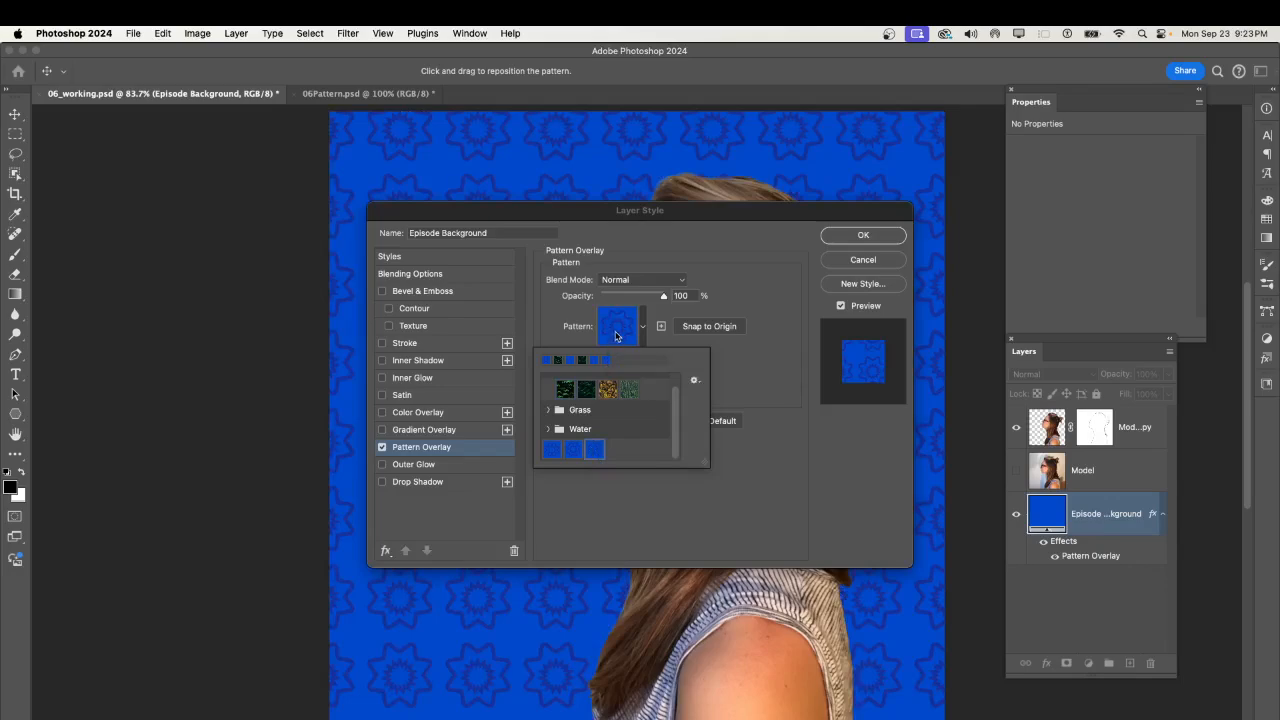
{"action": "left_click", "coordinate": [617, 334]}
Try the star pattern overlay at 100% scale.
{"action": "double_click", "coordinate": [679, 383]}
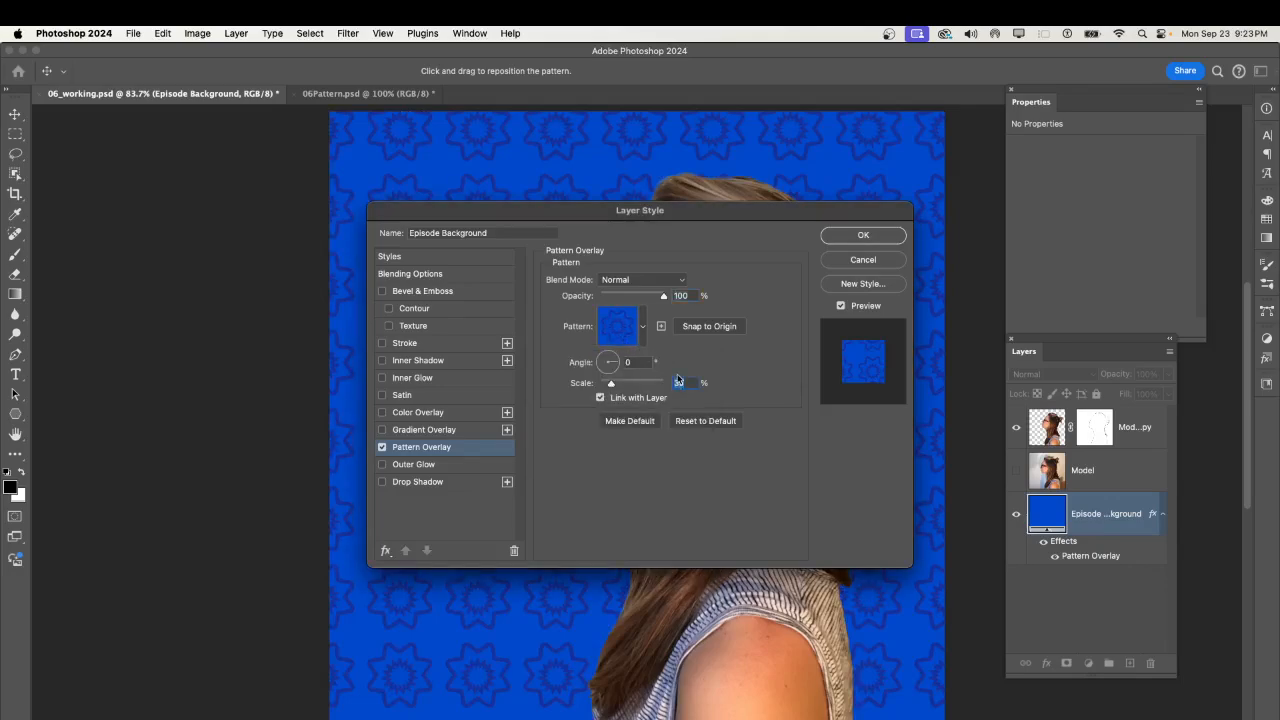
{"action": "type", "text": "100"}
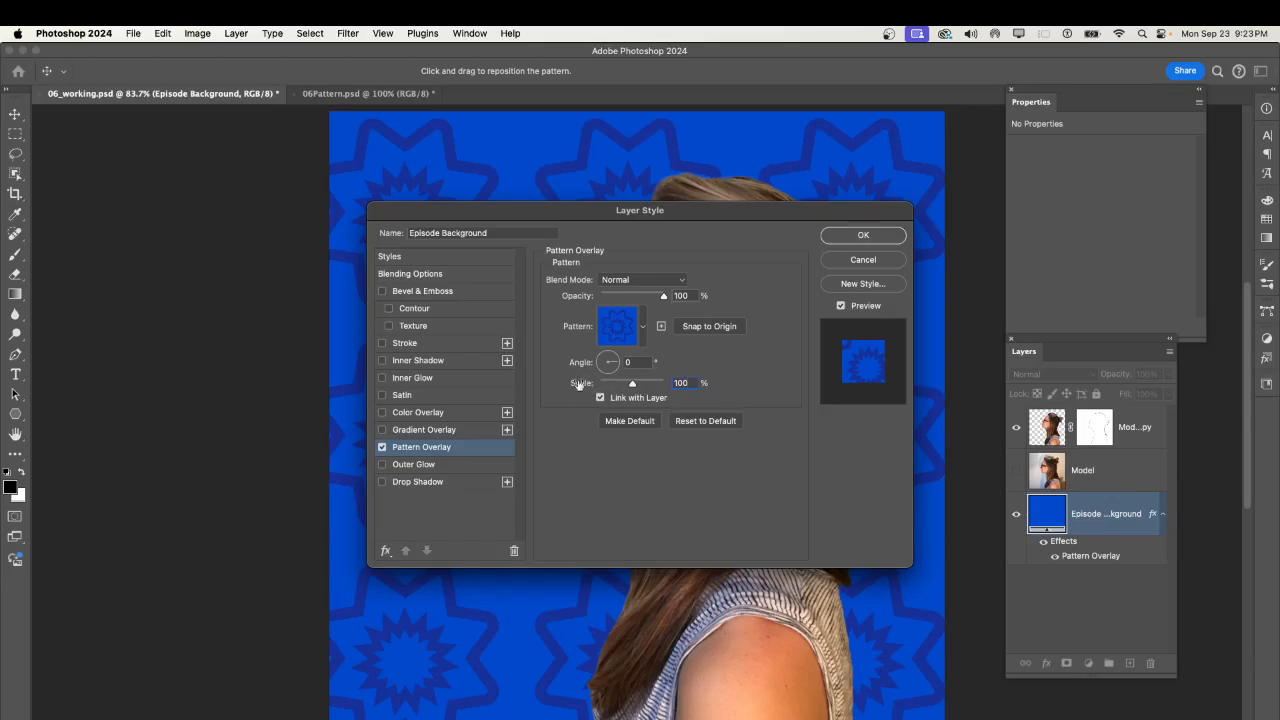
Set the pattern overlay's scale to 35%.
{"action": "type", "text": "3"}
{"action": "key", "text": "BackSpace"}
{"action": "key", "text": "BackSpace"}
{"action": "key", "text": "BackSpace"}
{"action": "key", "text": "BackSpace"}
{"action": "key", "text": "BackSpace"}
{"action": "type", "text": "35"}
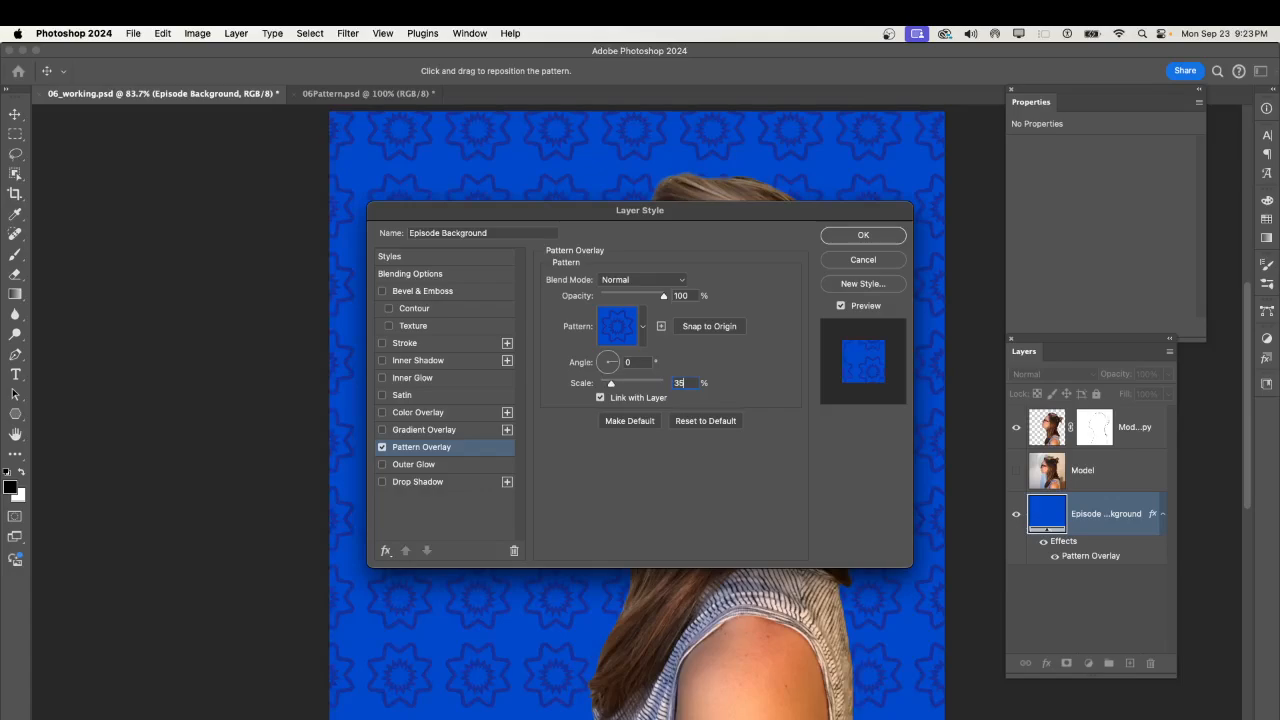
Apply the layer style to the Episode Background layer and save 06_working.psd, keeping the background layer selected.
{"action": "left_click", "coordinate": [845, 239]}
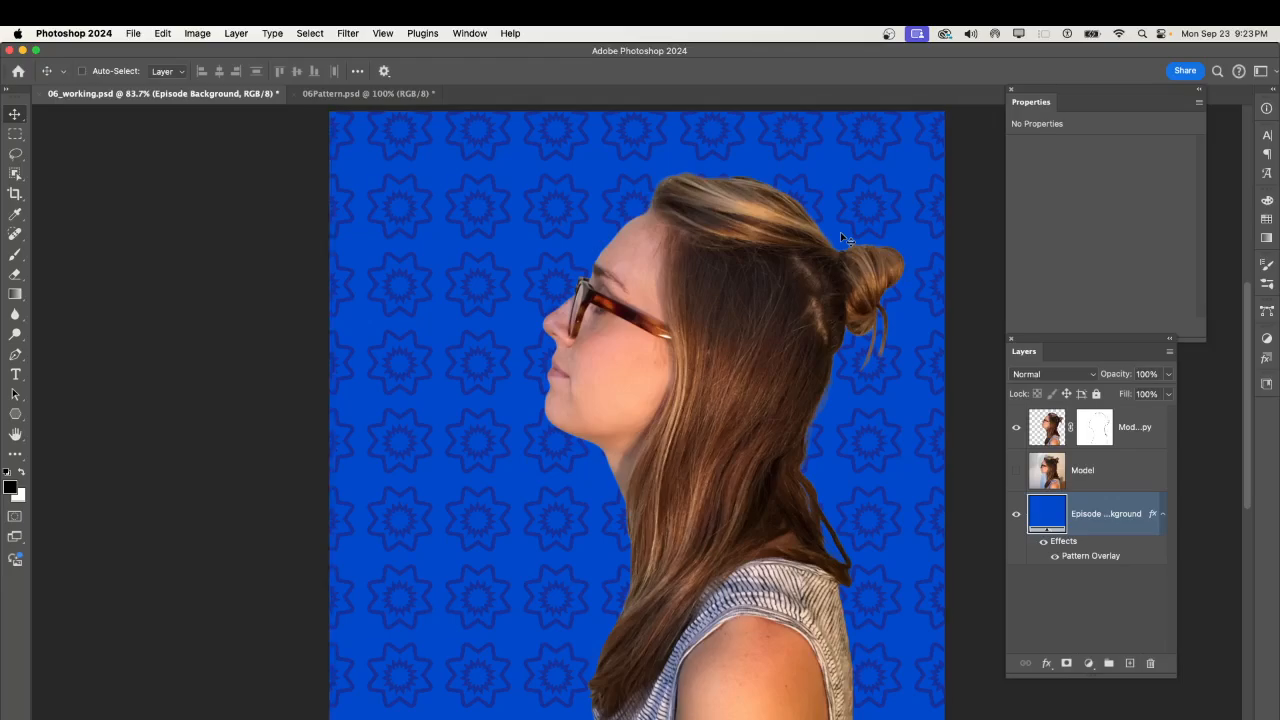
{"action": "key", "text": "super+s"}
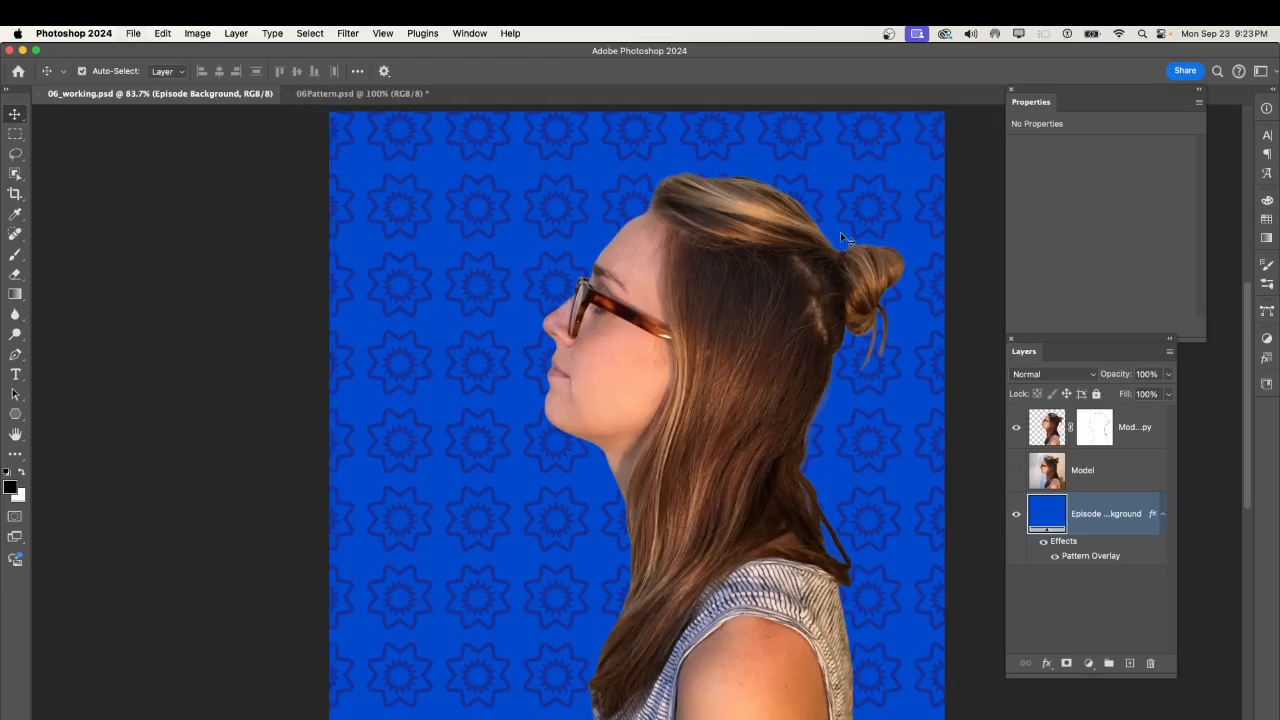
{"action": "left_click", "coordinate": [833, 234], "text": "shift"}
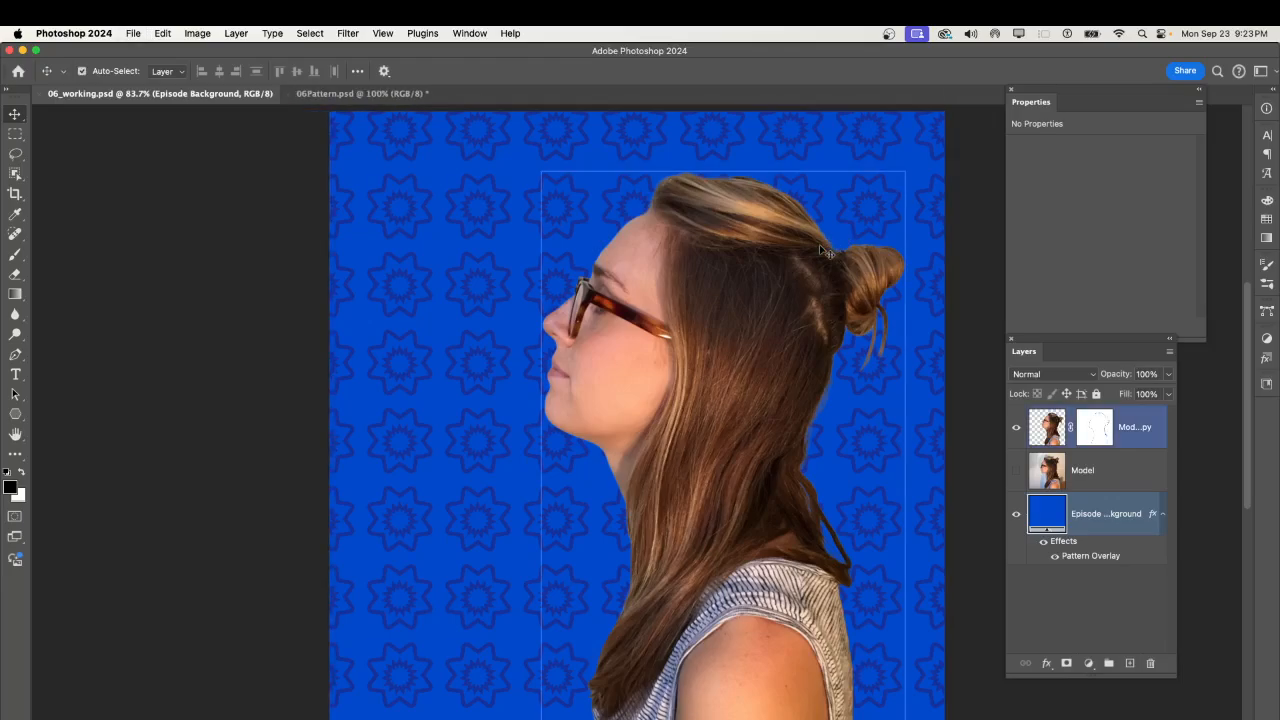
{"action": "left_click", "coordinate": [833, 192]}
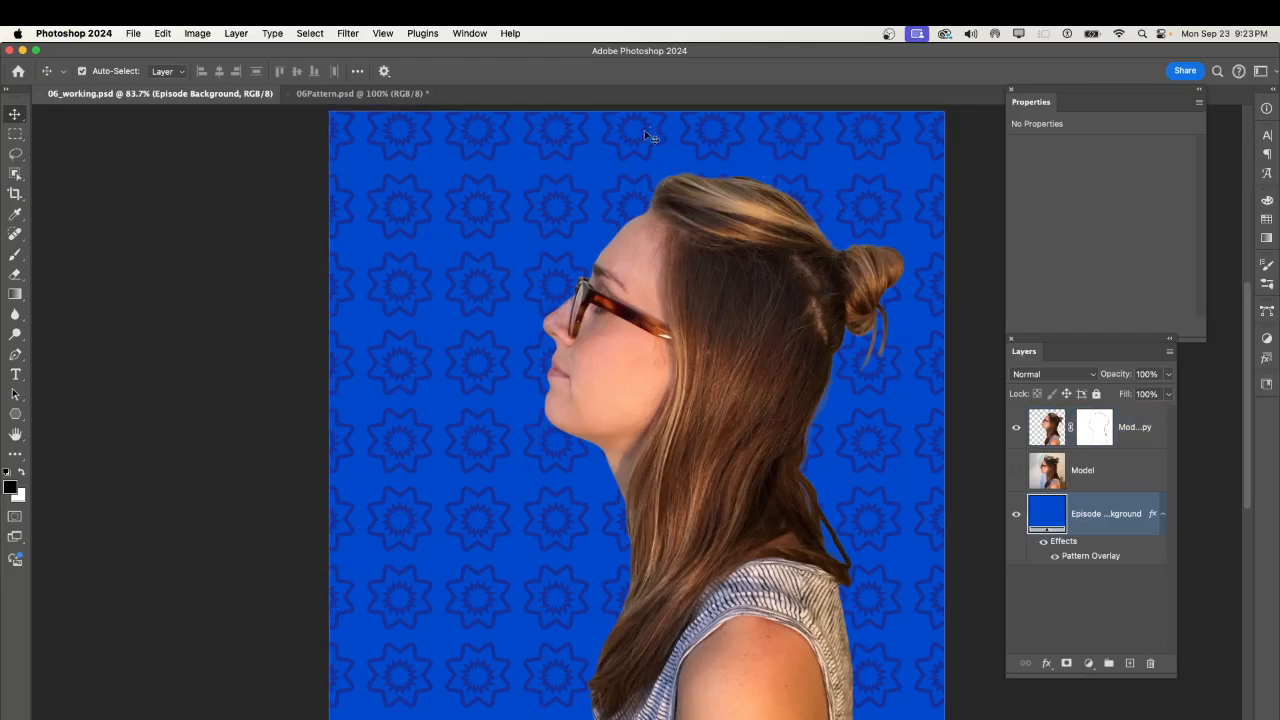
Open the file commands for 06_working.psd.
{"action": "left_click", "coordinate": [136, 35]}
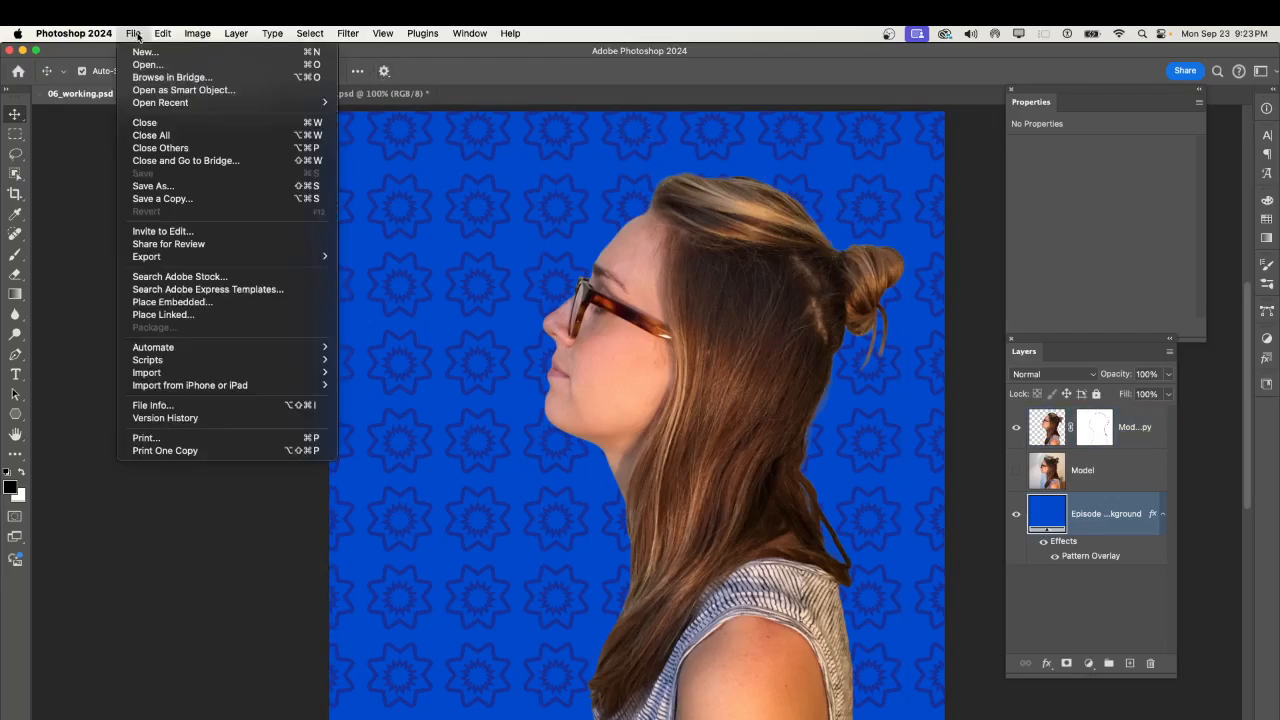